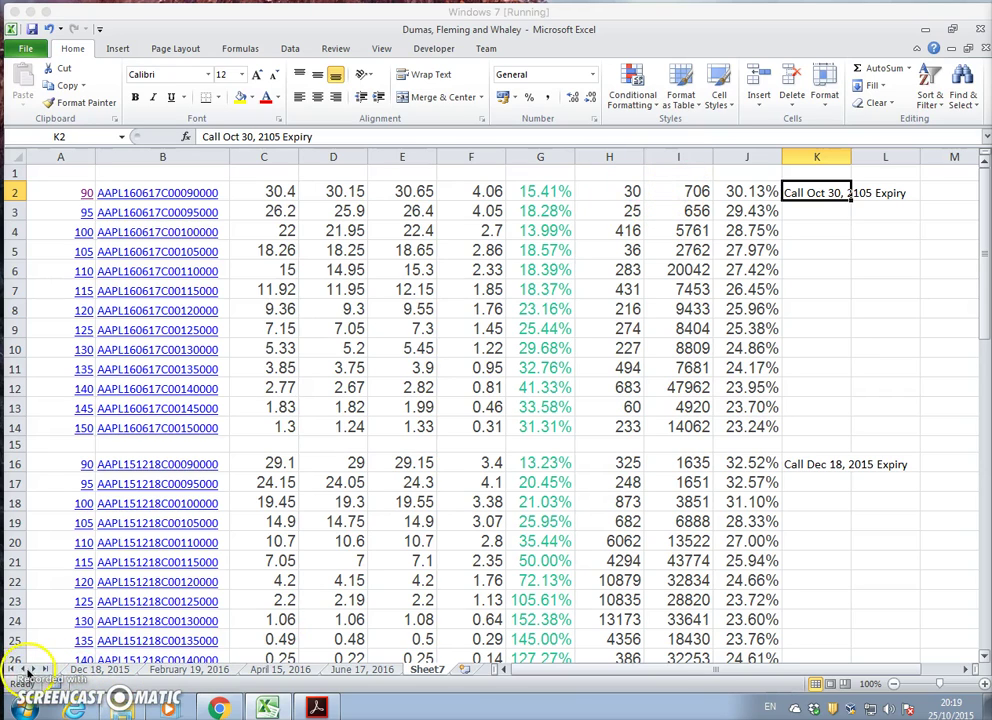
# Step: Copy the column headers from Contract Name to Implied Volatility on the Oct 30 2015 sheet
pyautogui.click(24, 668)
pyautogui.click(10, 669)
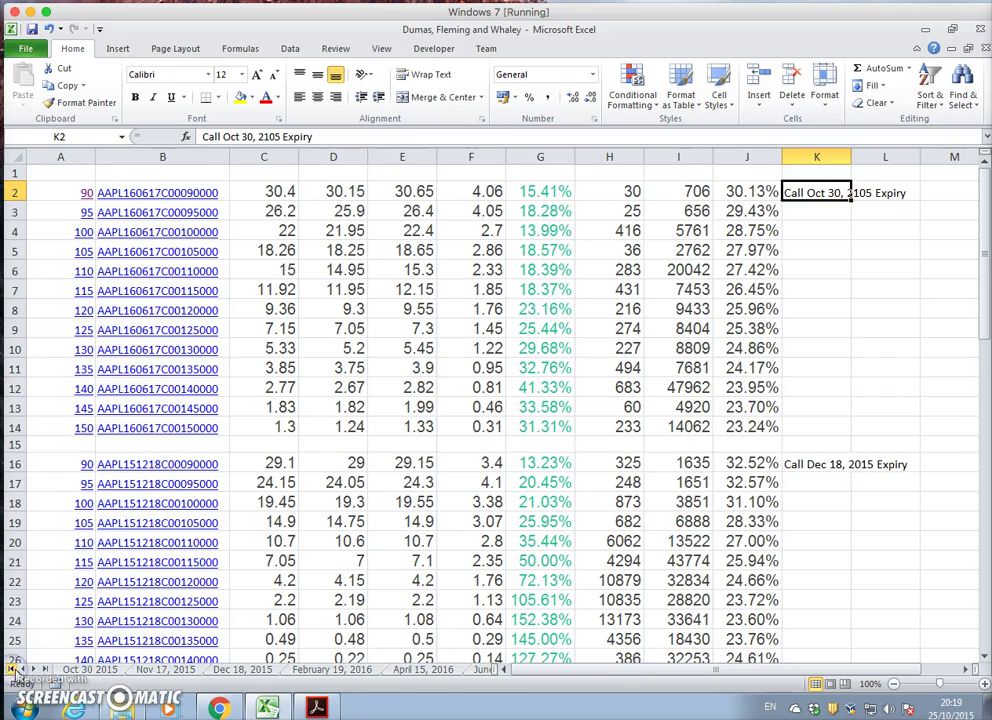
pyautogui.click(108, 670)
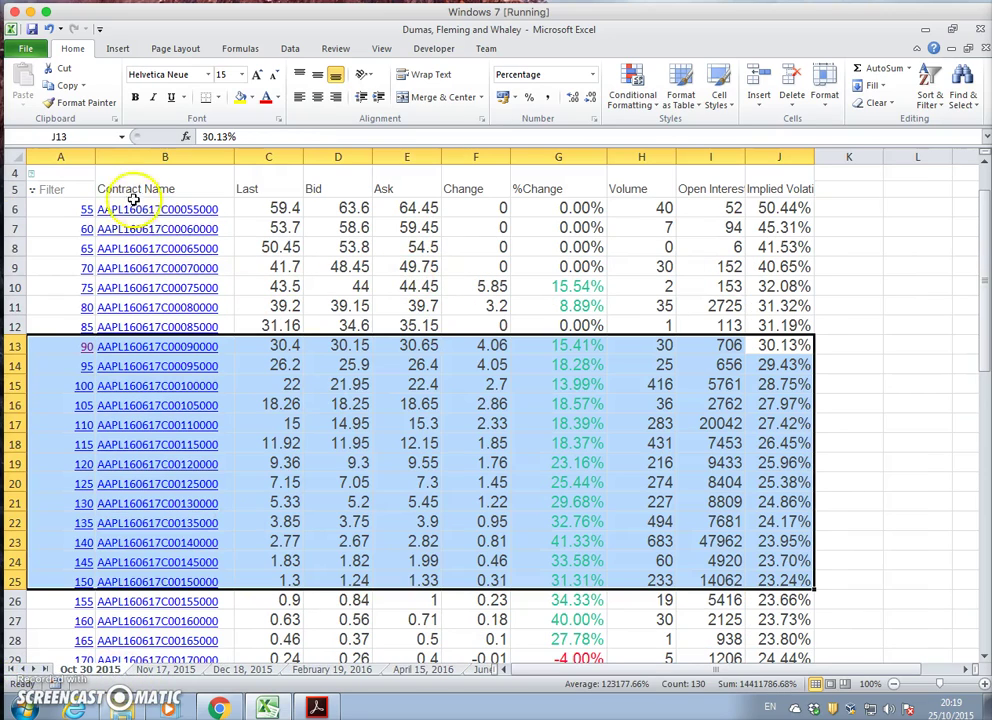
pyautogui.moveTo(126, 170); pyautogui.dragTo(805, 209)
pyautogui.rightClick(753, 212)
pyautogui.click(785, 238)
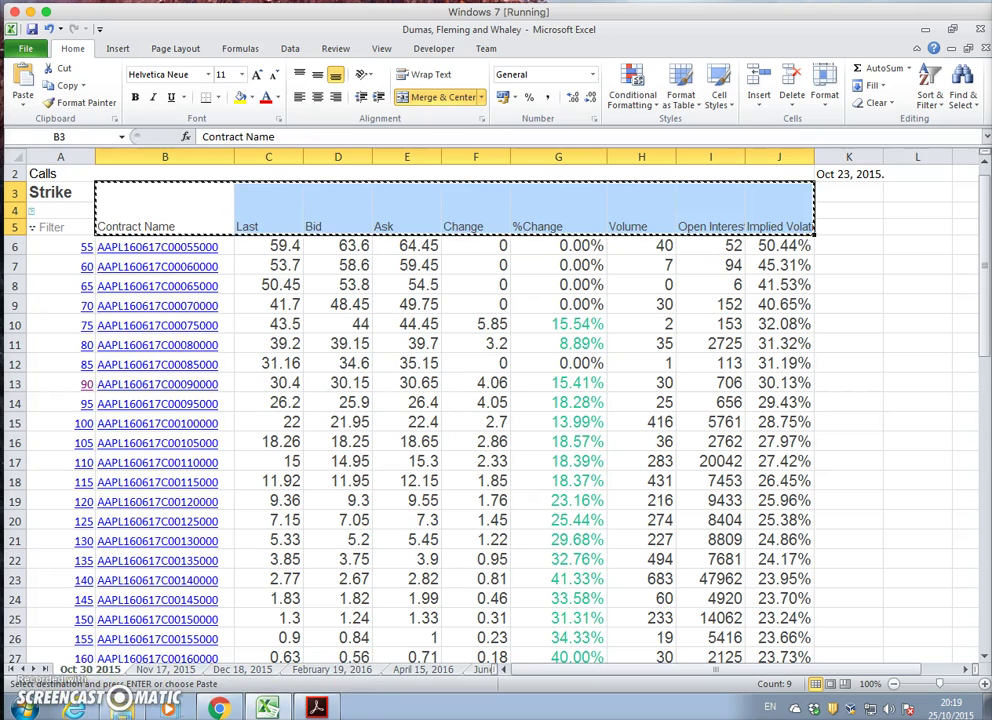
# Step: Paste the copied headers into row 1 of Sheet7, starting at cell B1
pyautogui.click(45, 668)
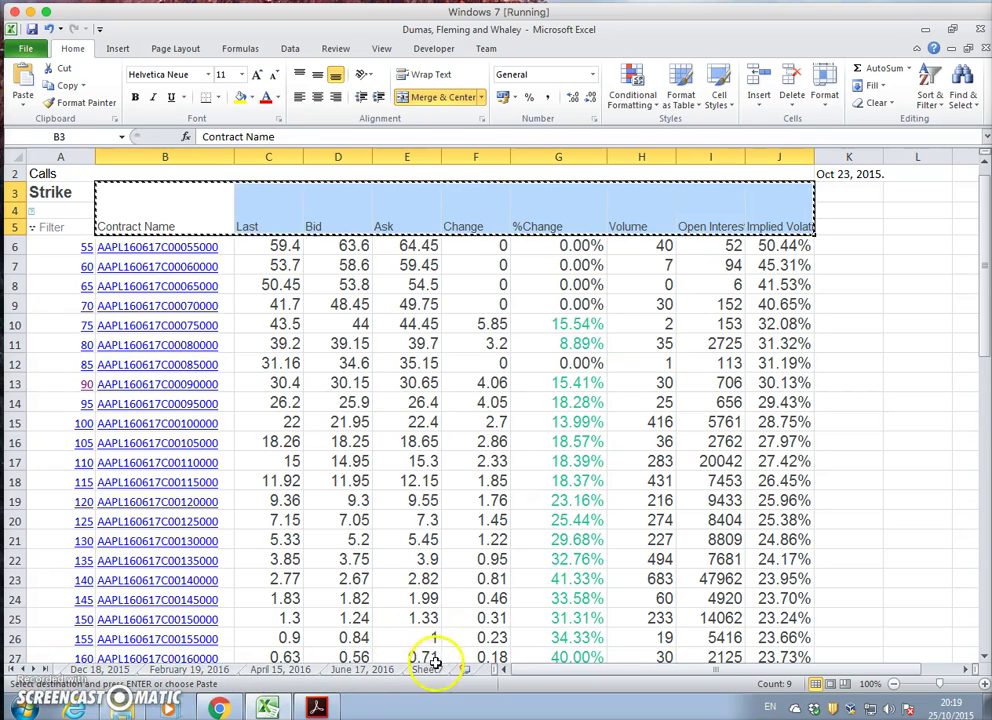
pyautogui.click(436, 669)
pyautogui.click(200, 178)
pyautogui.hotkey('ctrl', 'v')
pyautogui.click(177, 180)
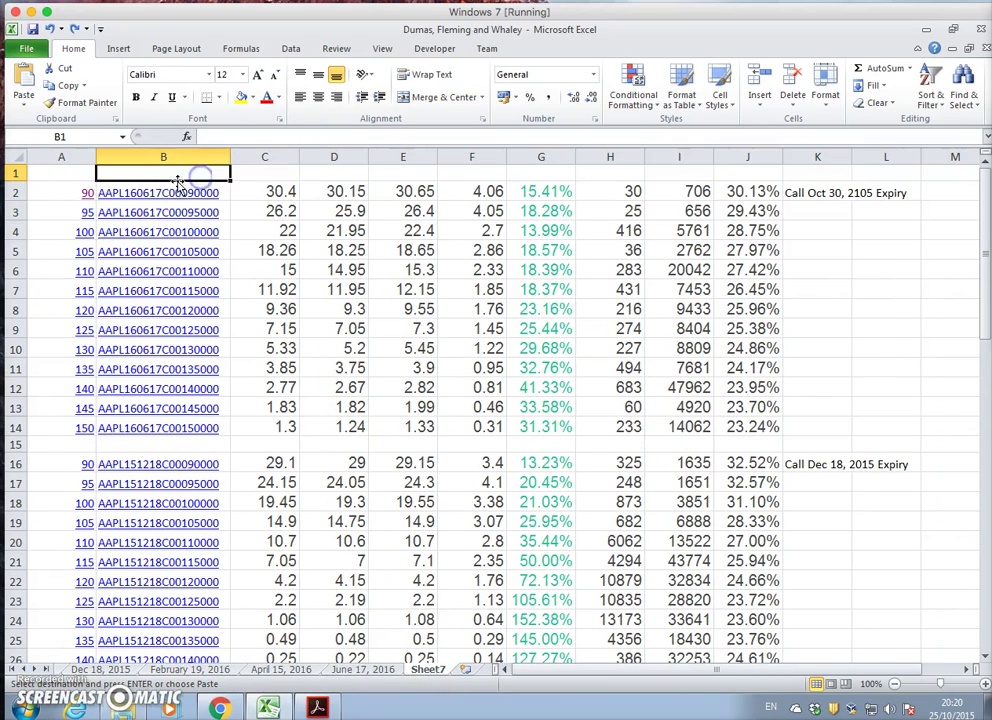
pyautogui.rightClick(14, 175)
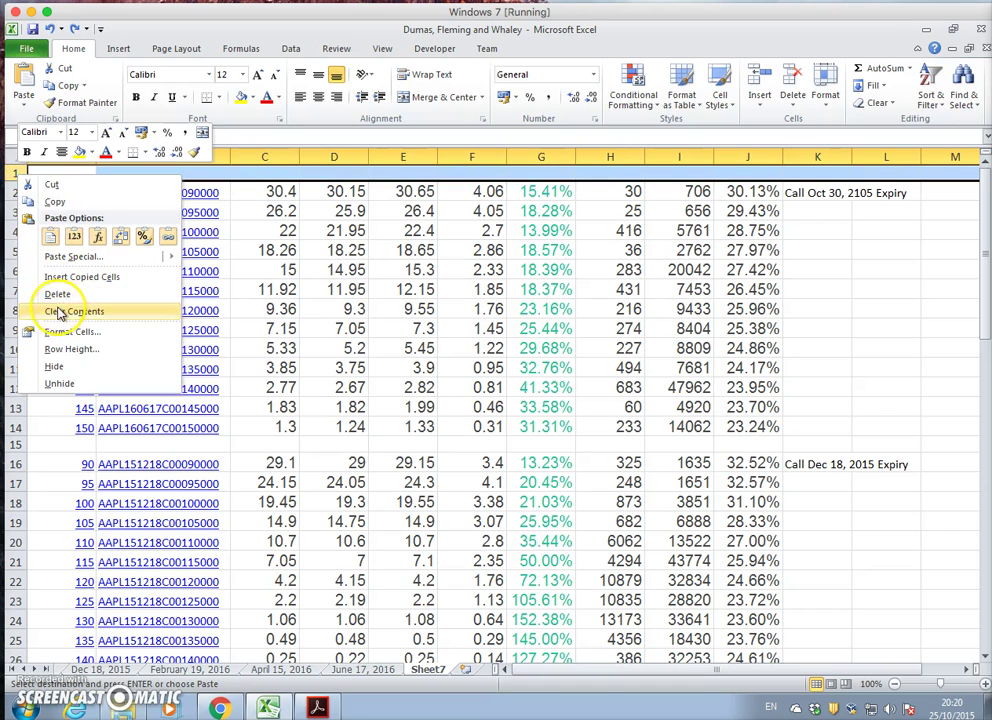
pyautogui.click(220, 172)
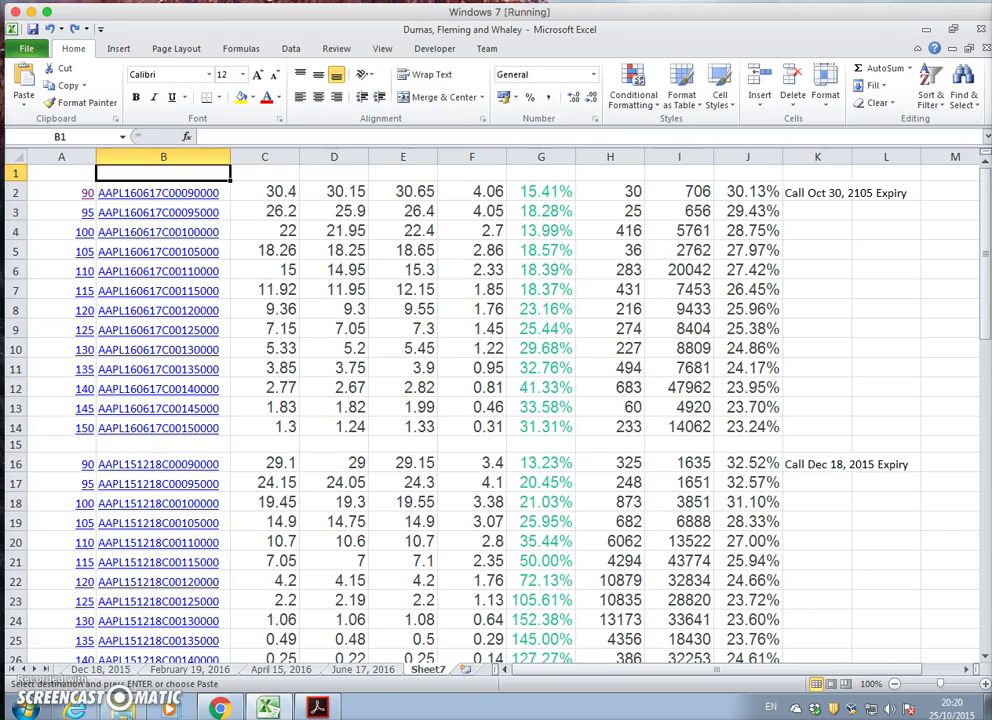
pyautogui.click(25, 78)
pyautogui.click(886, 368)
pyautogui.click(187, 176)
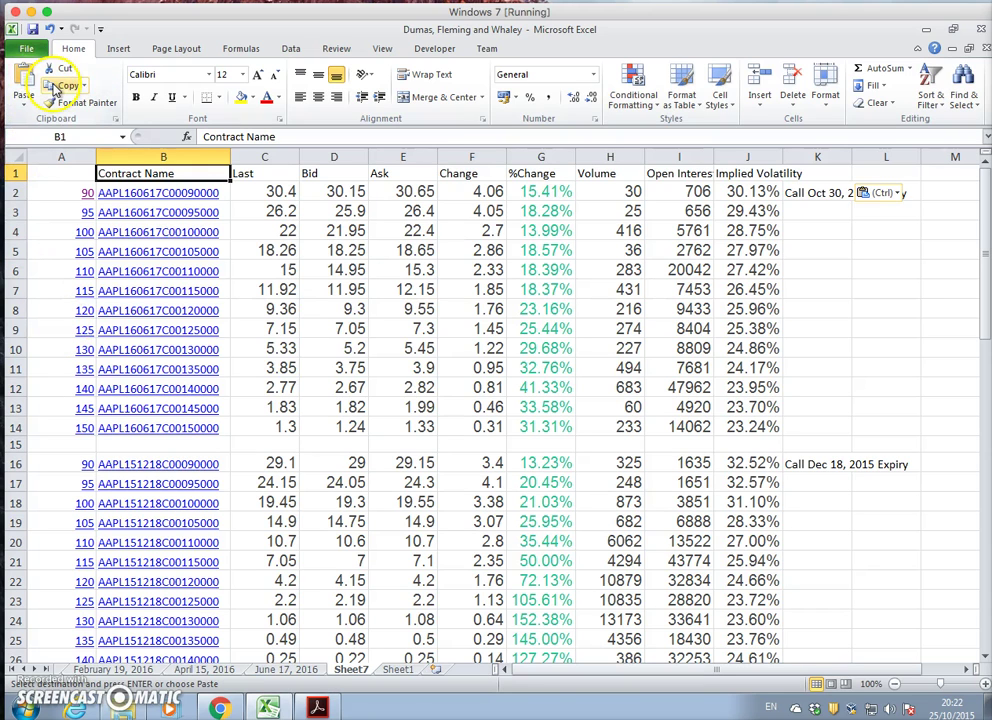
# Step: Select cell A1 on Sheet1 as the destination and copy the entire contents of Sheet7
pyautogui.click(15, 157)
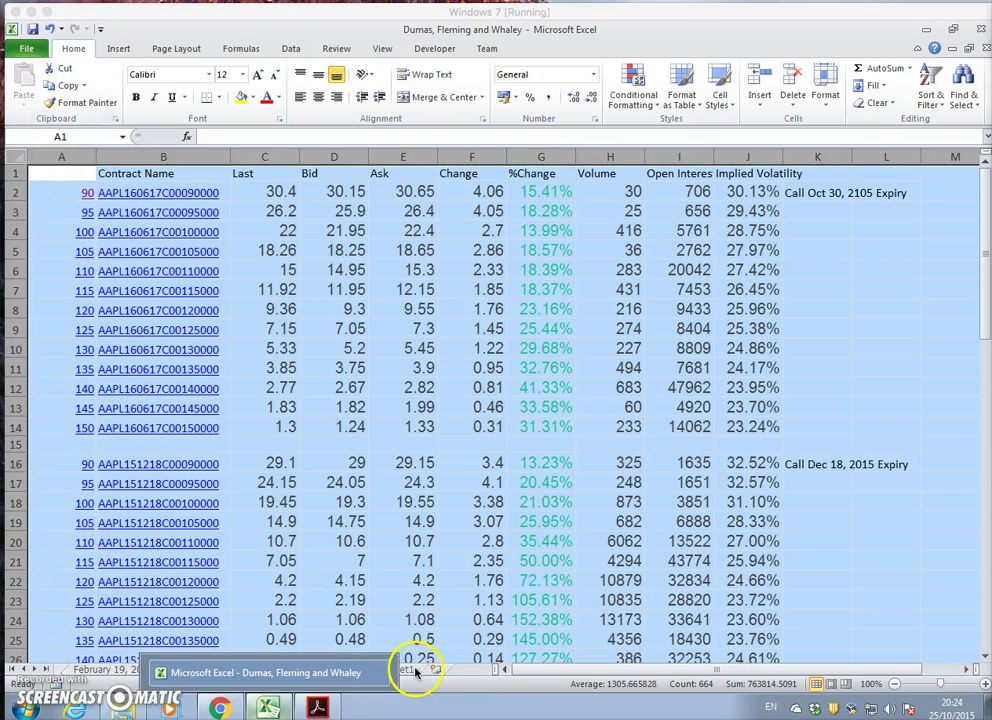
pyautogui.click(412, 670)
pyautogui.click(330, 551)
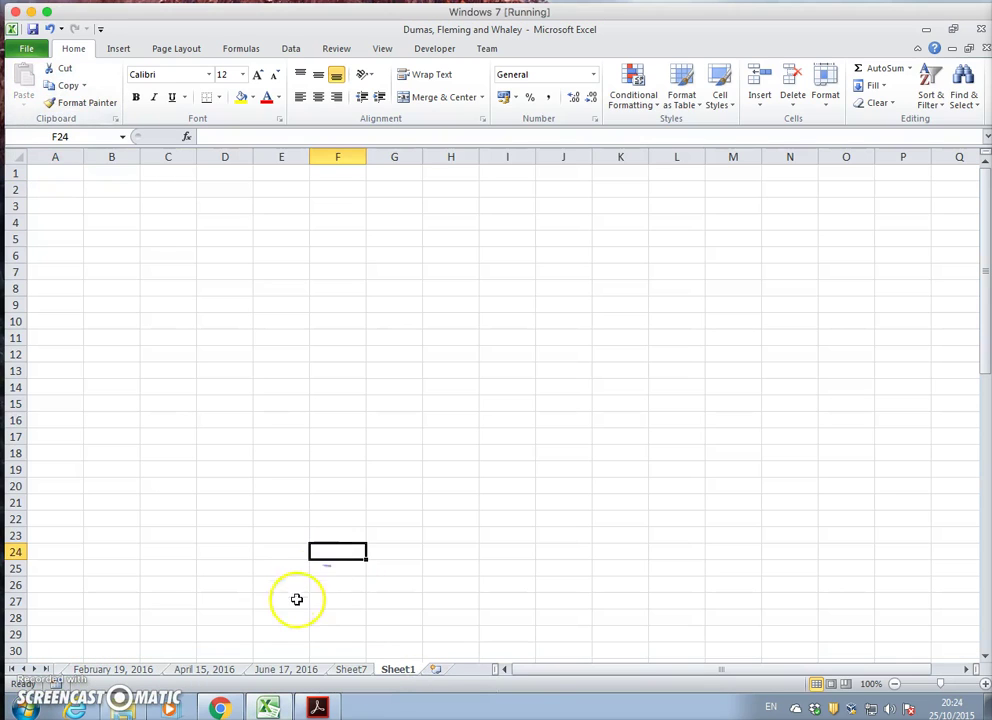
pyautogui.click(66, 172)
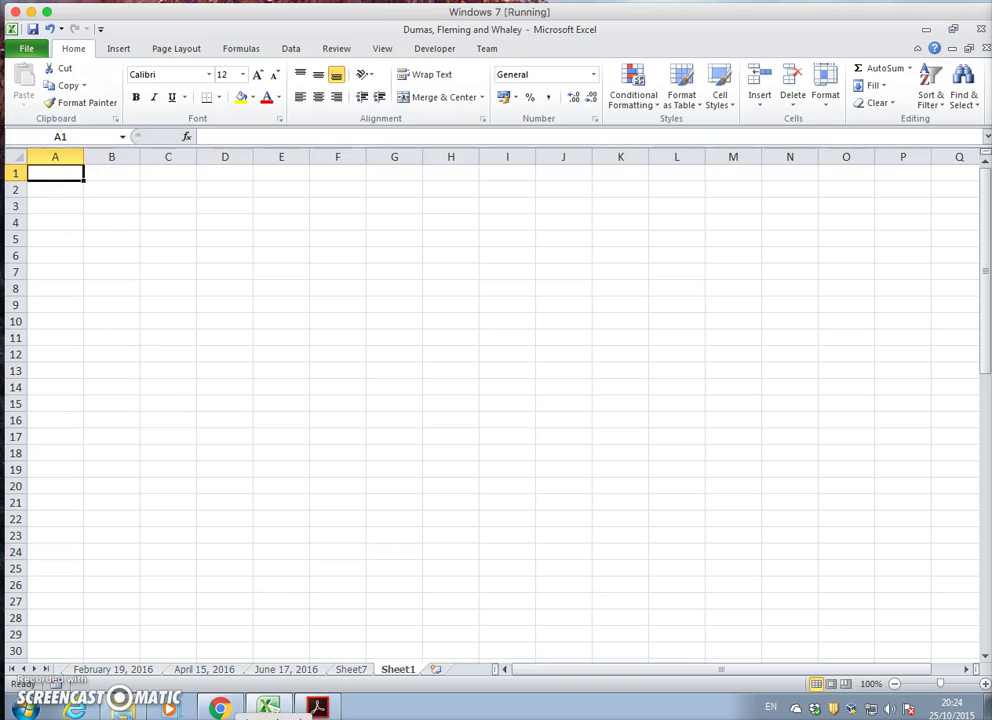
pyautogui.click(355, 670)
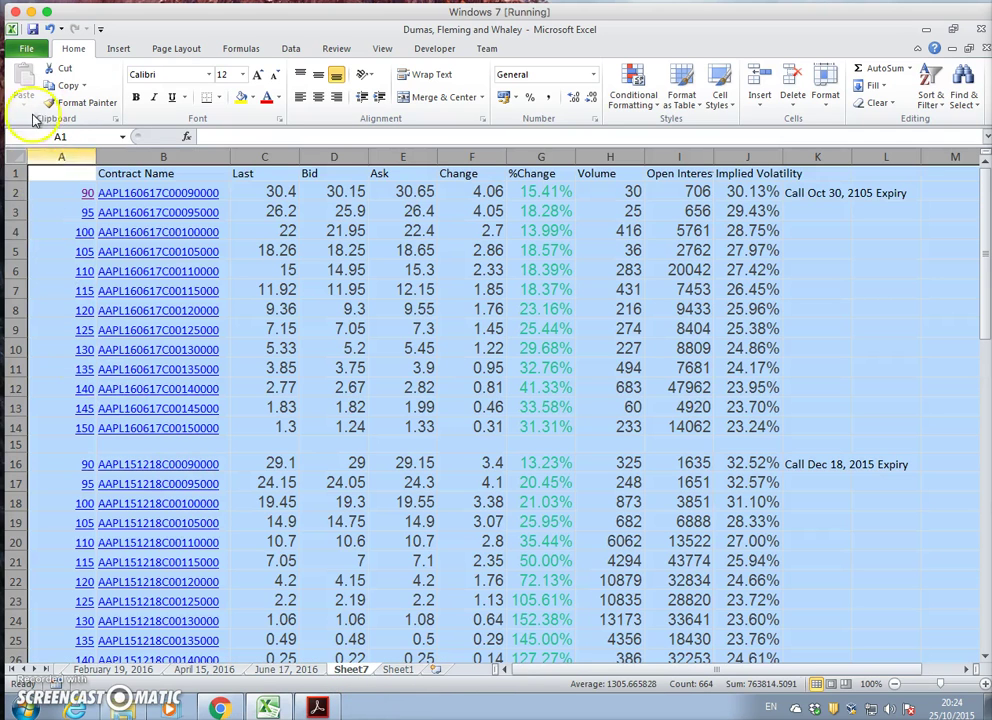
pyautogui.click(57, 87)
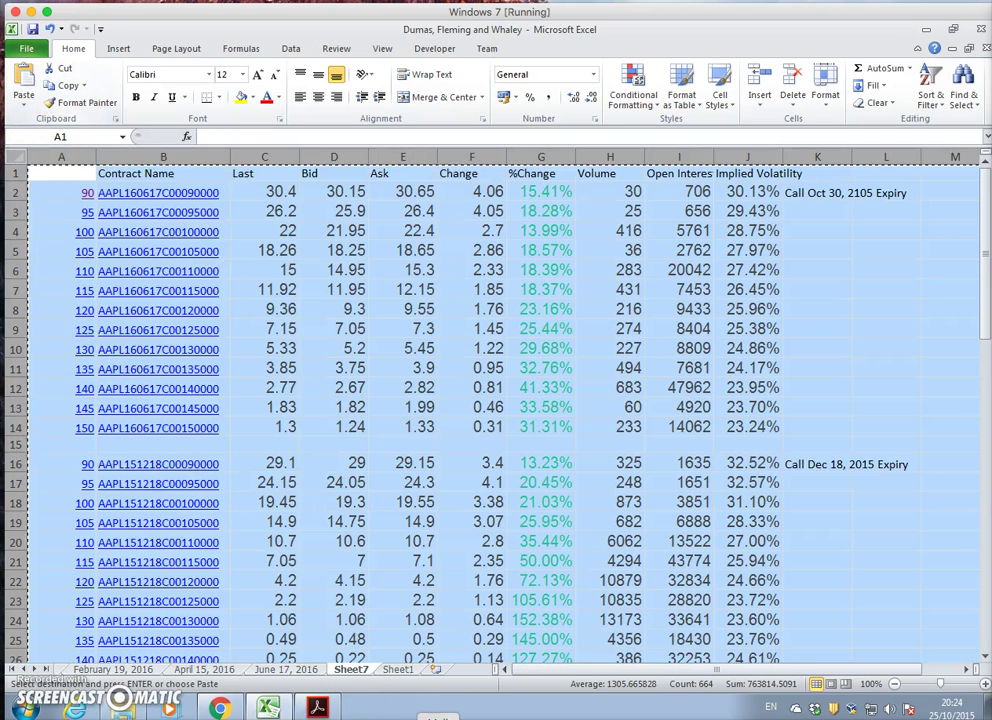
# Step: Paste the data into Sheet1 as values only with Paste Special, and widen column B to fit the contract names
pyautogui.click(399, 670)
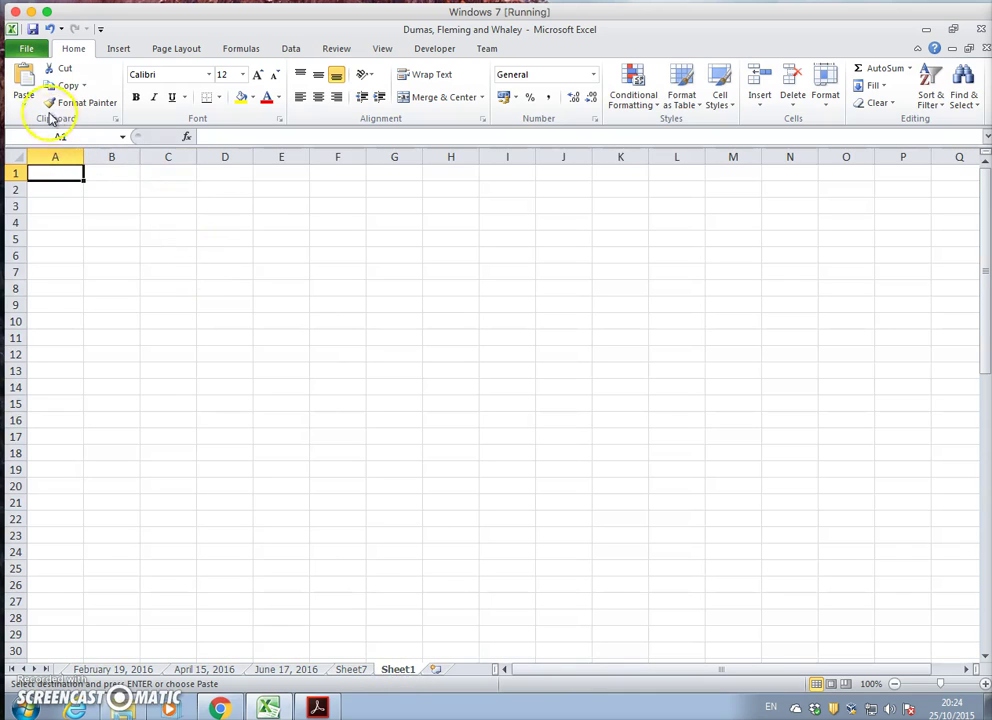
pyautogui.click(22, 100)
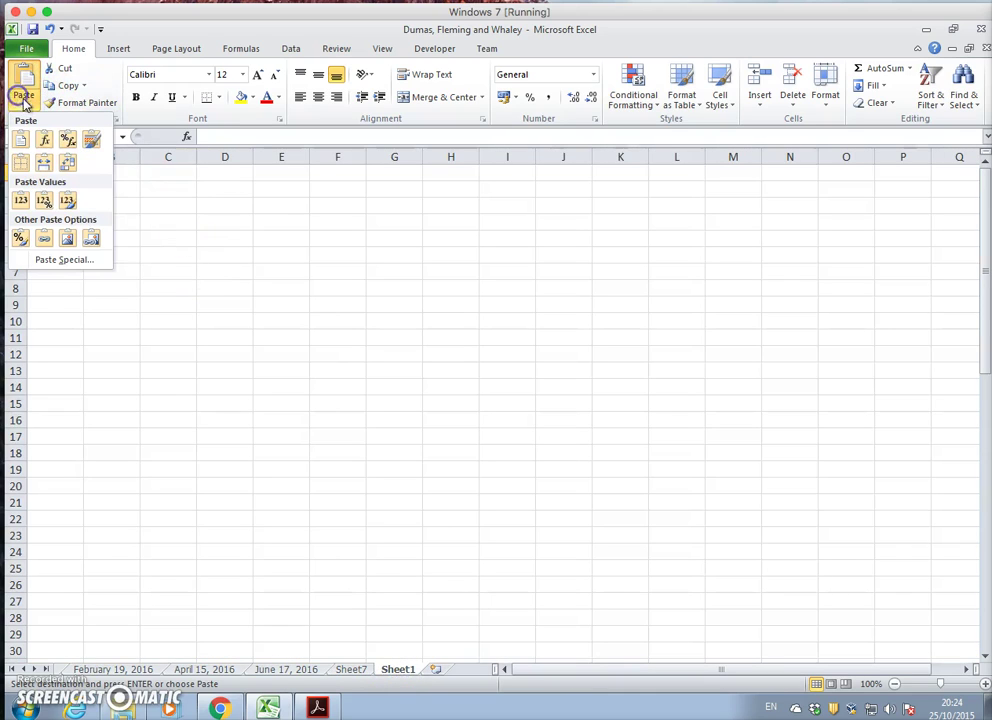
pyautogui.click(55, 260)
pyautogui.click(496, 147)
pyautogui.click(646, 310)
pyautogui.click(462, 321)
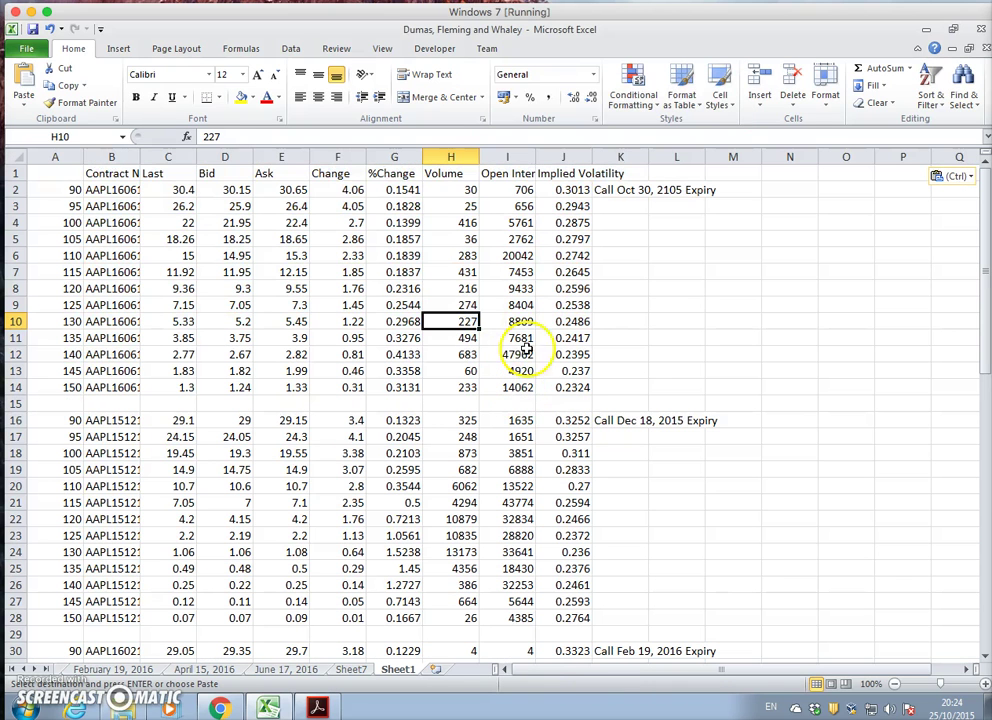
pyautogui.click(111, 157)
pyautogui.moveTo(138, 158); pyautogui.dragTo(224, 157)
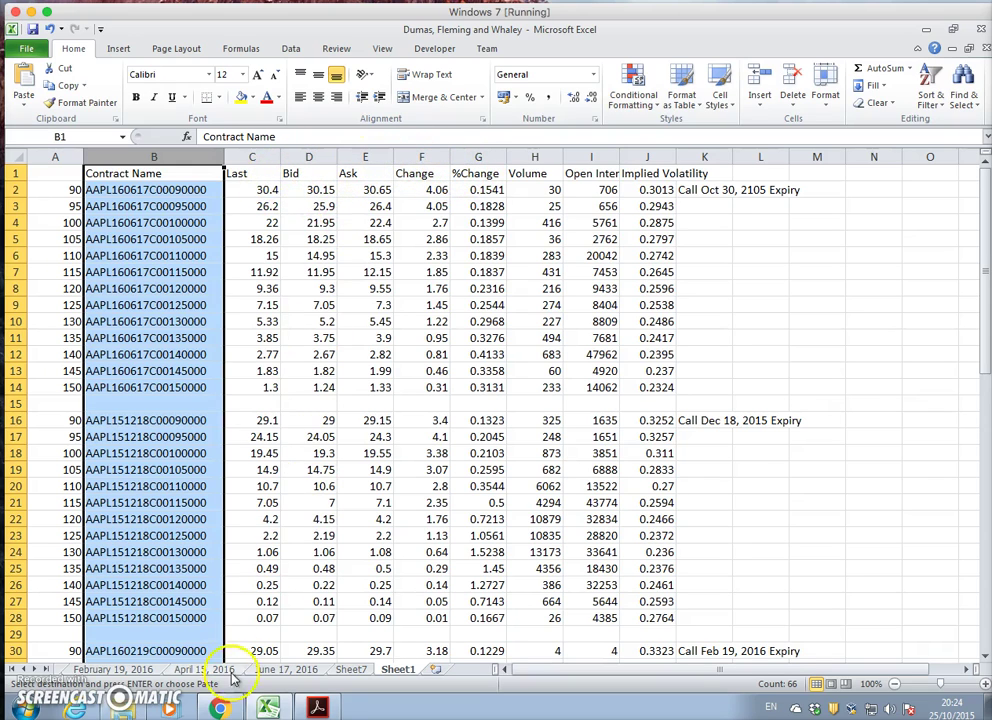
# Step: Switch to Dumas, Fleming and Whaley 1998.pdf in Adobe Acrobat Reader, examine the volatility function models, select the Model 3 equation, and minimize the document
pyautogui.moveTo(220, 706)
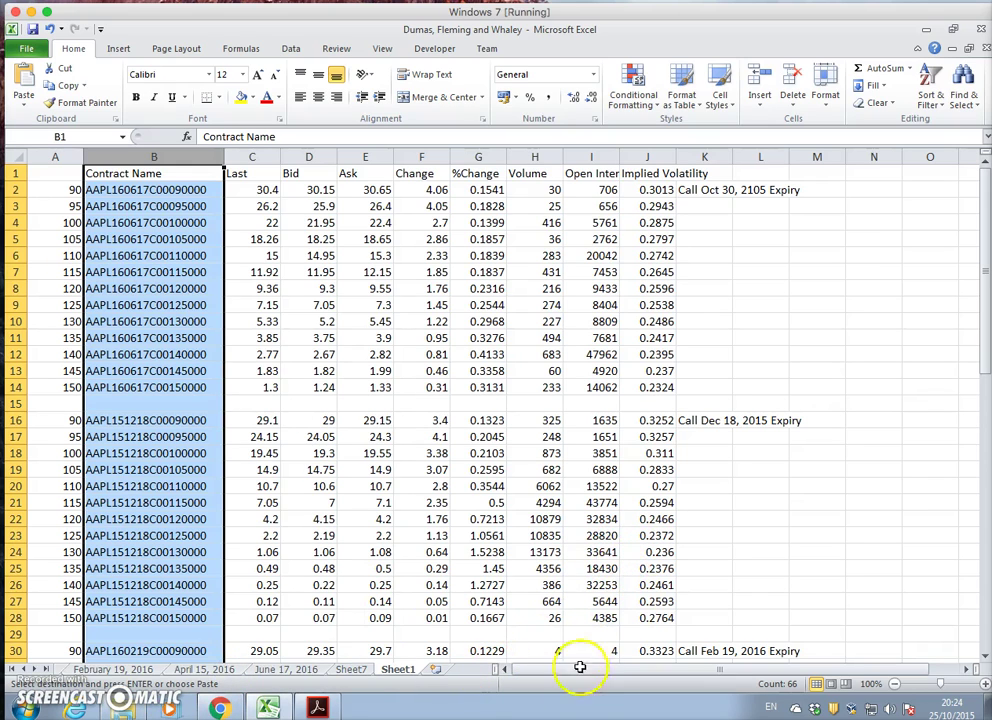
pyautogui.moveTo(317, 706)
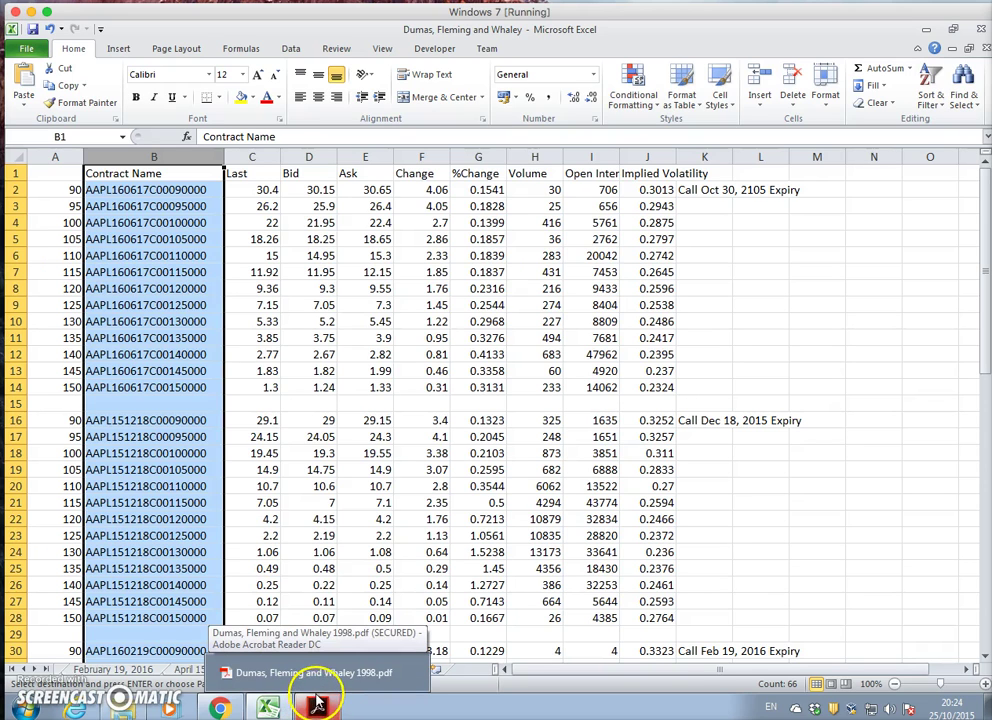
pyautogui.click(313, 672)
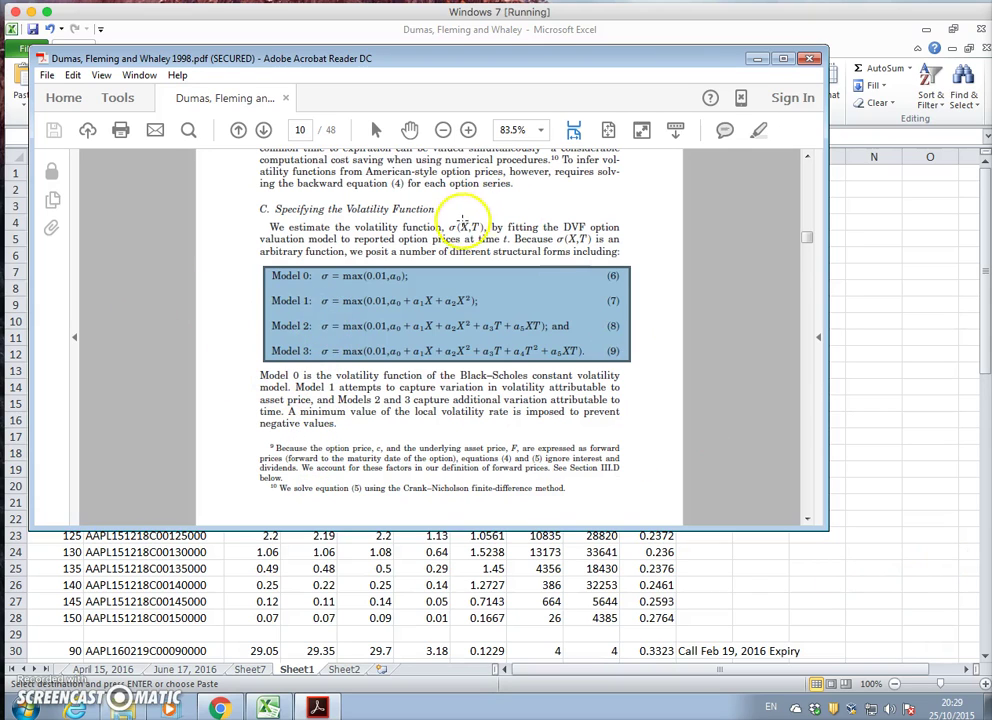
pyautogui.click(313, 300)
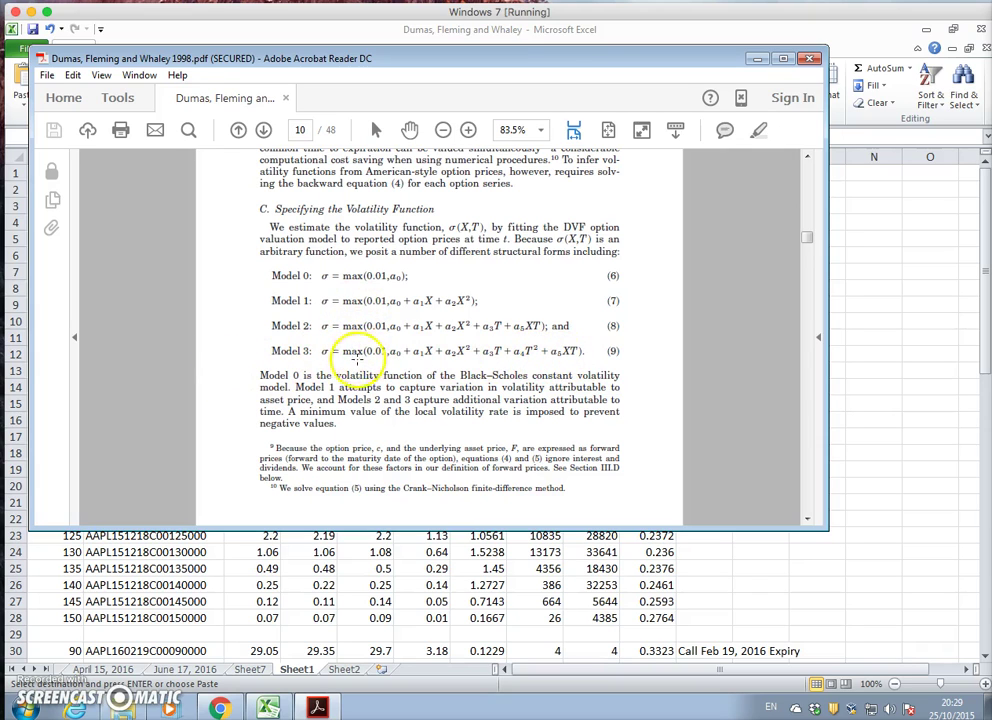
pyautogui.click(277, 347)
pyautogui.moveTo(277, 347); pyautogui.dragTo(594, 367)
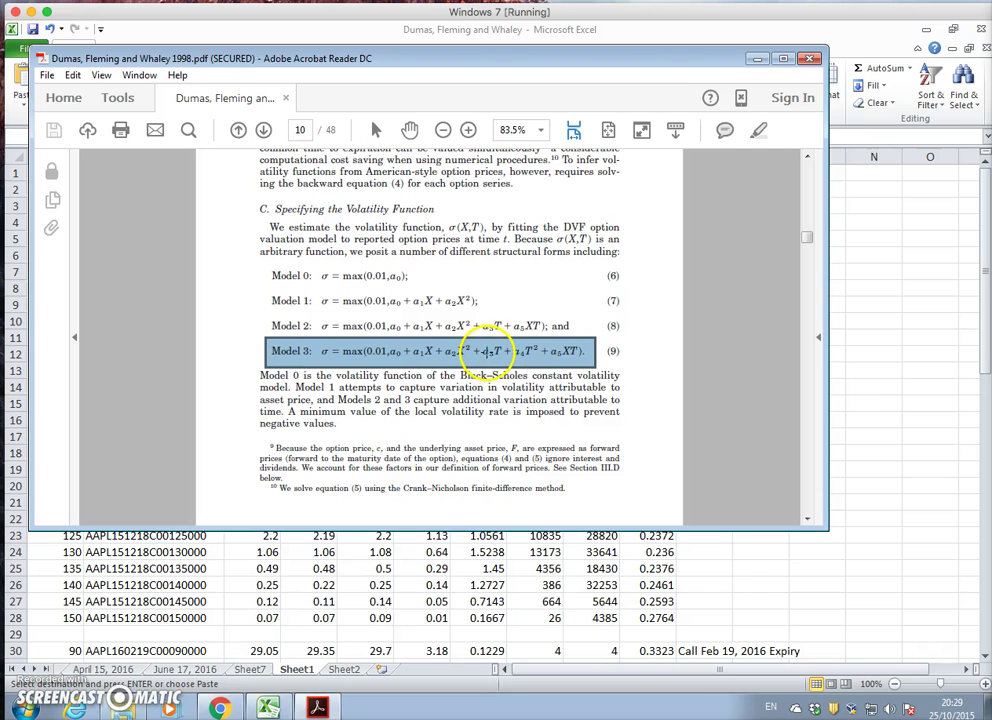
pyautogui.click(758, 60)
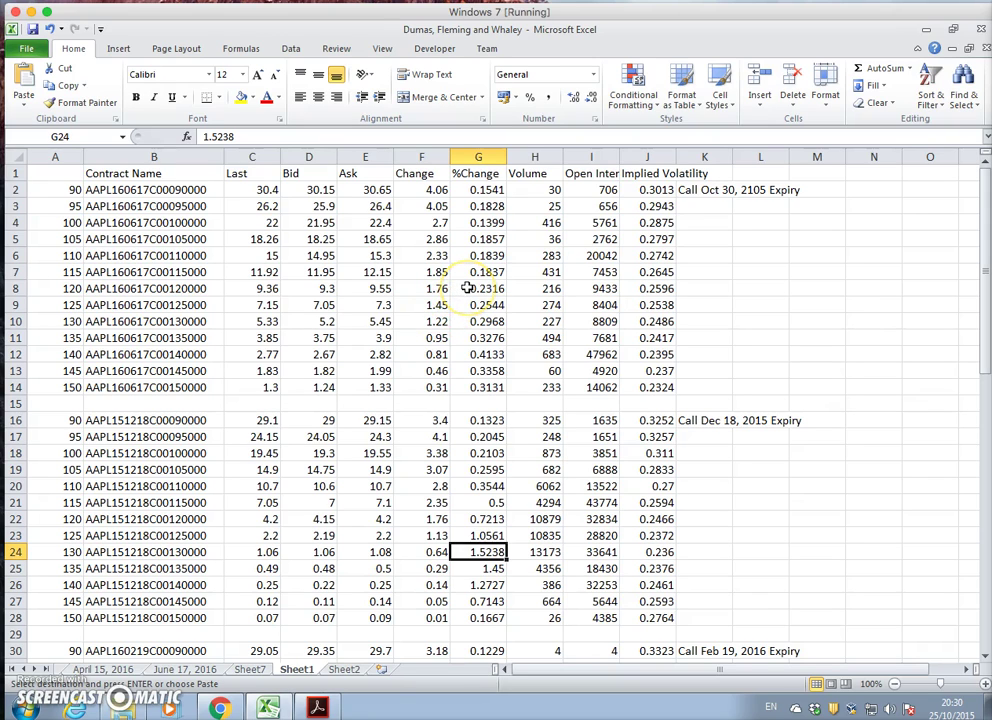
# Step: Copy the entire contents of Sheet1 and paste them into Sheet2 starting at cell A1
pyautogui.click(336, 670)
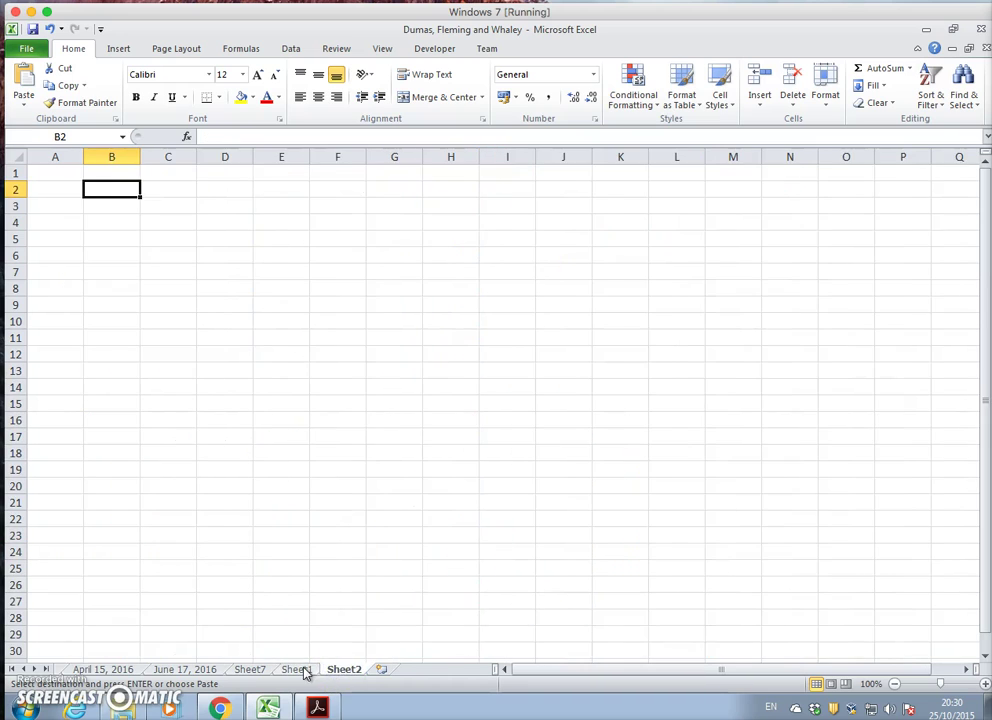
pyautogui.click(302, 670)
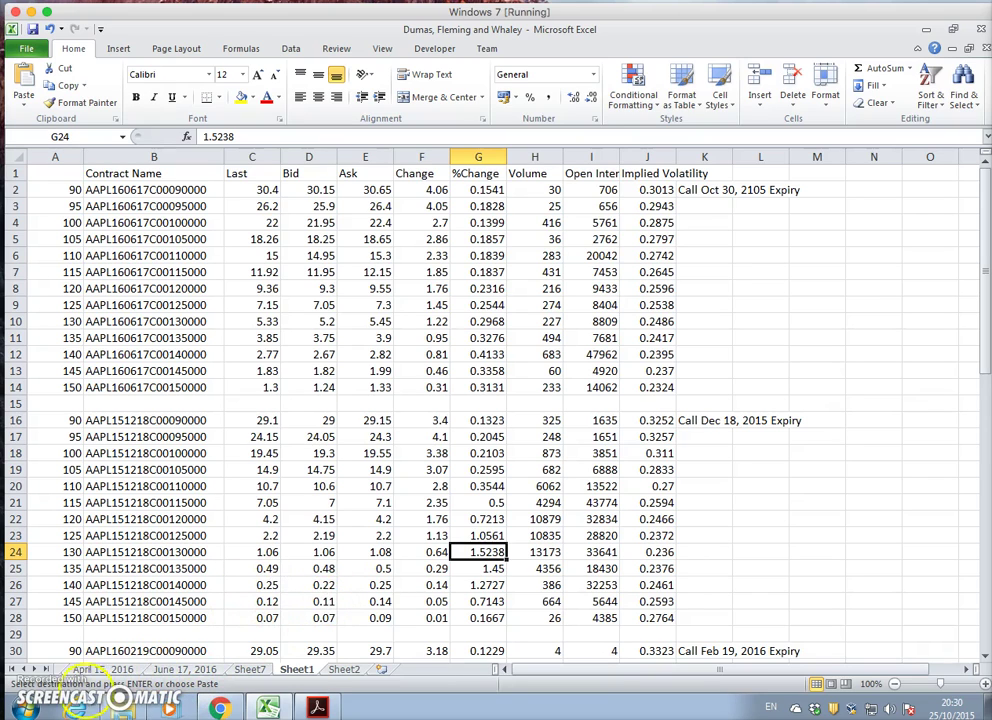
pyautogui.click(18, 156)
pyautogui.click(58, 85)
pyautogui.click(343, 669)
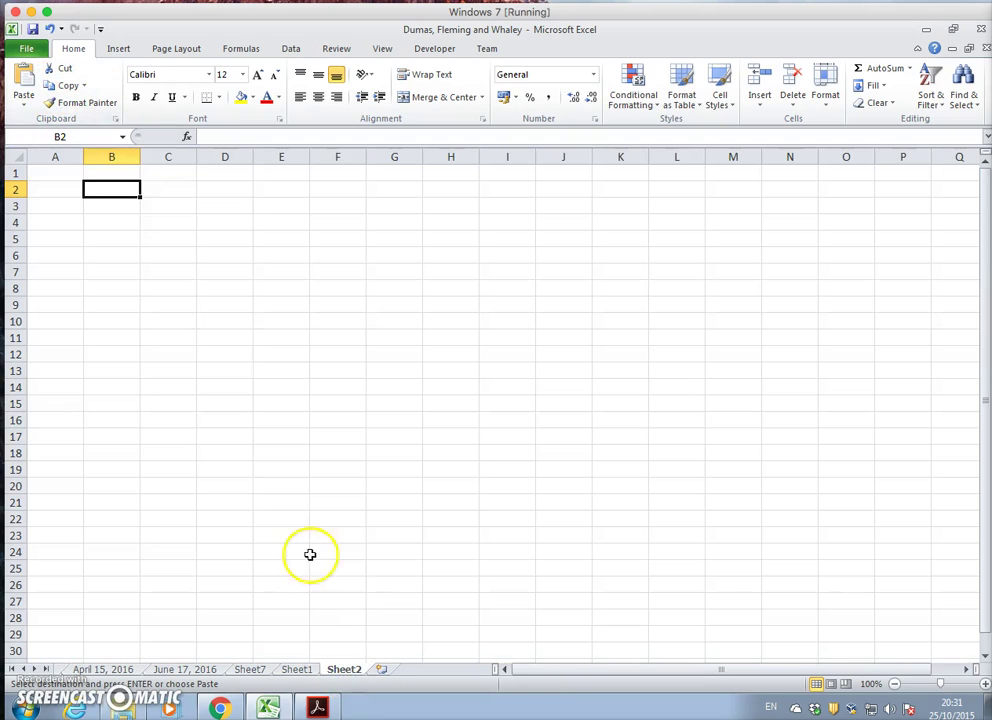
pyautogui.click(58, 177)
pyautogui.click(22, 80)
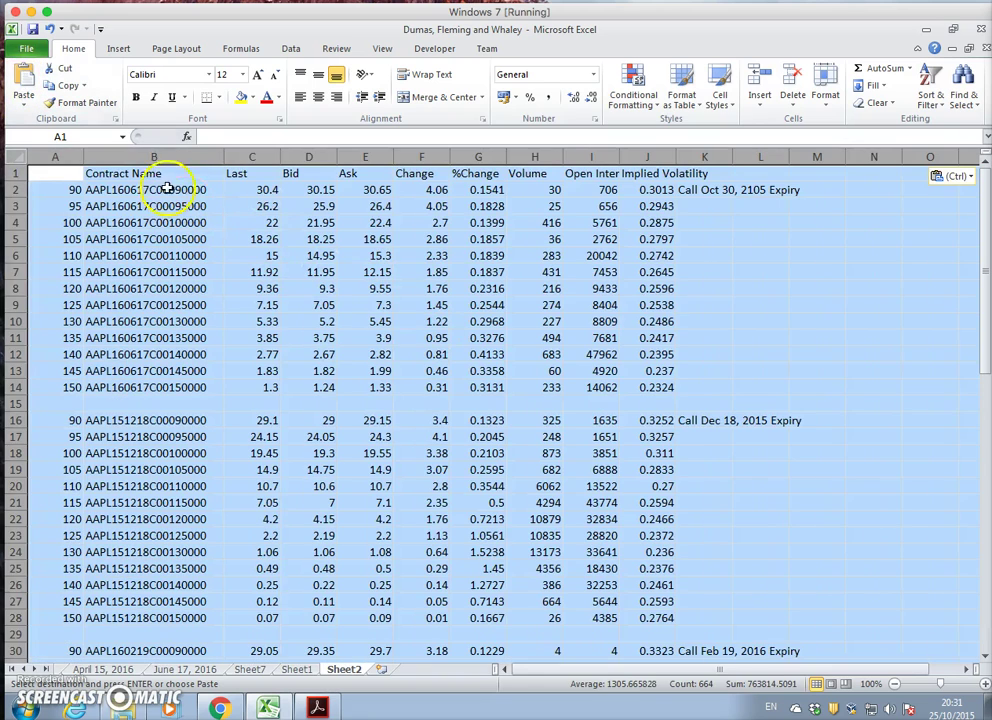
# Step: Delete the Contract Name and Last columns from Sheet2
pyautogui.click(153, 157)
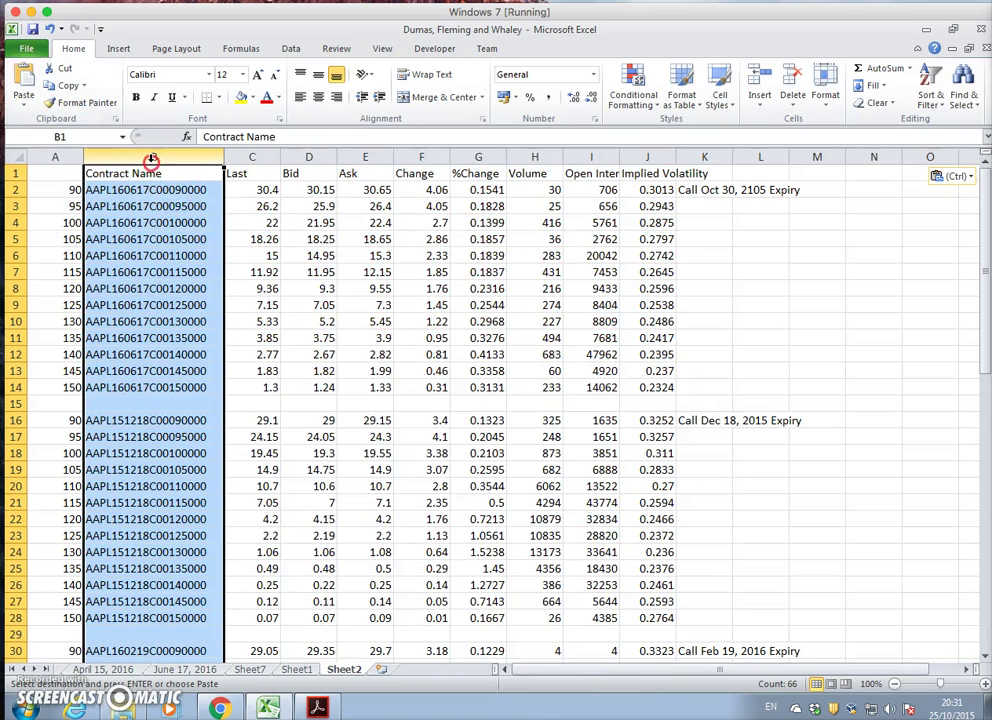
pyautogui.rightClick(151, 160)
pyautogui.click(209, 281)
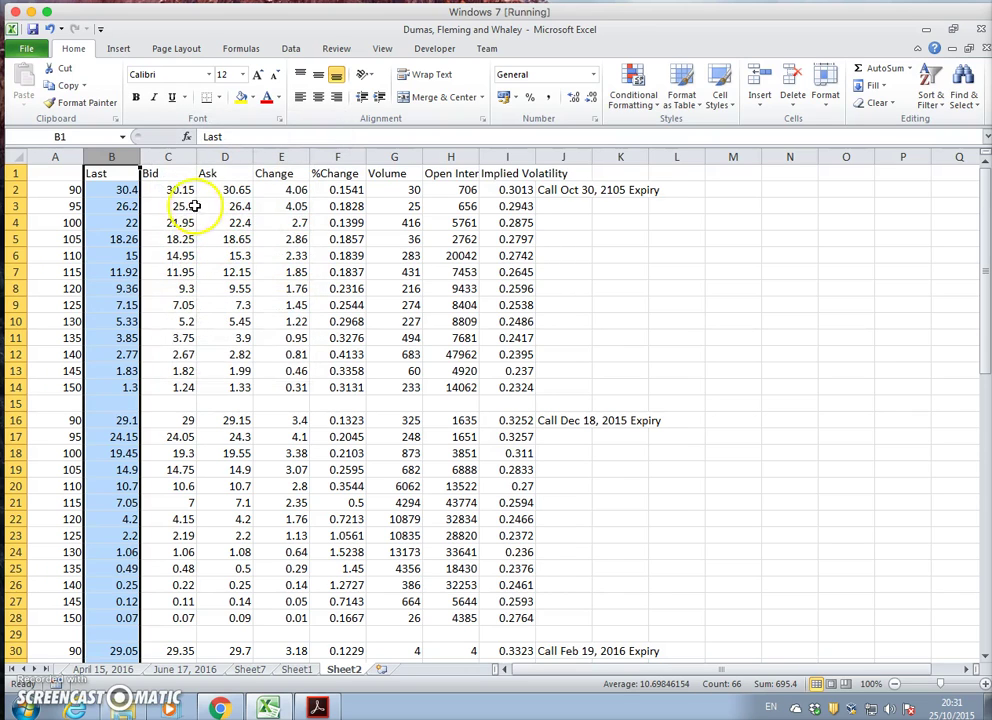
pyautogui.rightClick(109, 157)
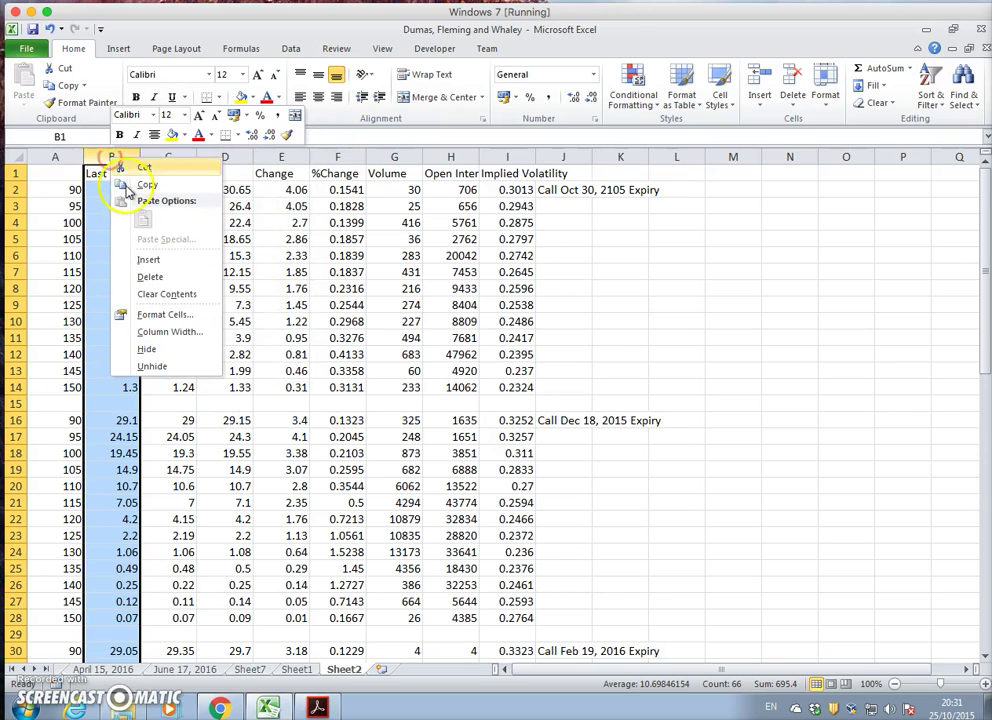
pyautogui.click(151, 276)
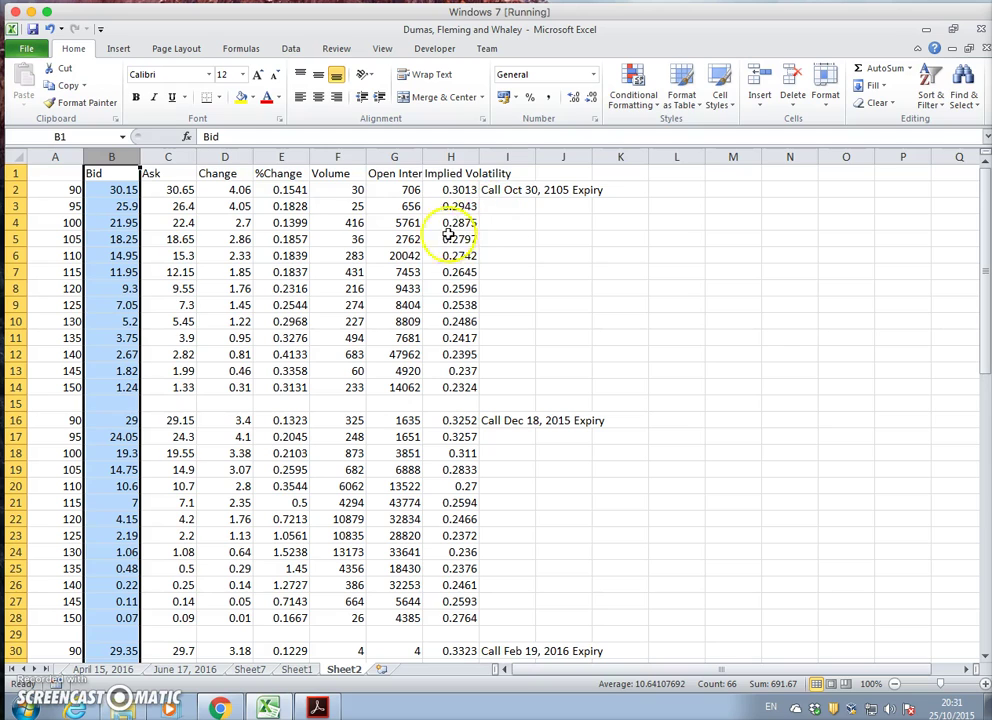
# Step: Delete the %Change, Volume, Open Interest and Implied Volatility columns from Sheet2
pyautogui.click(281, 157)
pyautogui.moveTo(287, 158); pyautogui.dragTo(448, 165)
pyautogui.rightClick(450, 162)
pyautogui.click(489, 280)
pyautogui.click(505, 291)
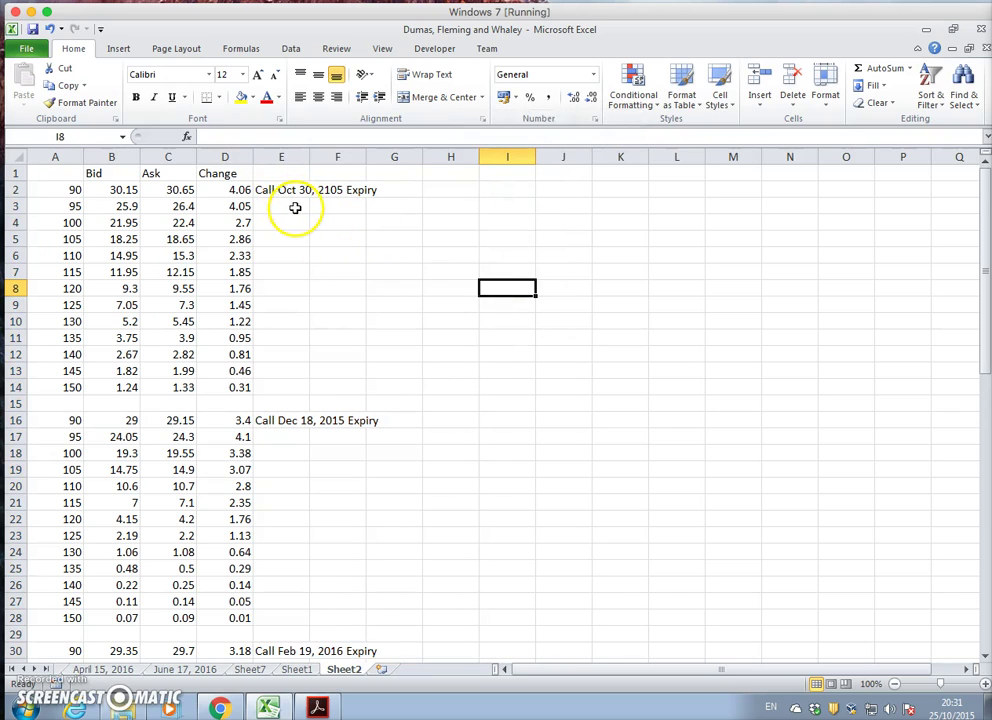
# Step: Insert a blank column before the expiry notes on Sheet2 and enter the header "Time in days" in cell E1
pyautogui.click(281, 157)
pyautogui.rightClick(284, 160)
pyautogui.click(322, 261)
pyautogui.click(279, 173)
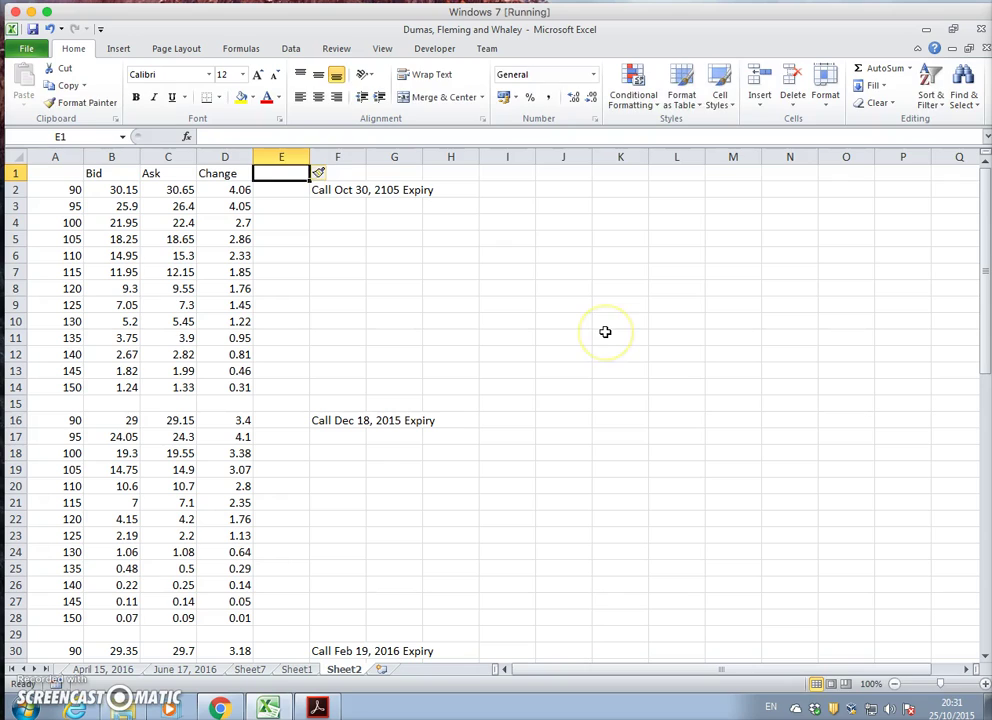
pyautogui.write('Time in days')
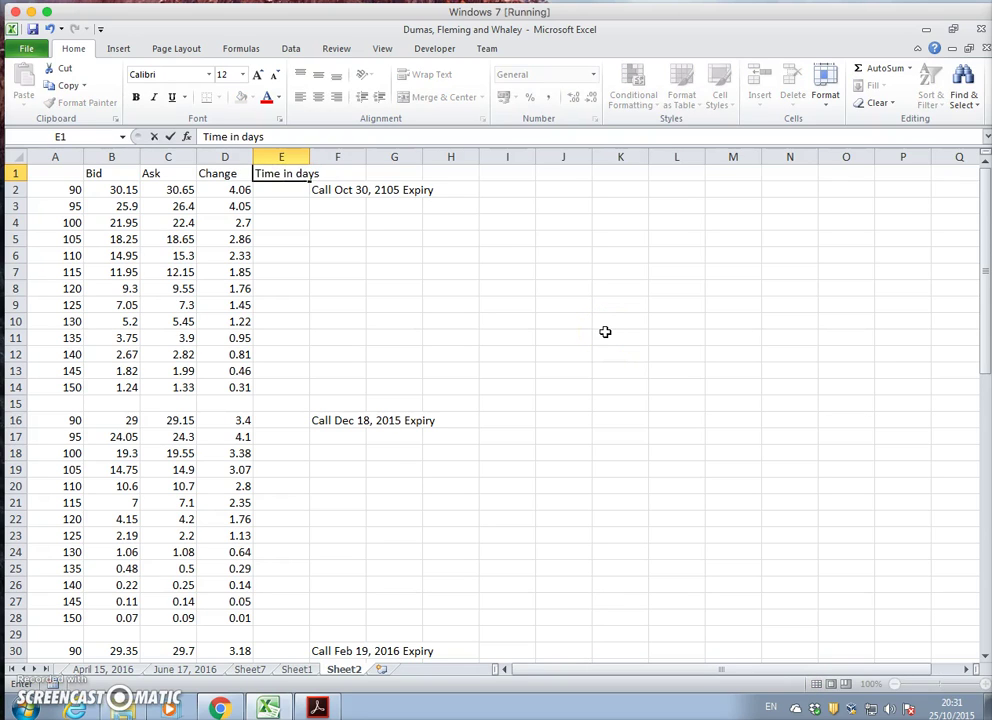
pyautogui.press('Return')
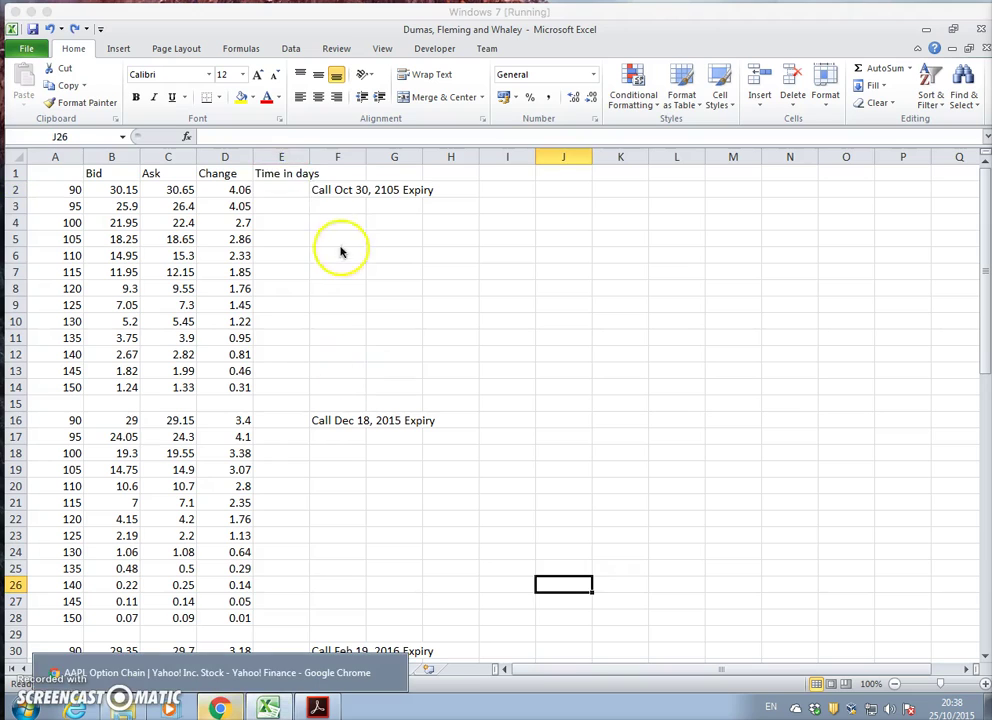
# Step: Insert two blank columns before the "Time in days" column on Sheet2 and widen the new columns E and F
pyautogui.moveTo(281, 157); pyautogui.dragTo(318, 160)
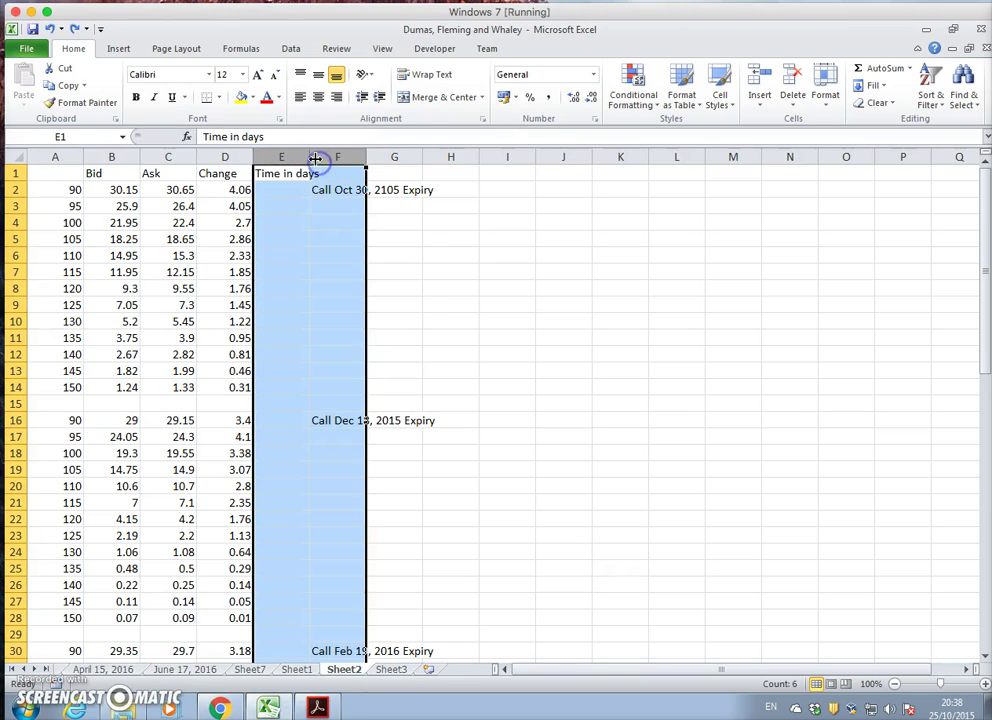
pyautogui.rightClick(320, 158)
pyautogui.click(355, 263)
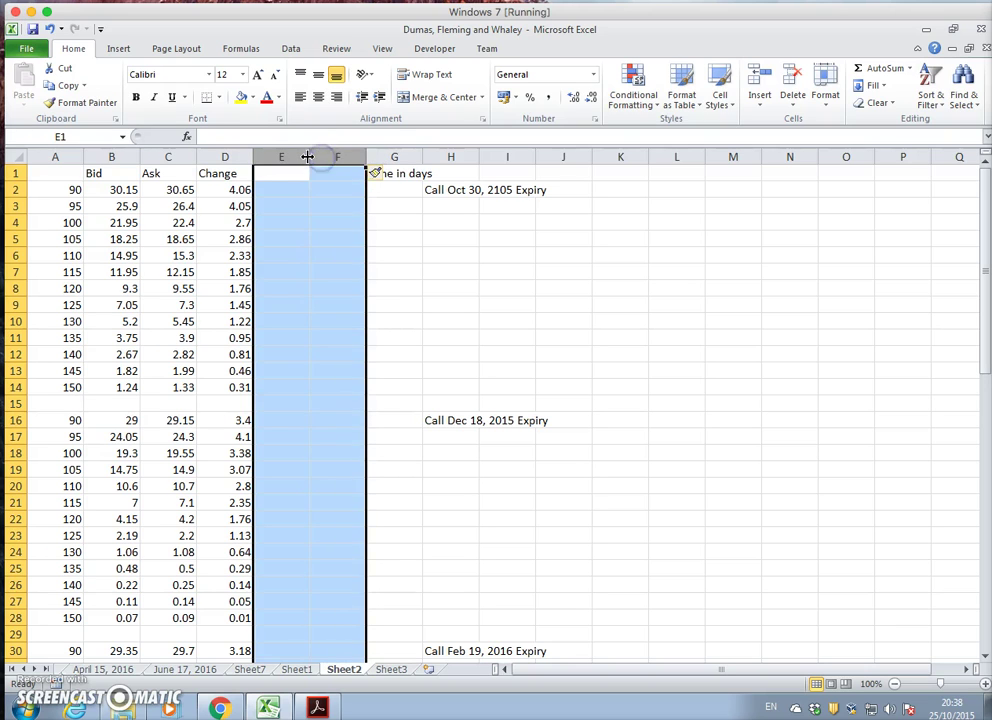
pyautogui.moveTo(310, 157); pyautogui.dragTo(348, 157)
# Step: Enter the start date in cell E2 as 23/10/2015
pyautogui.click(296, 193)
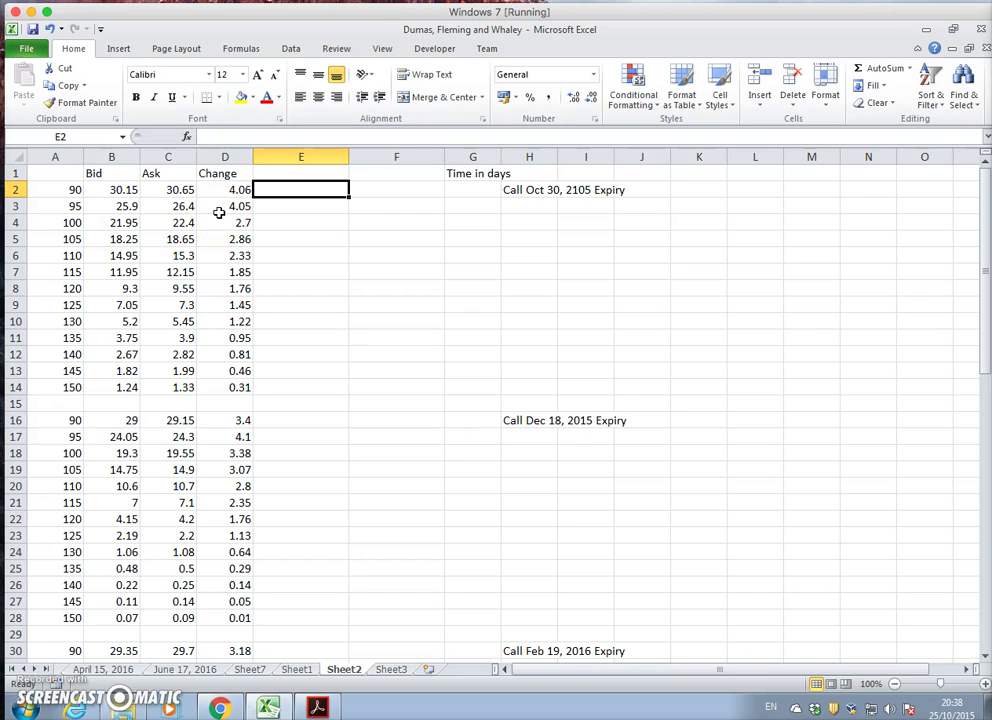
pyautogui.write('30/10/2015')
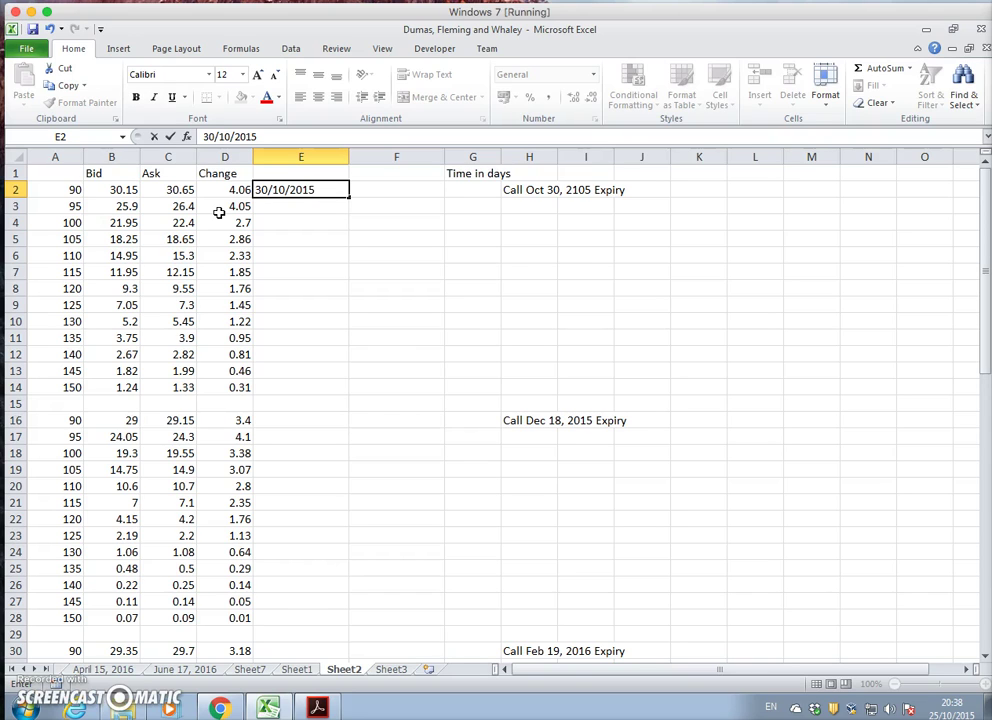
pyautogui.press('Return')
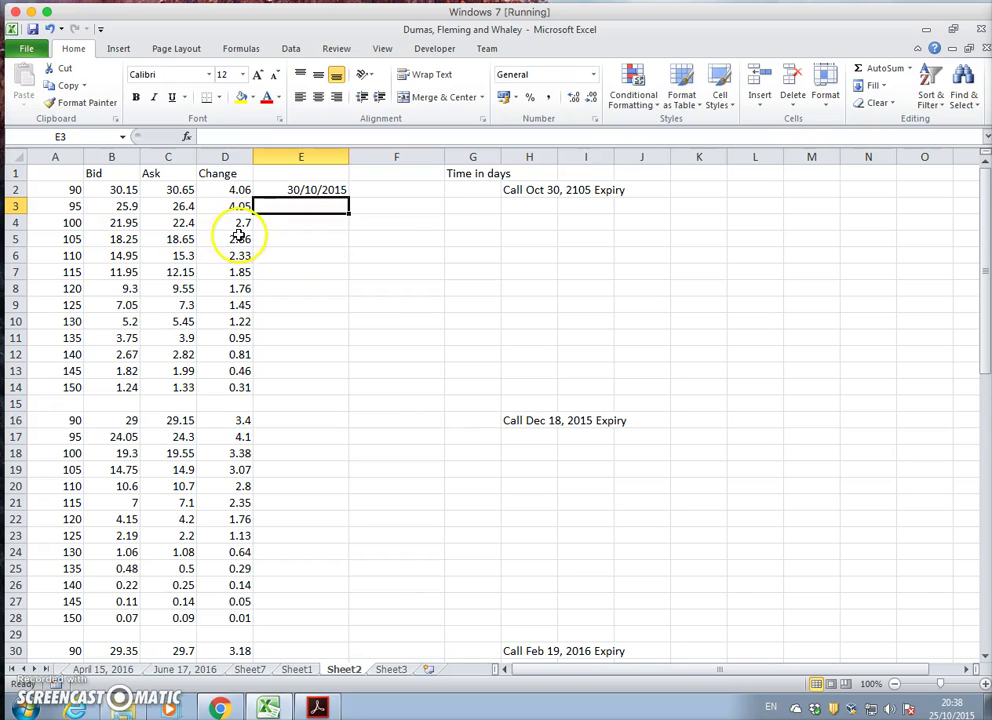
pyautogui.click(307, 190)
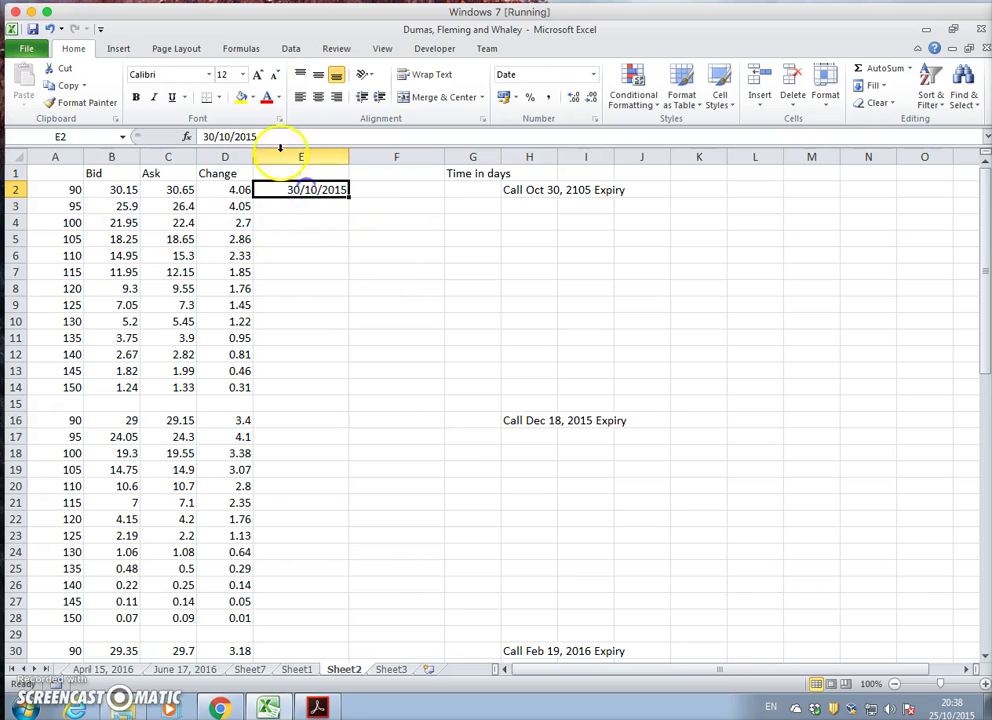
pyautogui.click(214, 136)
pyautogui.press('BackSpace')
pyautogui.press('BackSpace')
pyautogui.write('23')
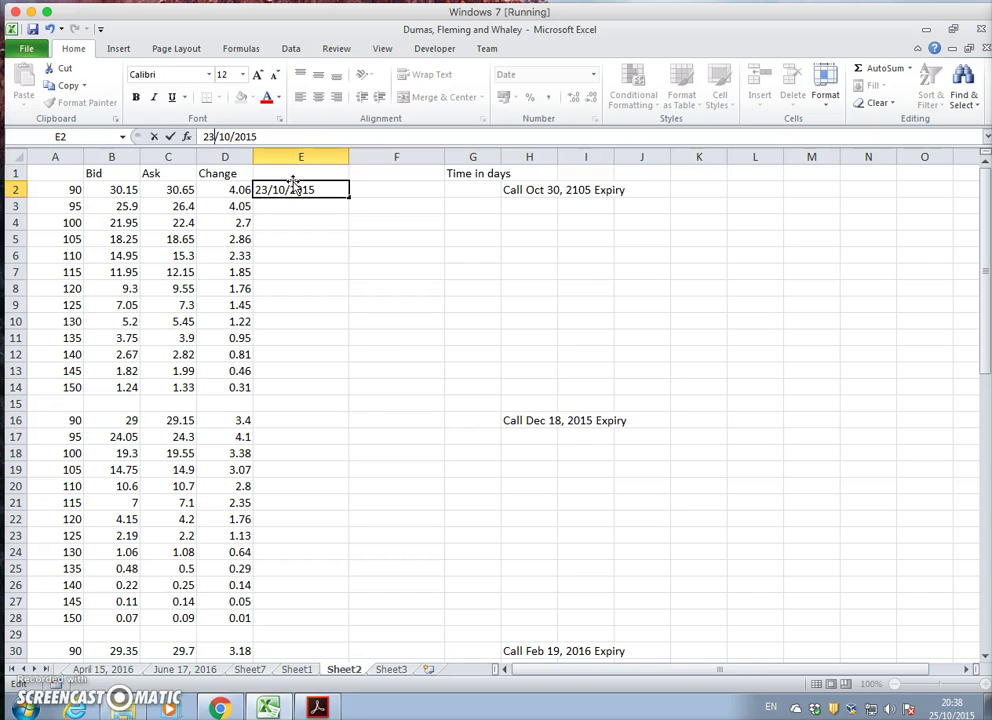
pyautogui.press('Return')
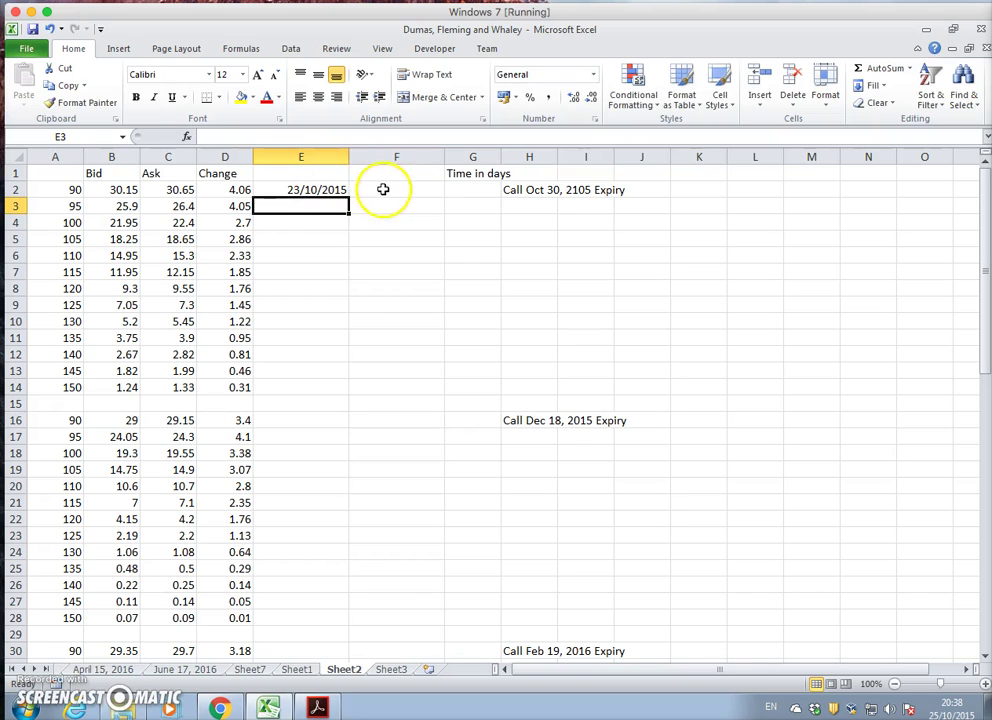
# Step: Enter the expiration date 30/10/2015 in cell F2
pyautogui.click(387, 188)
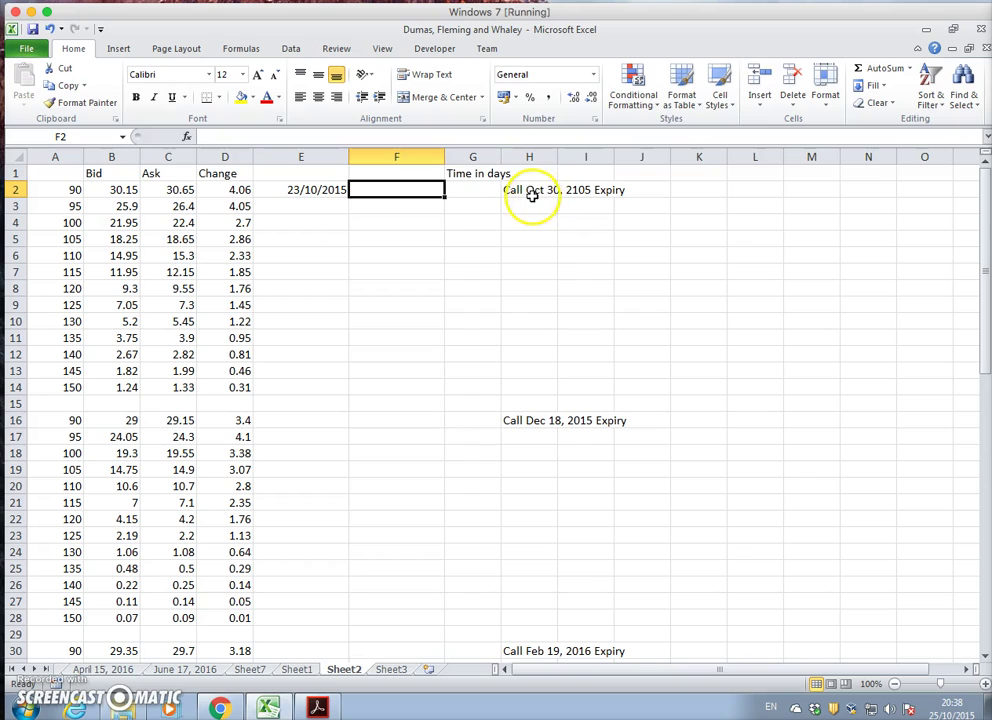
pyautogui.write('30/10/2015')
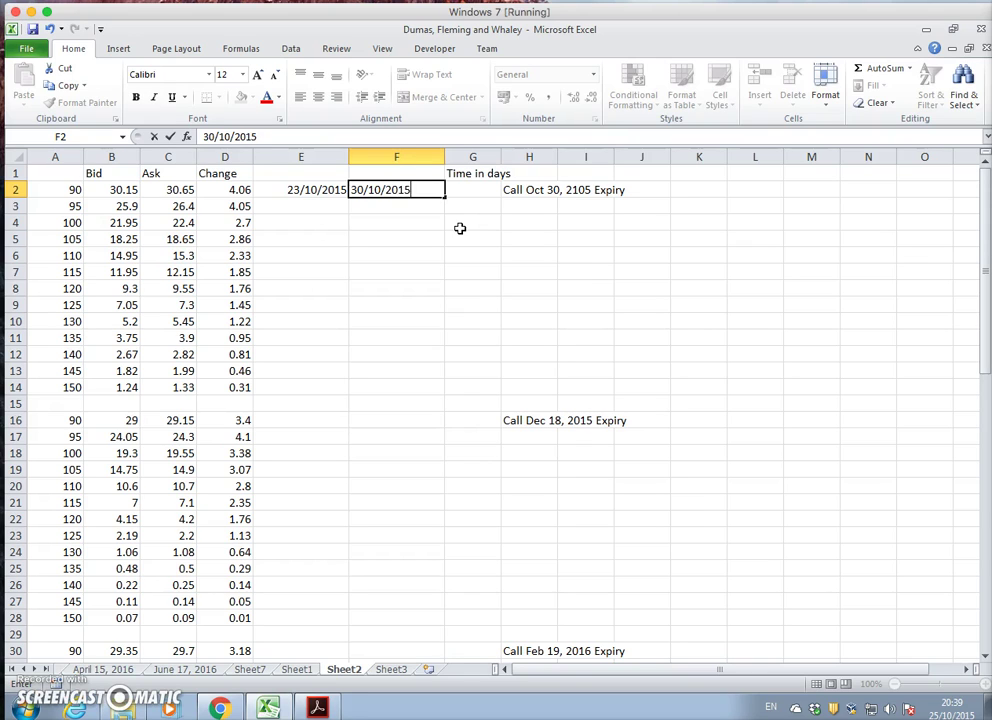
pyautogui.press('Tab')
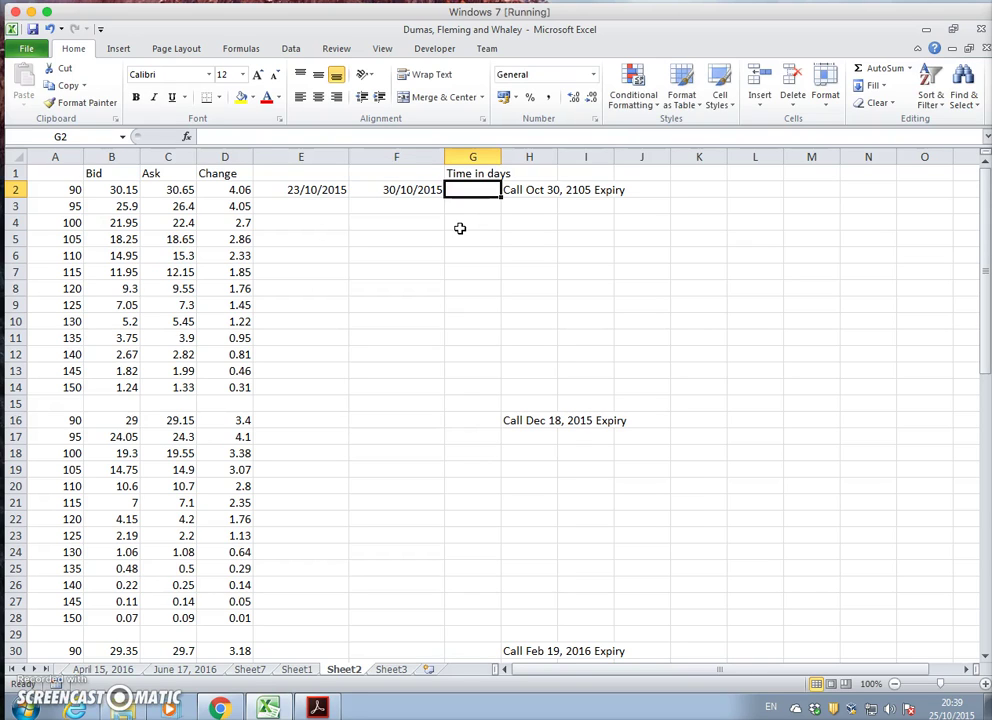
# Step: Calculate the time in days in cell G2 with the formula =F2-E2
pyautogui.write('=')
pyautogui.click(412, 191)
pyautogui.click(411, 191)
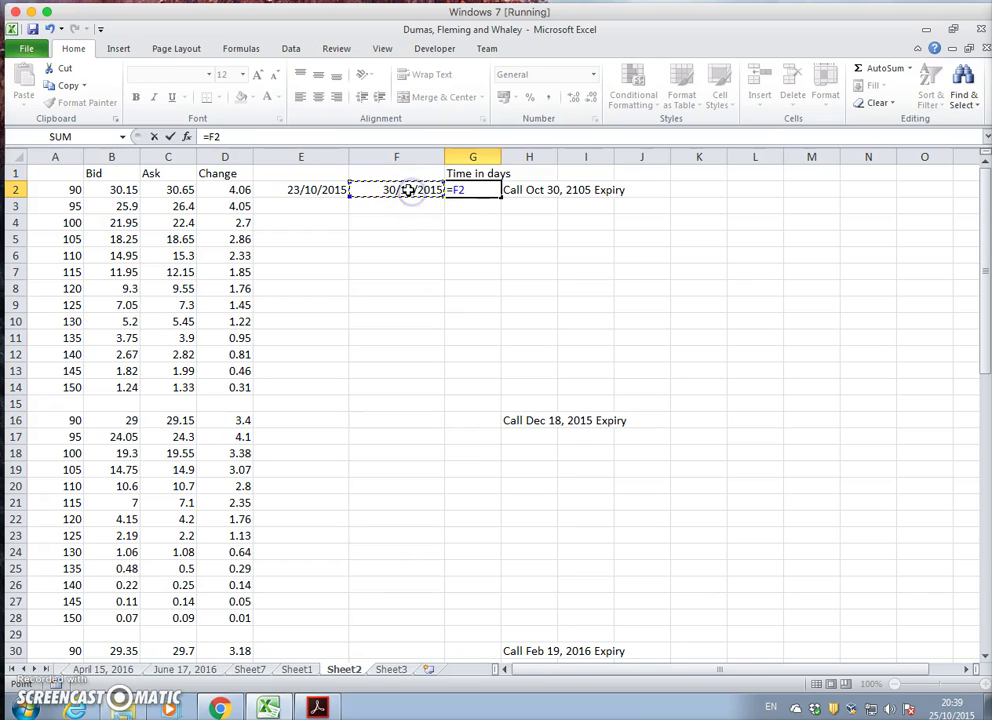
pyautogui.write('-')
pyautogui.click(322, 189)
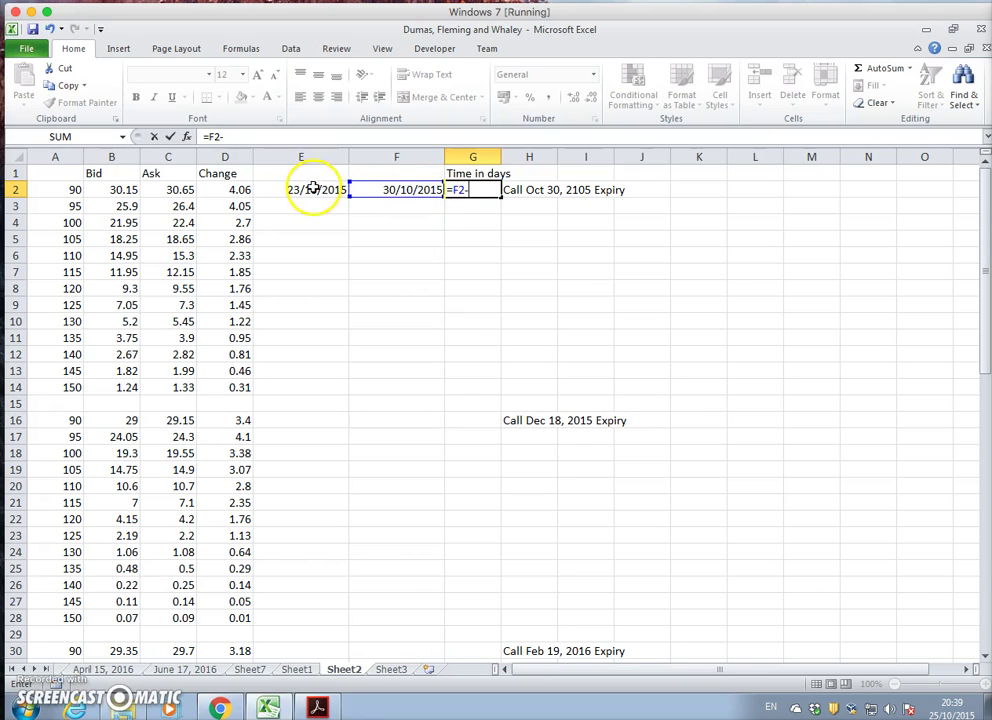
pyautogui.press('Return')
# Step: Enter the header "Start date" in cell E1 and "Expiration" in cell F1
pyautogui.click(322, 174)
pyautogui.write('Start date')
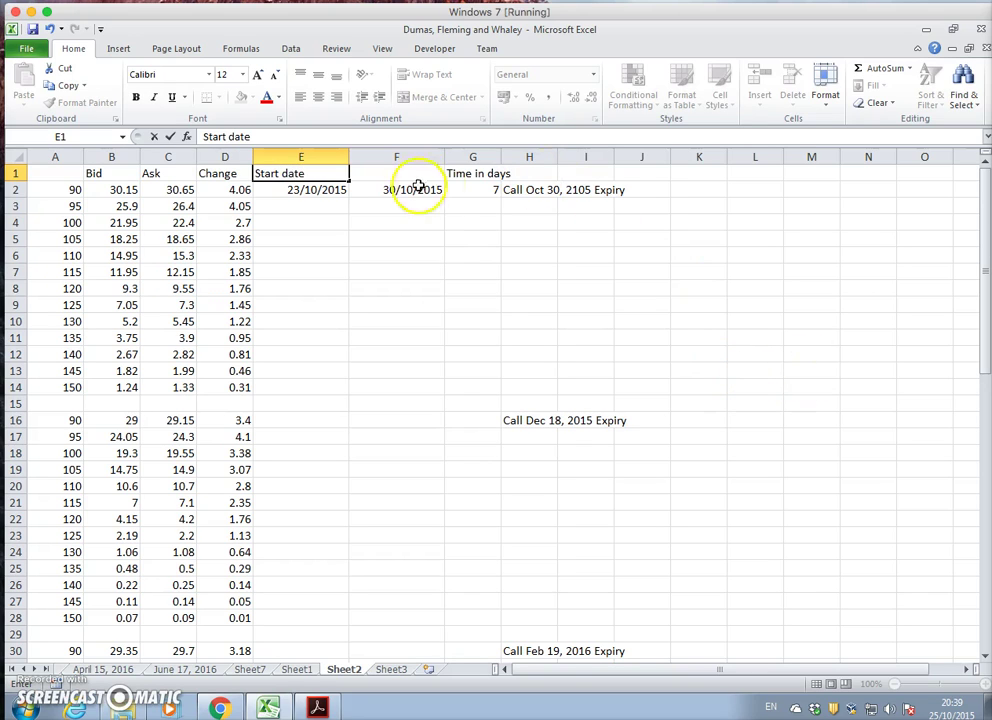
pyautogui.click(383, 174)
pyautogui.write('Matur')
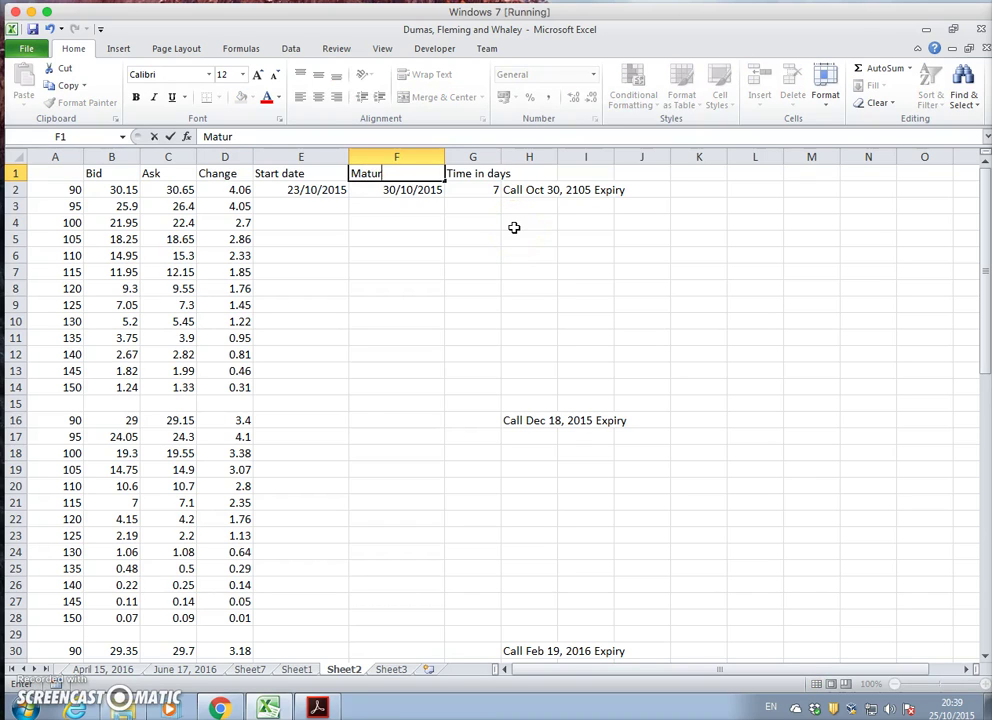
pyautogui.write('Expir')
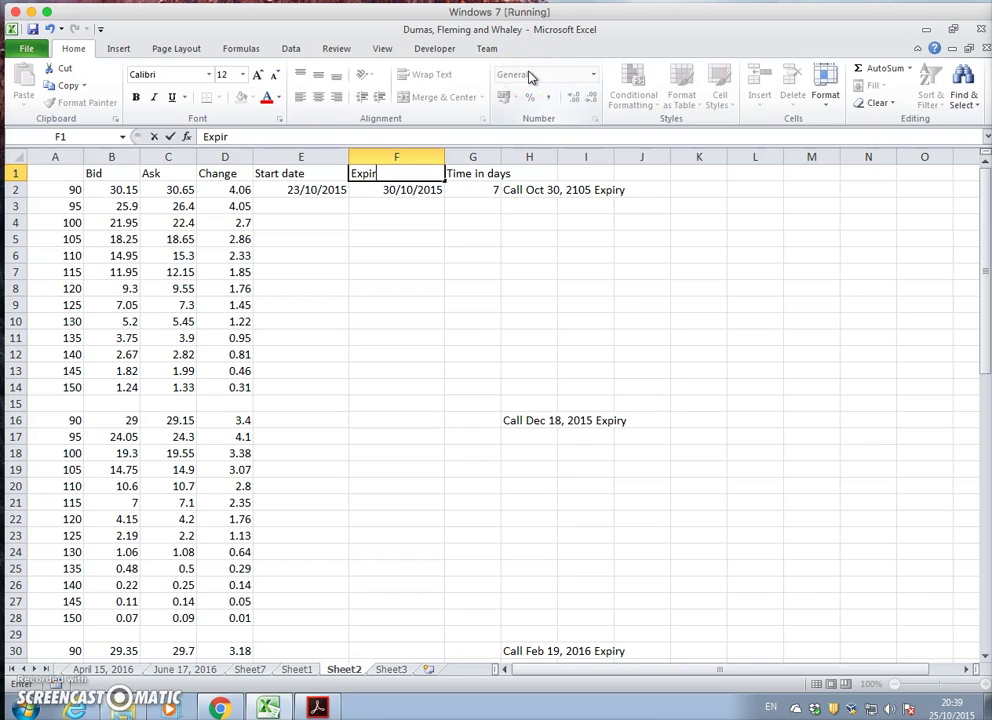
pyautogui.write('ation')
pyautogui.press('Return')
# Step: Fill the start date, expiration date and days formula from row 2 down to row 14
pyautogui.click(313, 190)
pyautogui.moveTo(313, 190); pyautogui.dragTo(488, 401)
# Step: Copy the start date from E14 into E16 and fill it down to row 28
pyautogui.click(325, 387)
pyautogui.rightClick(322, 387)
pyautogui.click(320, 411)
pyautogui.click(292, 421)
pyautogui.click(23, 80)
pyautogui.moveTo(348, 430); pyautogui.dragTo(344, 627)
pyautogui.click(412, 531)
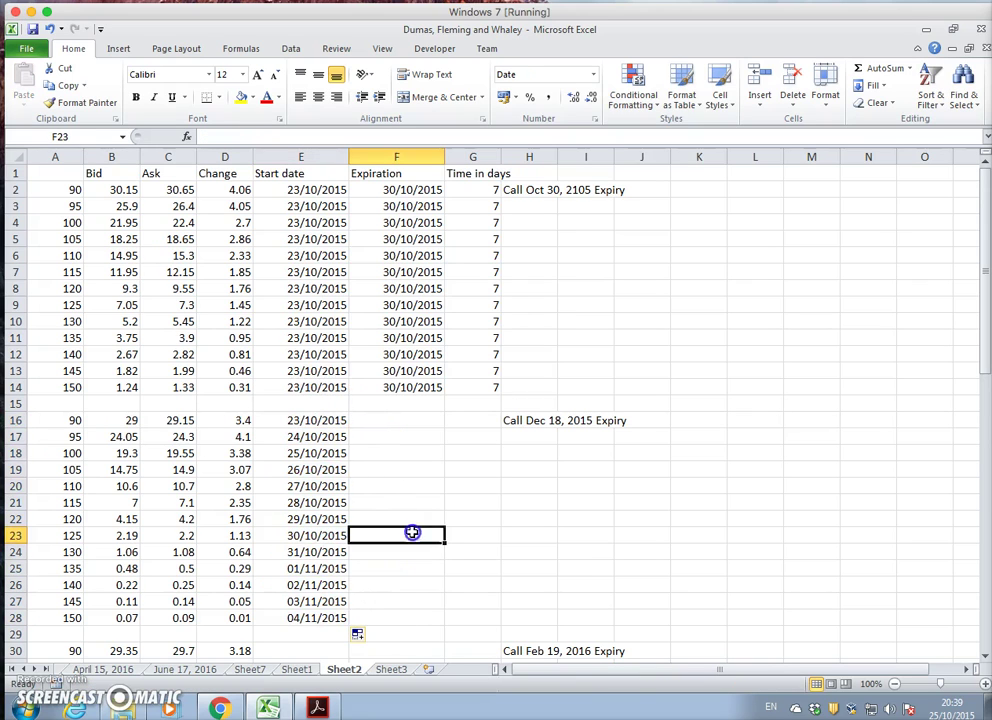
# Step: Enter the expiration date 18/12/2015 in cell F16
pyautogui.click(396, 420)
pyautogui.write('18/12')
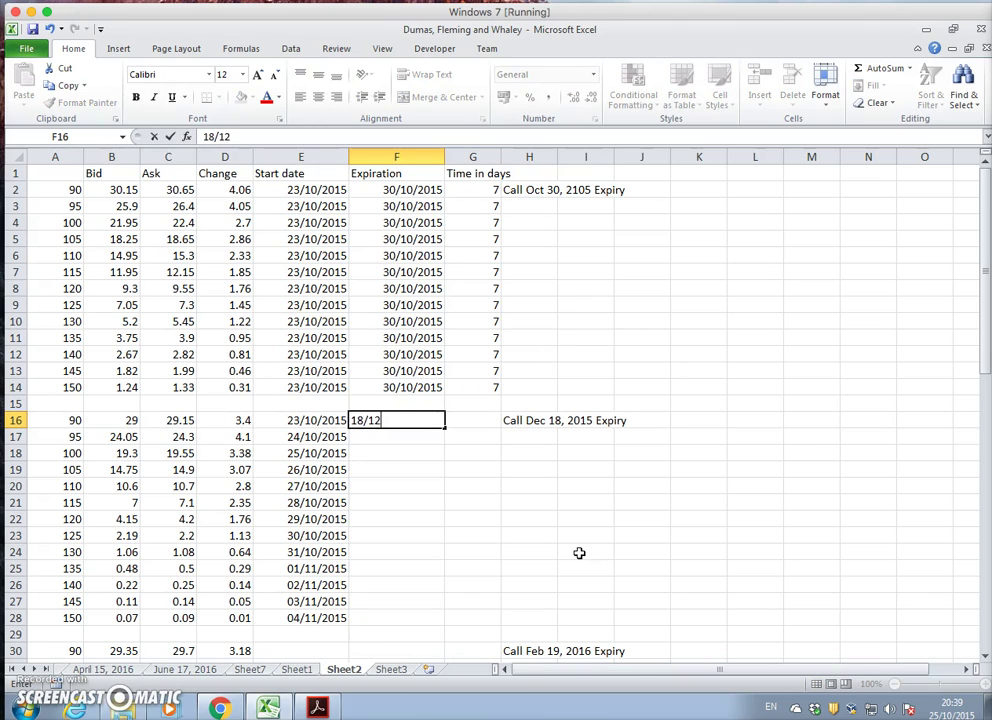
pyautogui.write('/201')
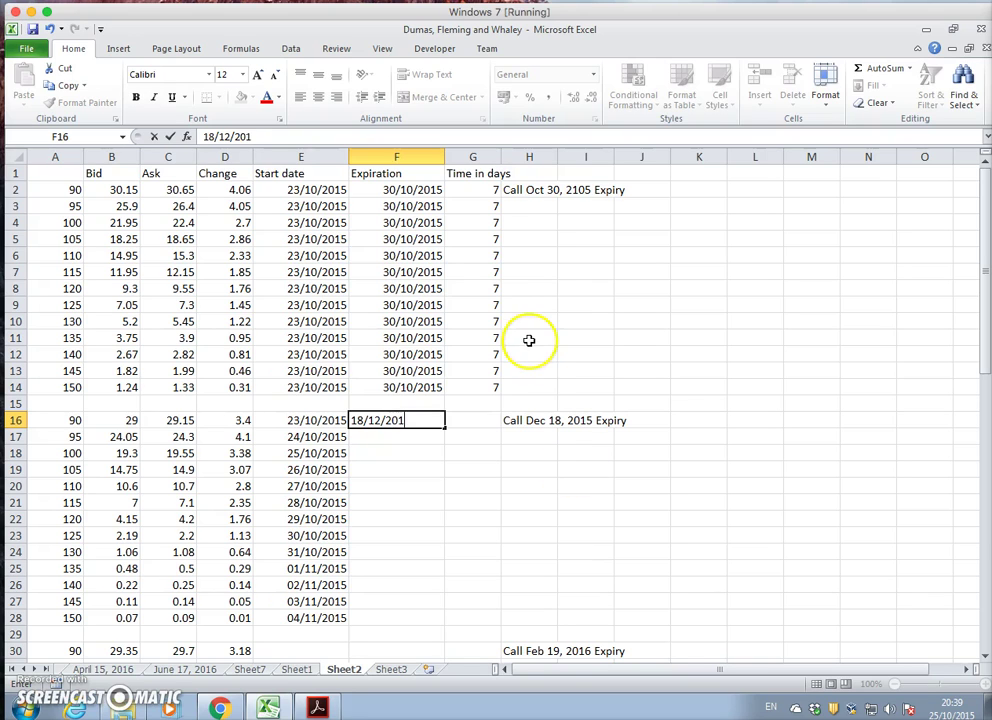
pyautogui.write('5')
pyautogui.press('Tab')
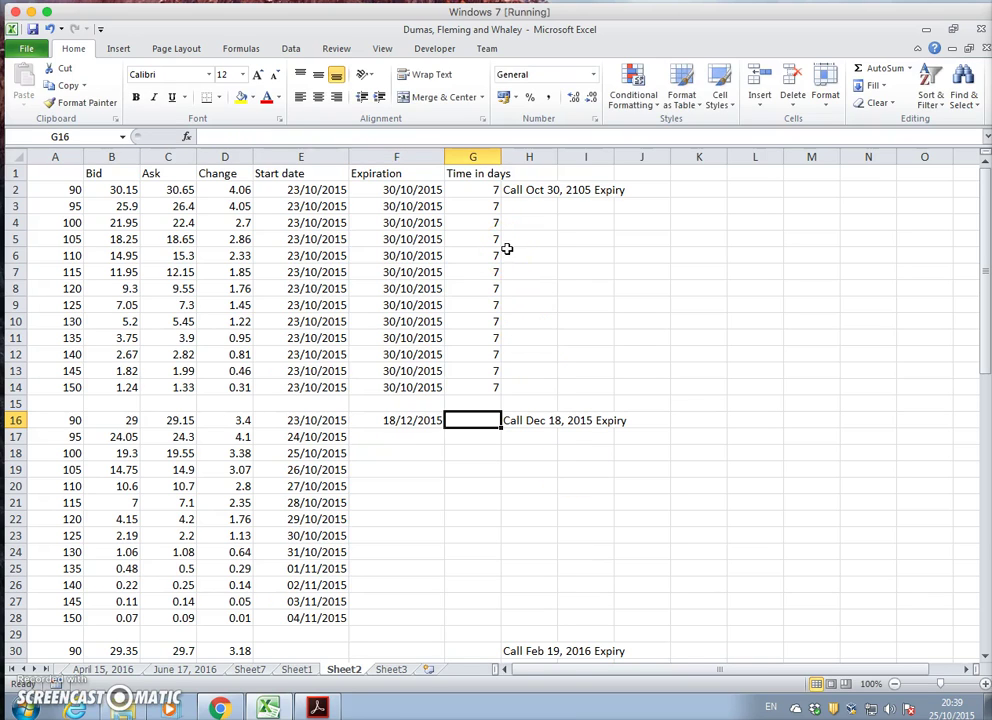
# Step: Calculate the time in days in cell G16 with the formula =F16-E16
pyautogui.write('=')
pyautogui.click(424, 418)
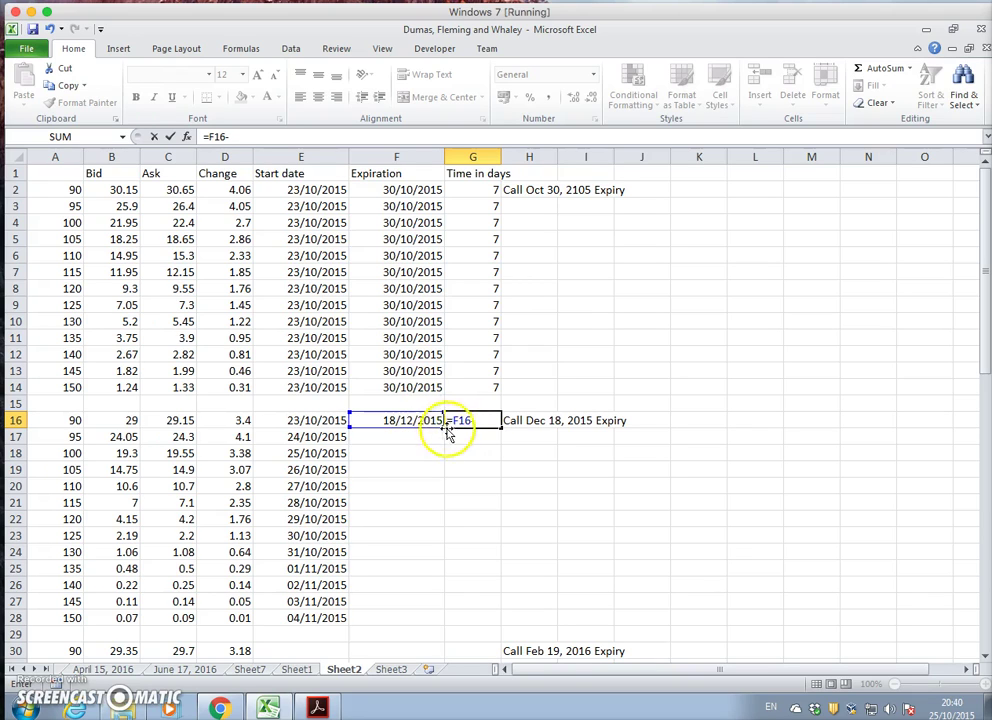
pyautogui.click(418, 420)
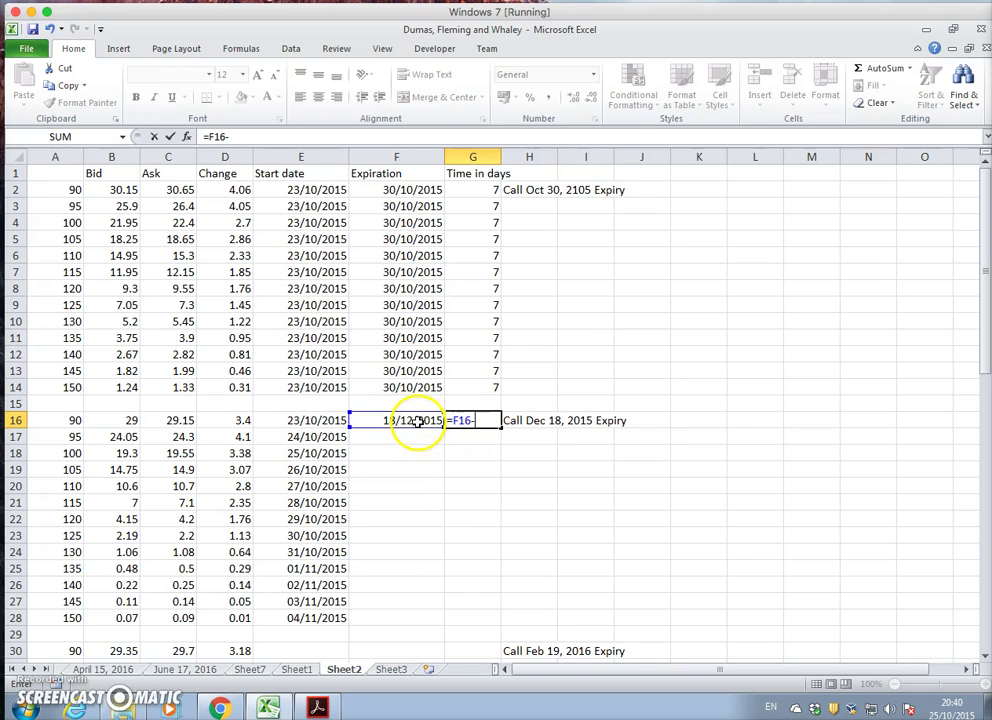
pyautogui.click(328, 418)
pyautogui.press('Return')
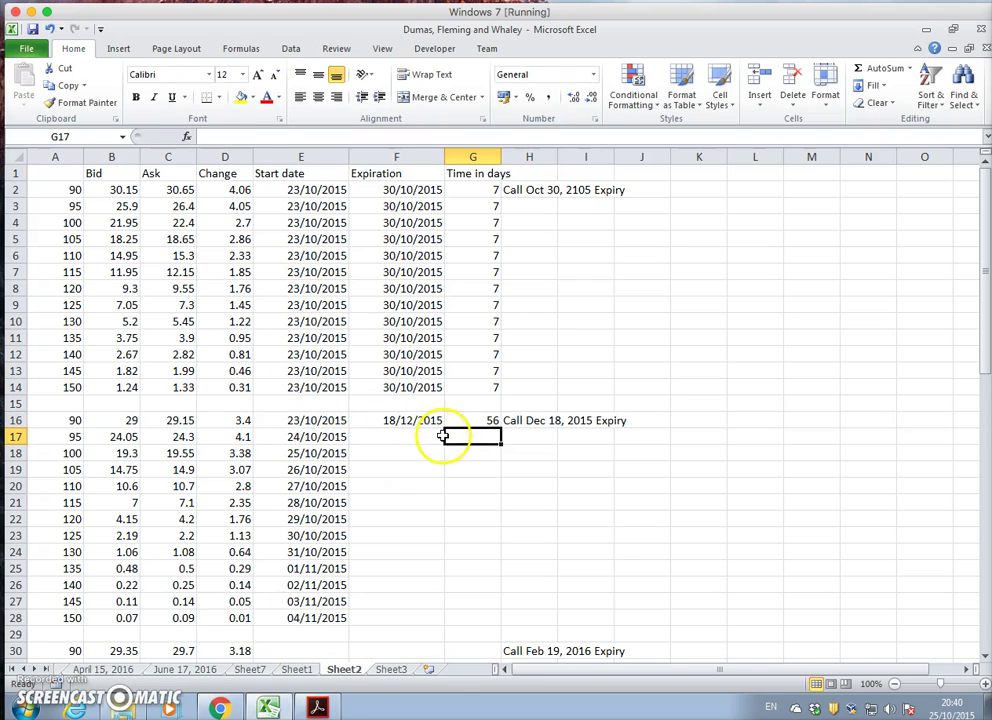
# Step: Fill the expiration date and days formula from F16:G16 down to row 28
pyautogui.moveTo(418, 420); pyautogui.dragTo(489, 620)
pyautogui.scroll(-9, 601, 553)
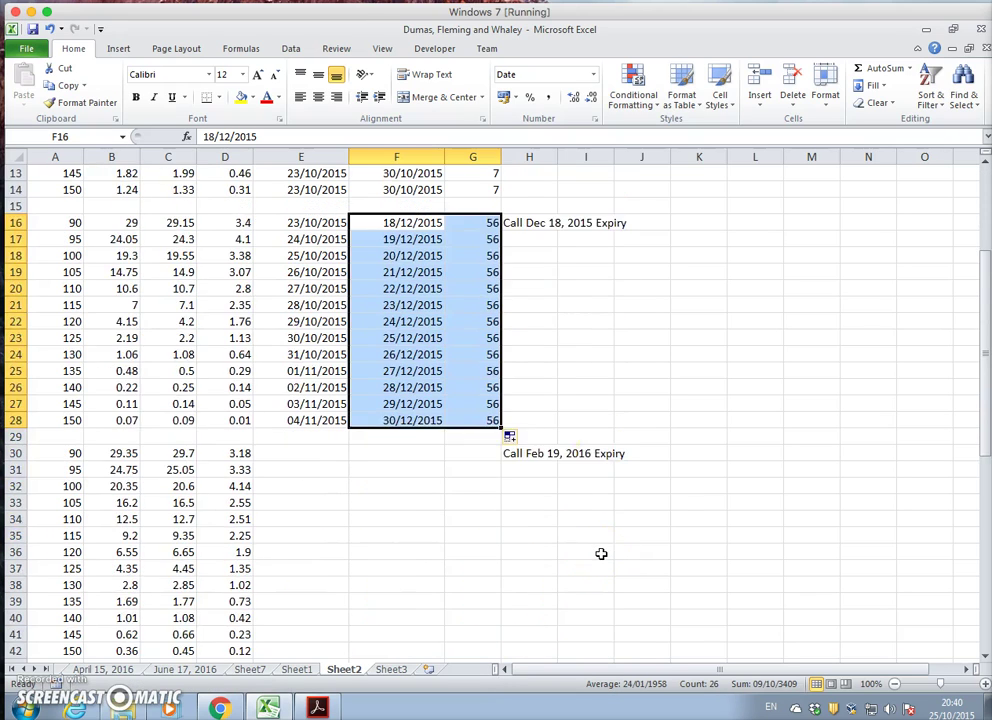
pyautogui.scroll(3, 601, 553)
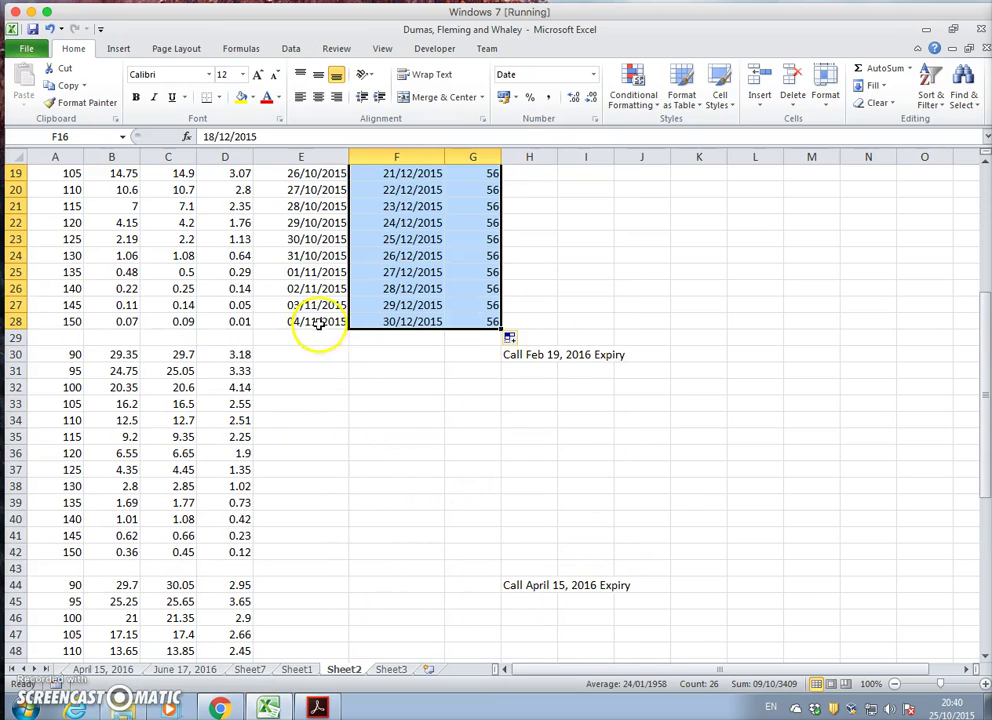
# Step: Set the start date in E17 to 23/10/2015 and fill E16:E17 down to row 28
pyautogui.scroll(3, 340, 330)
pyautogui.click(265, 273)
pyautogui.click(293, 290)
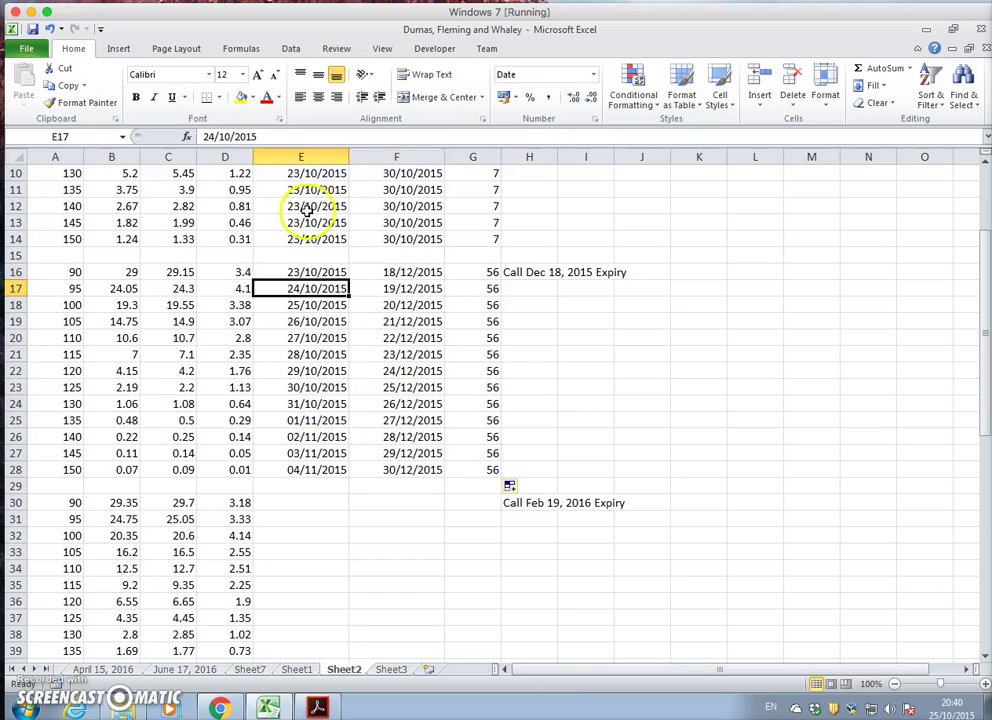
pyautogui.click(216, 136)
pyautogui.press('BackSpace')
pyautogui.write('5')
pyautogui.press('Return')
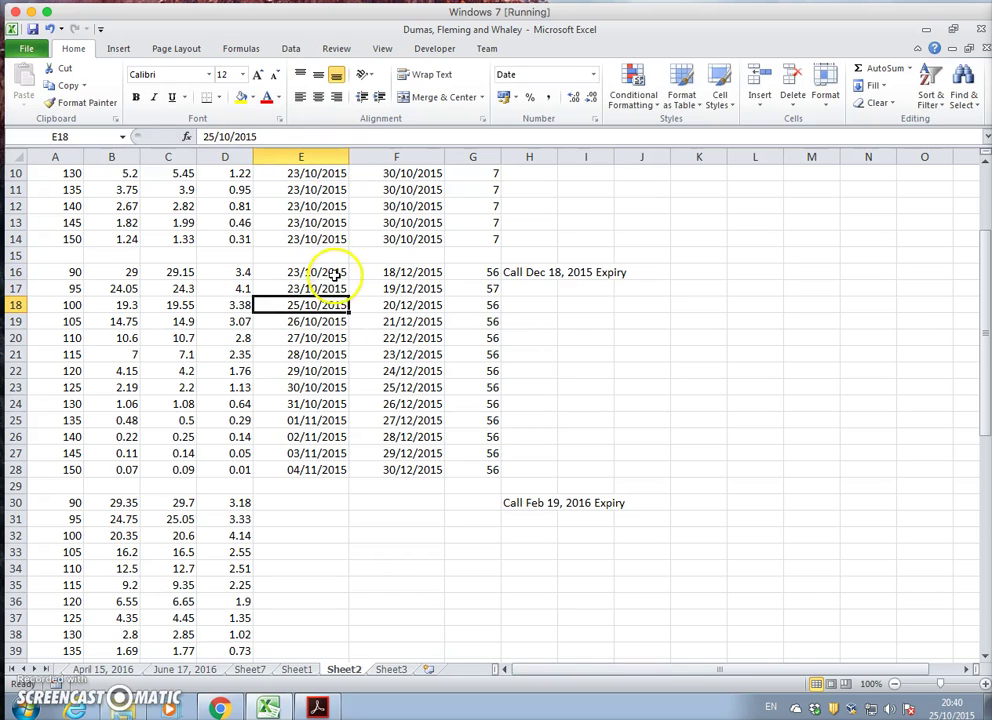
pyautogui.moveTo(332, 276); pyautogui.dragTo(332, 469)
# Step: Copy the two start dates in E27:E28 and paste them at E30 for the Feb 19, 2016 block
pyautogui.click(321, 504)
pyautogui.click(314, 470)
pyautogui.moveTo(314, 453); pyautogui.dragTo(316, 466)
pyautogui.rightClick(316, 469)
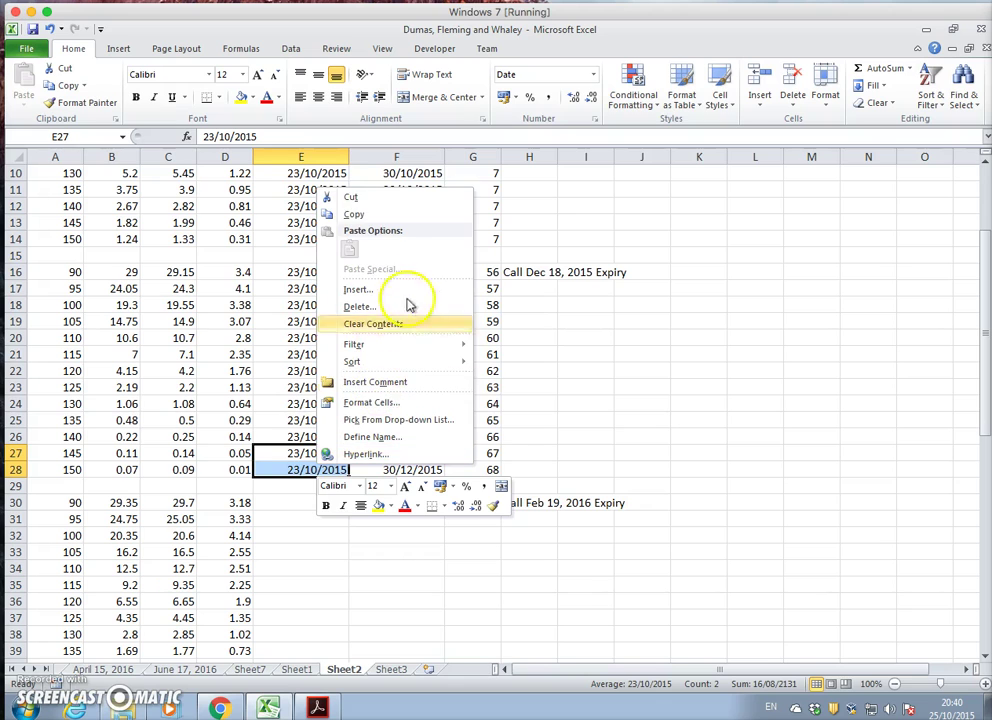
pyautogui.click(354, 214)
pyautogui.click(303, 500)
pyautogui.click(23, 85)
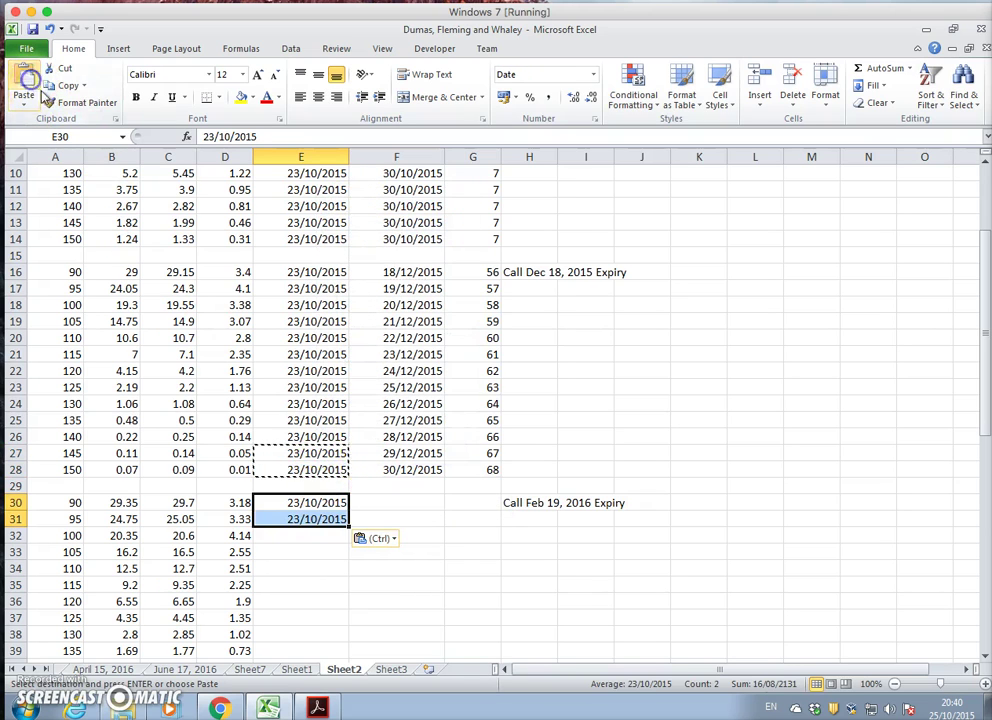
# Step: Enter the expiration date 19/2/2016 in cell F30
pyautogui.click(394, 503)
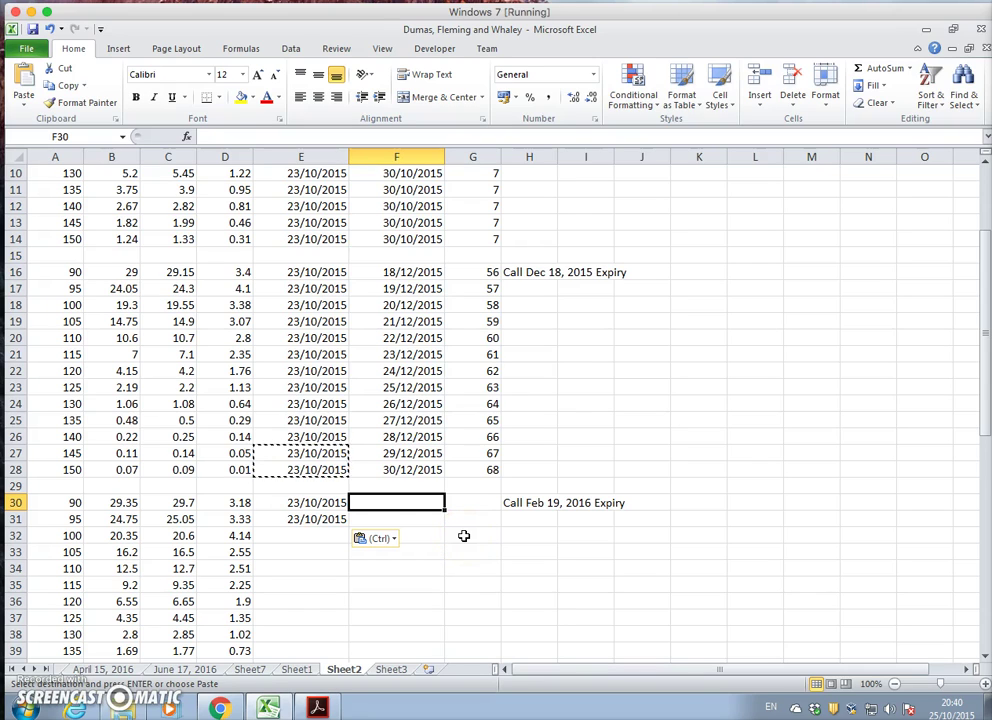
pyautogui.write('19/2/2016')
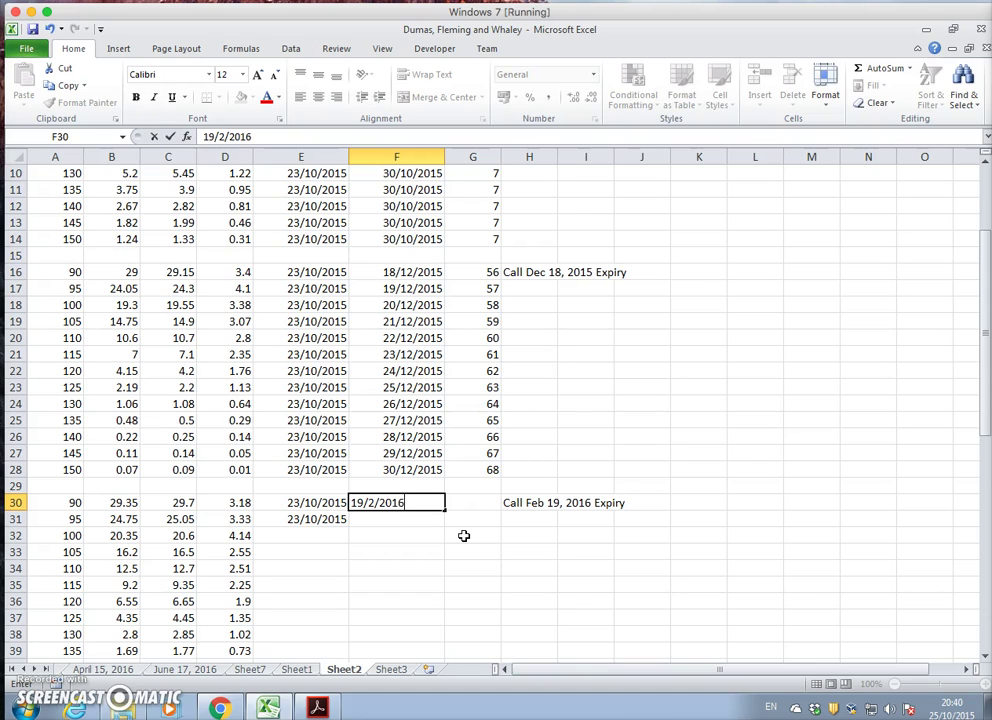
pyautogui.press('Return')
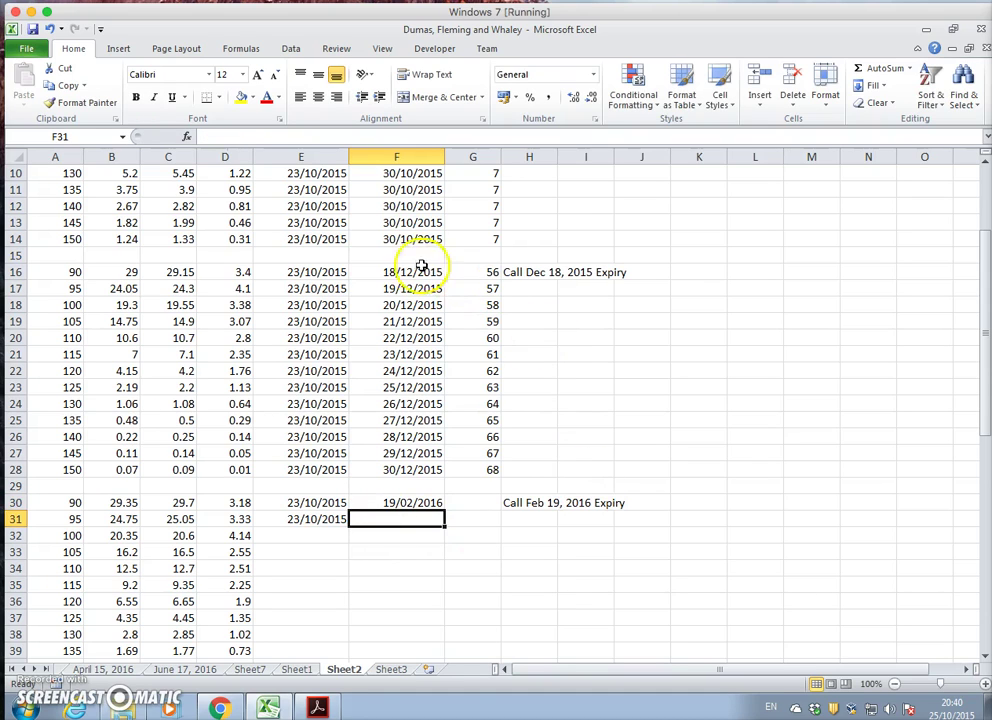
# Step: Set the expiration date in F17 to 18/12/2015 and fill F16:F17 down to row 28
pyautogui.click(415, 272)
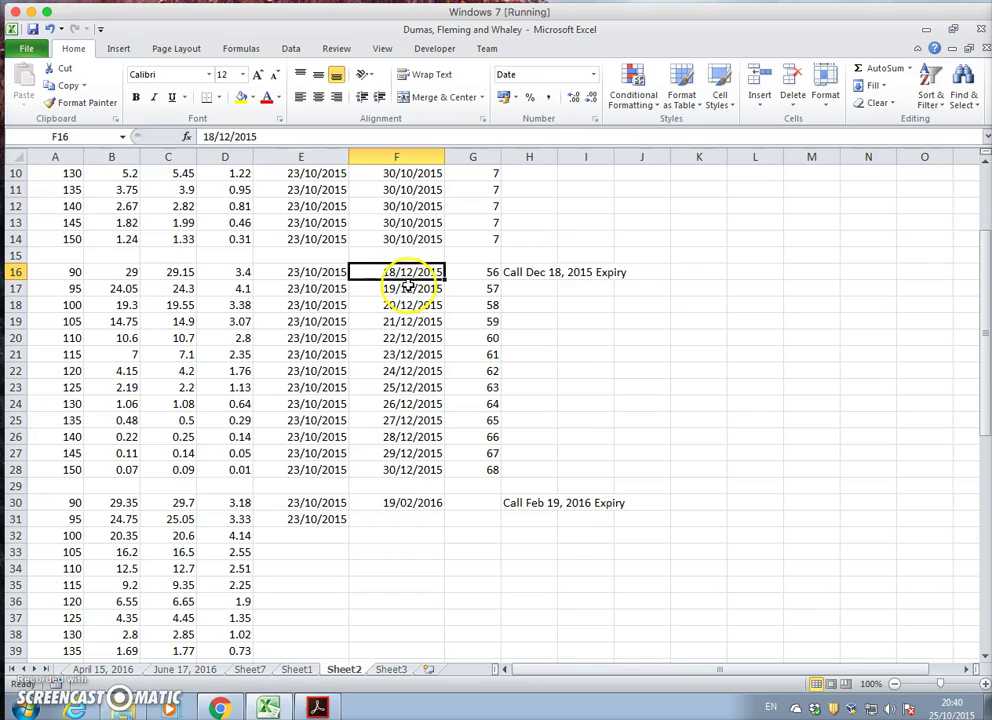
pyautogui.click(410, 288)
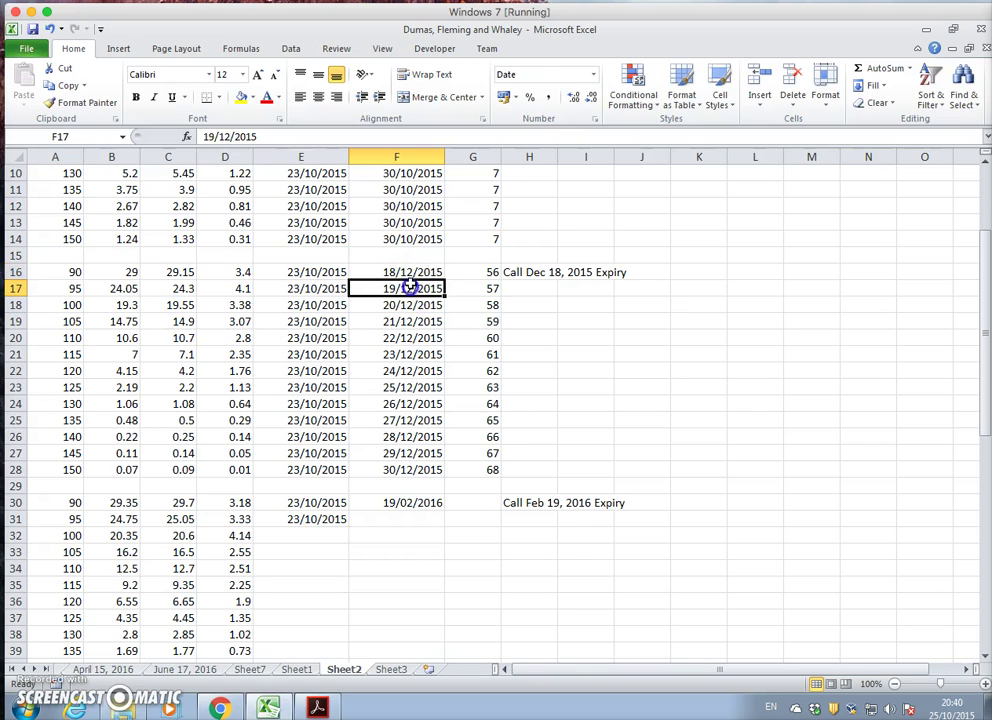
pyautogui.click(215, 136)
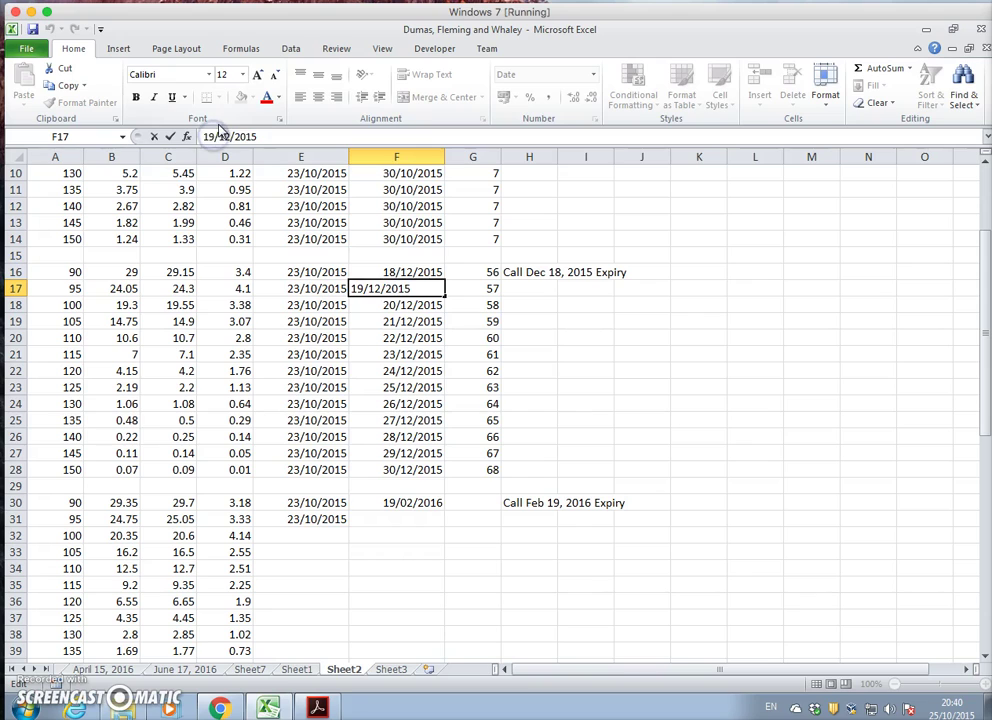
pyautogui.press('BackSpace')
pyautogui.write('8')
pyautogui.press('Return')
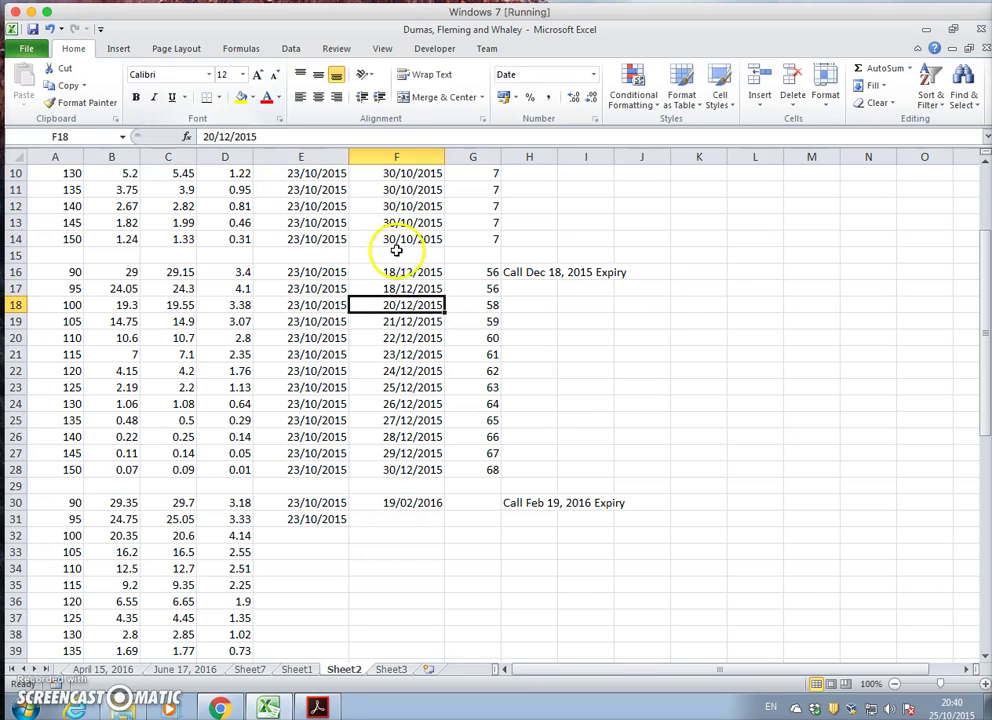
pyautogui.moveTo(405, 270); pyautogui.dragTo(453, 462)
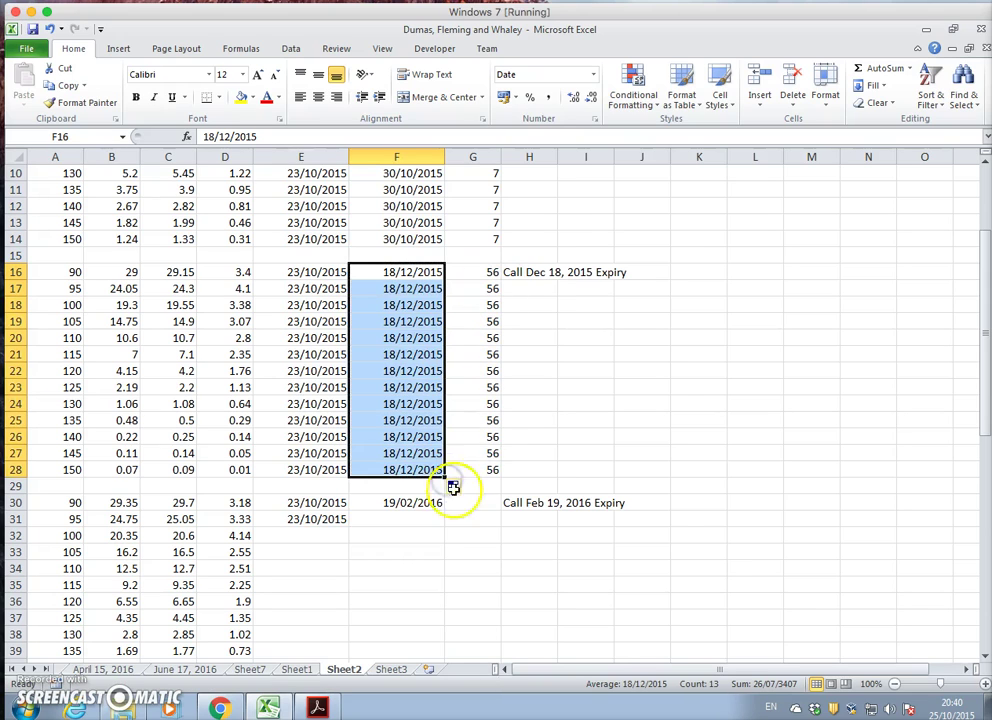
# Step: Copy the expiration date from F30 into F31
pyautogui.click(411, 505)
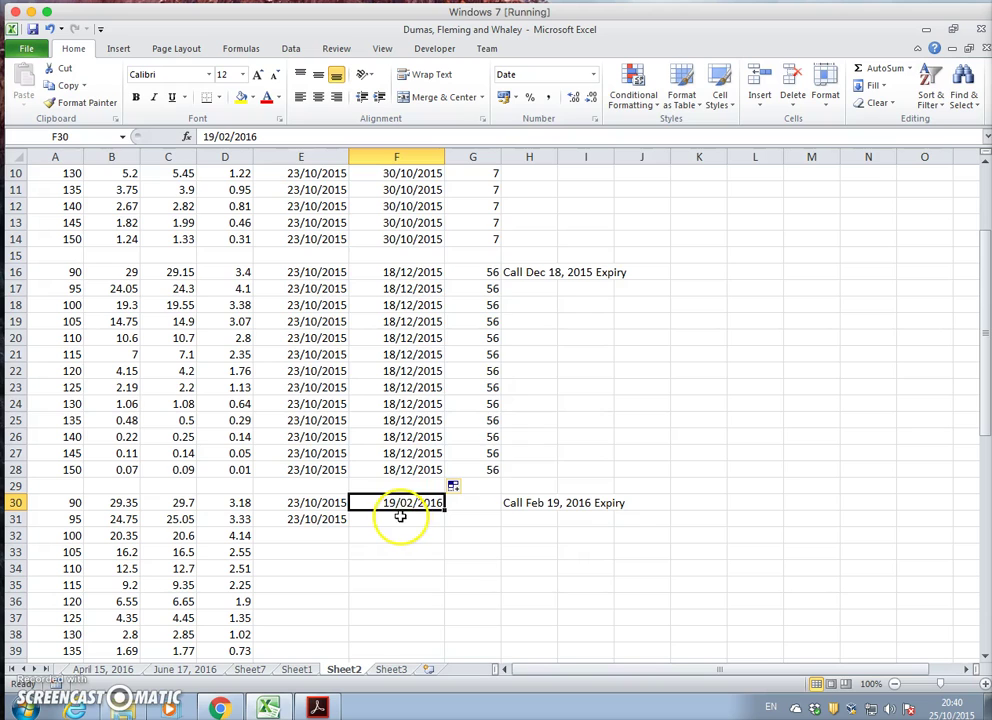
pyautogui.rightClick(402, 504)
pyautogui.click(465, 257)
pyautogui.click(405, 519)
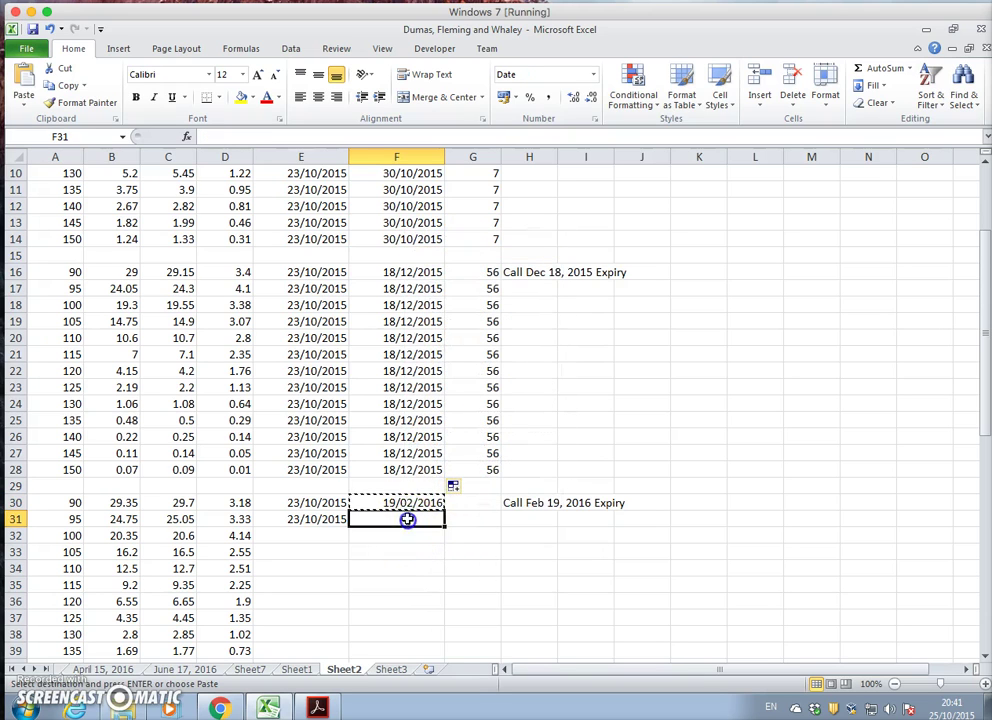
pyautogui.click(25, 84)
# Step: Enter the formula =F30-E30 in G30 to calculate the days to expiration
pyautogui.click(483, 502)
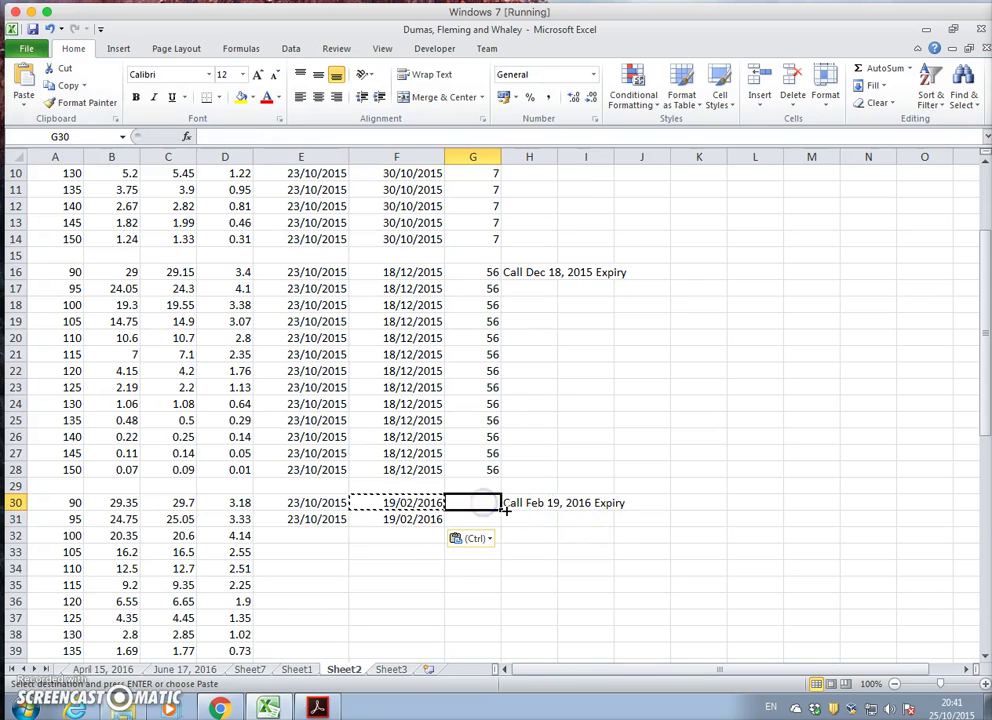
pyautogui.write('=')
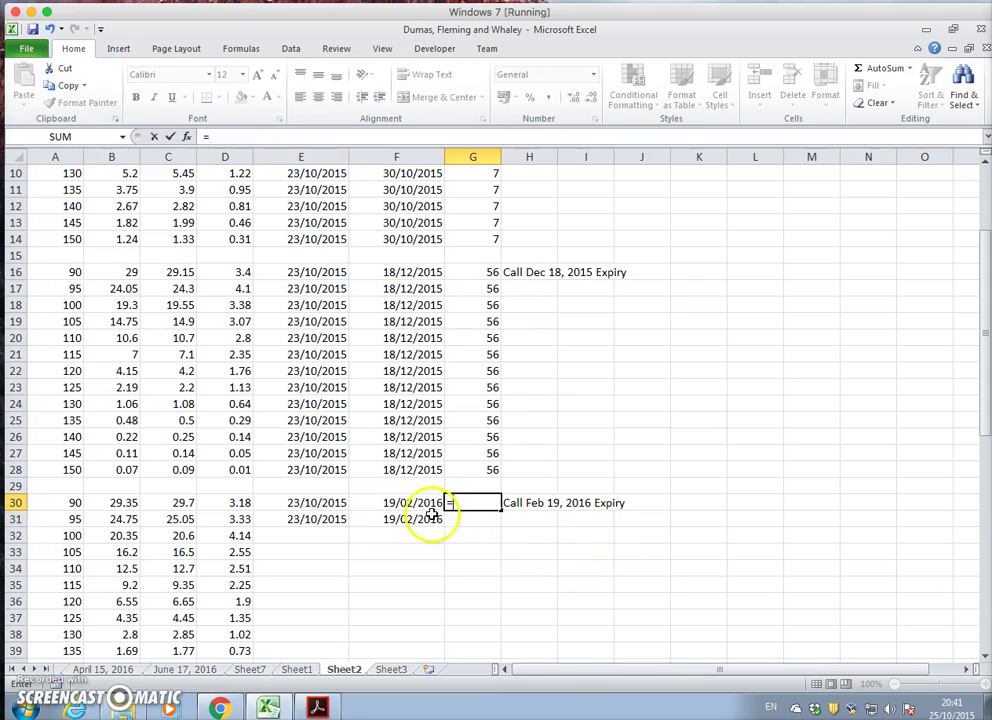
pyautogui.click(424, 503)
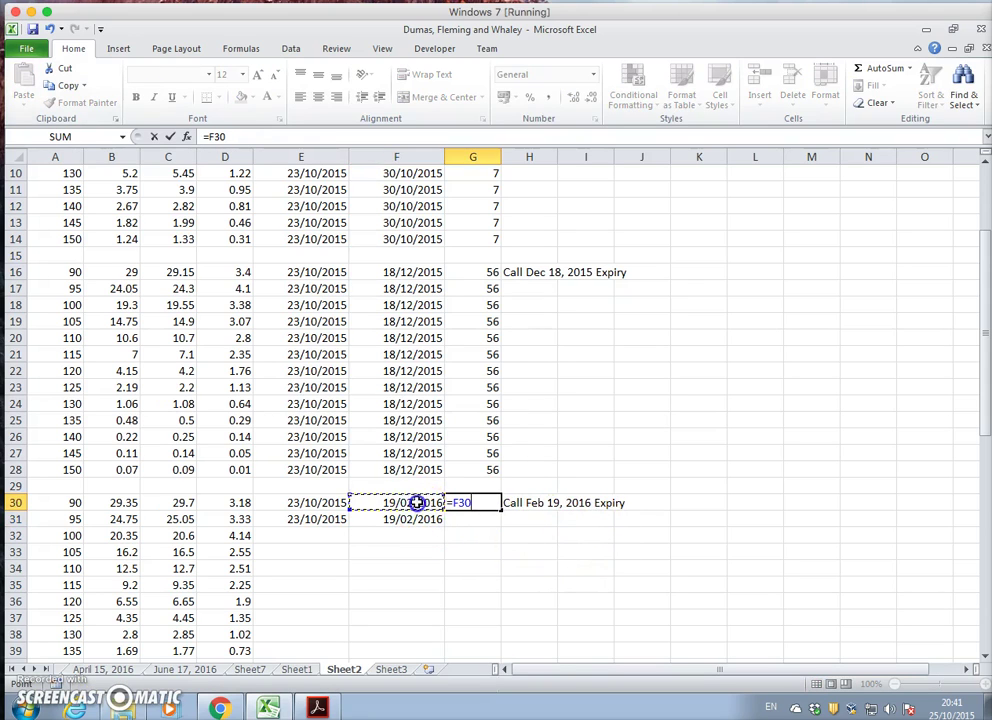
pyautogui.write('-')
pyautogui.click(326, 502)
pyautogui.press('Return')
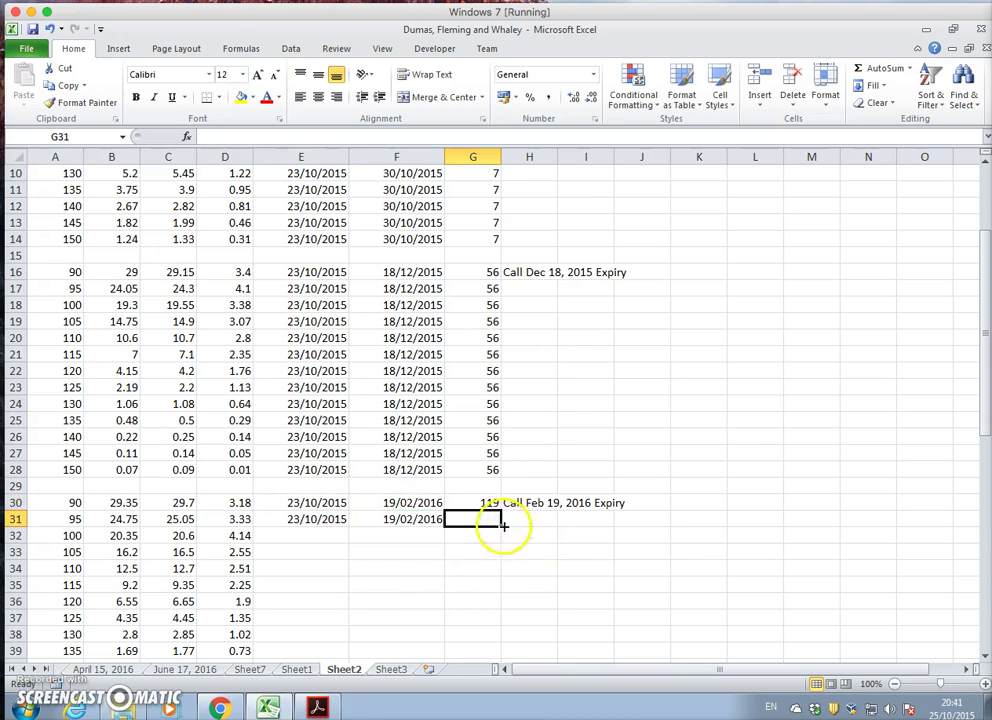
# Step: Fill the days formula from G30 into G31, and fill E31:G31 down to row 42
pyautogui.click(491, 502)
pyautogui.moveTo(501, 511); pyautogui.dragTo(500, 524)
pyautogui.moveTo(315, 514); pyautogui.dragTo(490, 637)
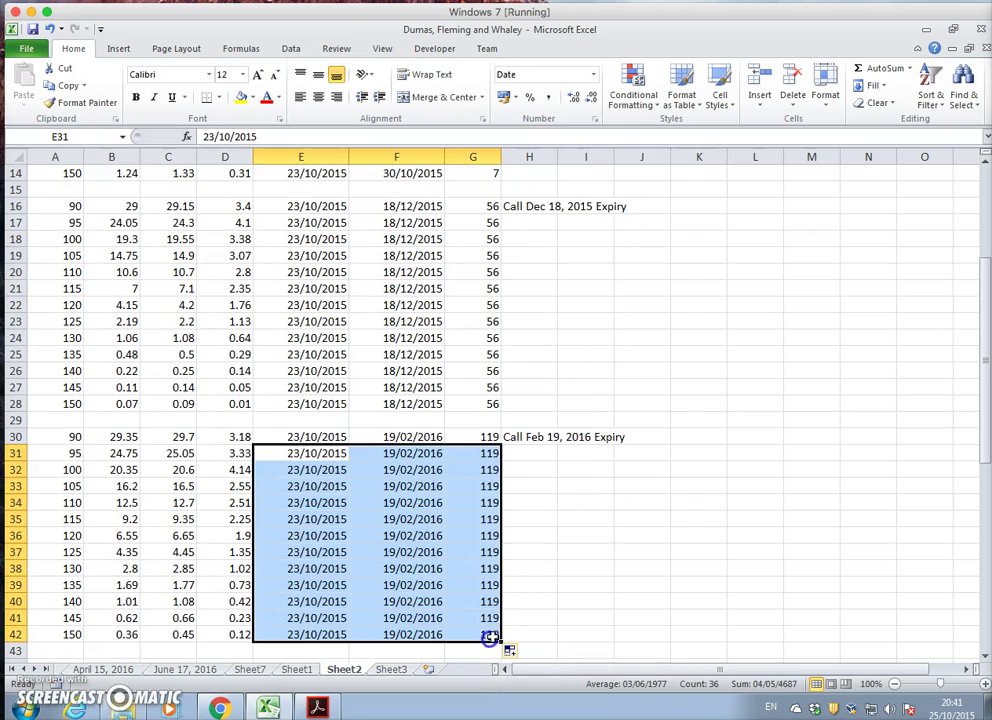
pyautogui.click(656, 599)
# Step: Copy the start dates in E40:E42 to E44 for the April 15, 2016 block and fill them down to row 56
pyautogui.scroll(-7, 658, 600)
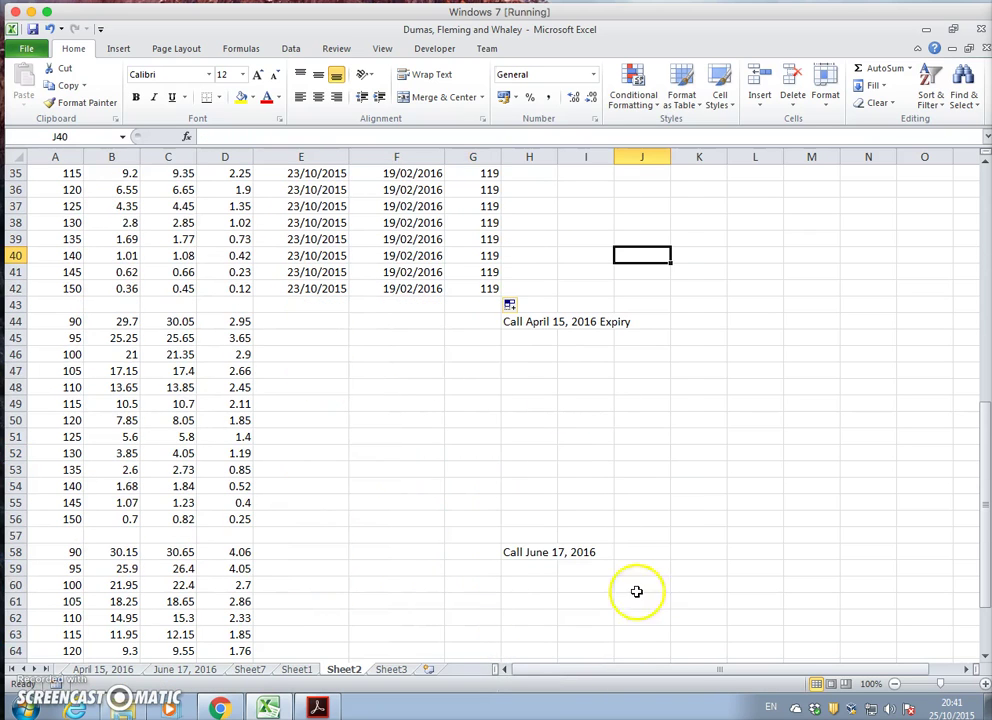
pyautogui.click(301, 325)
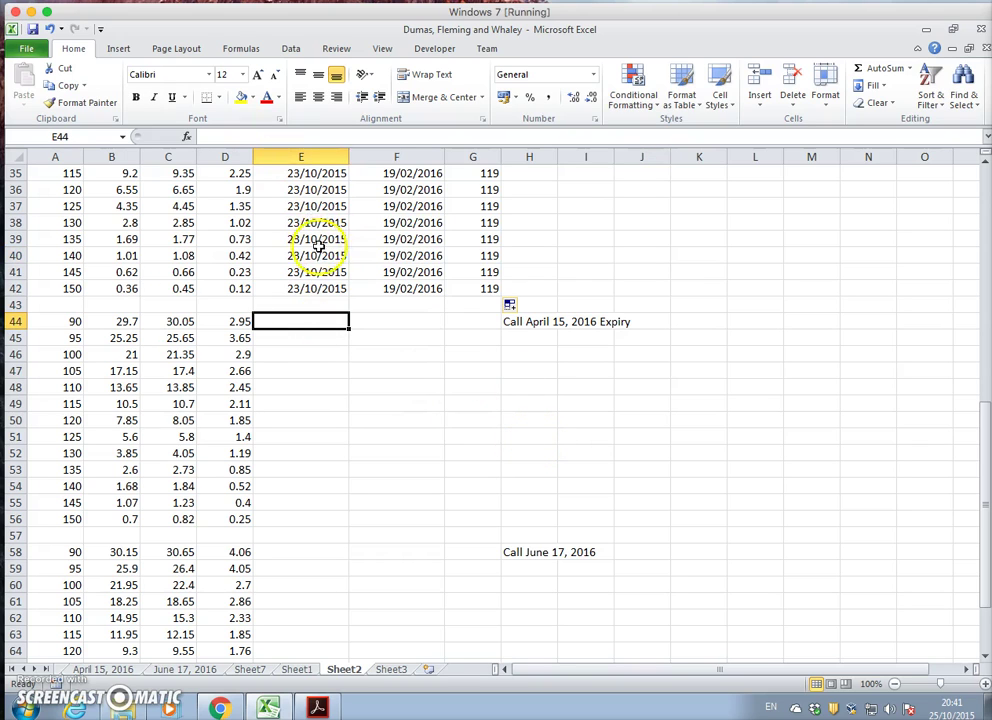
pyautogui.moveTo(316, 256); pyautogui.dragTo(318, 286)
pyautogui.rightClick(318, 287)
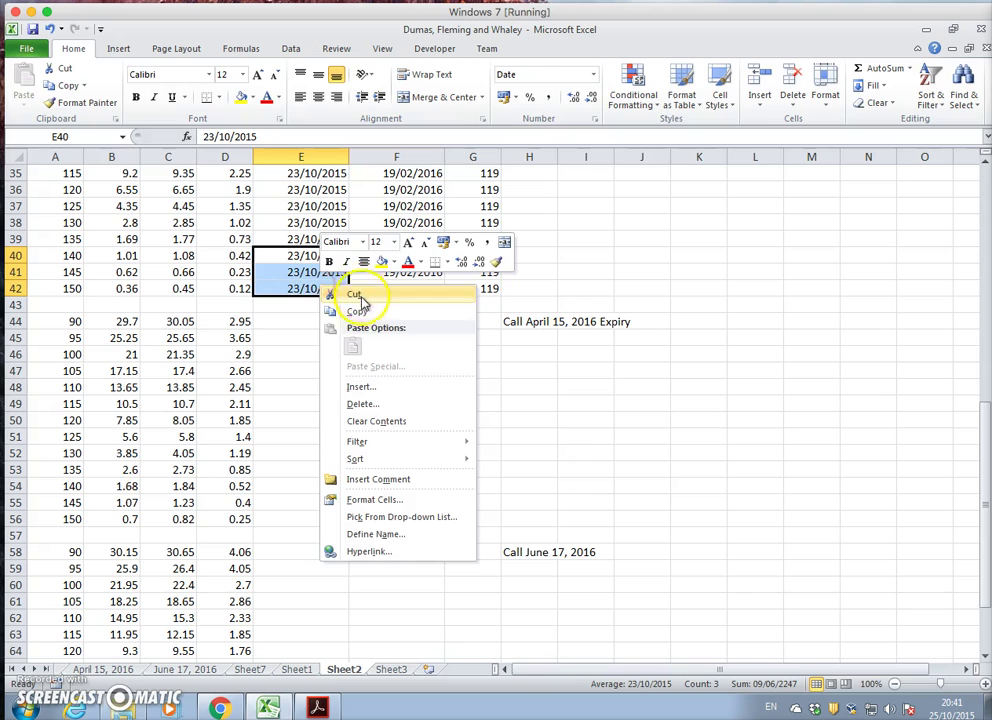
pyautogui.click(356, 311)
pyautogui.click(317, 320)
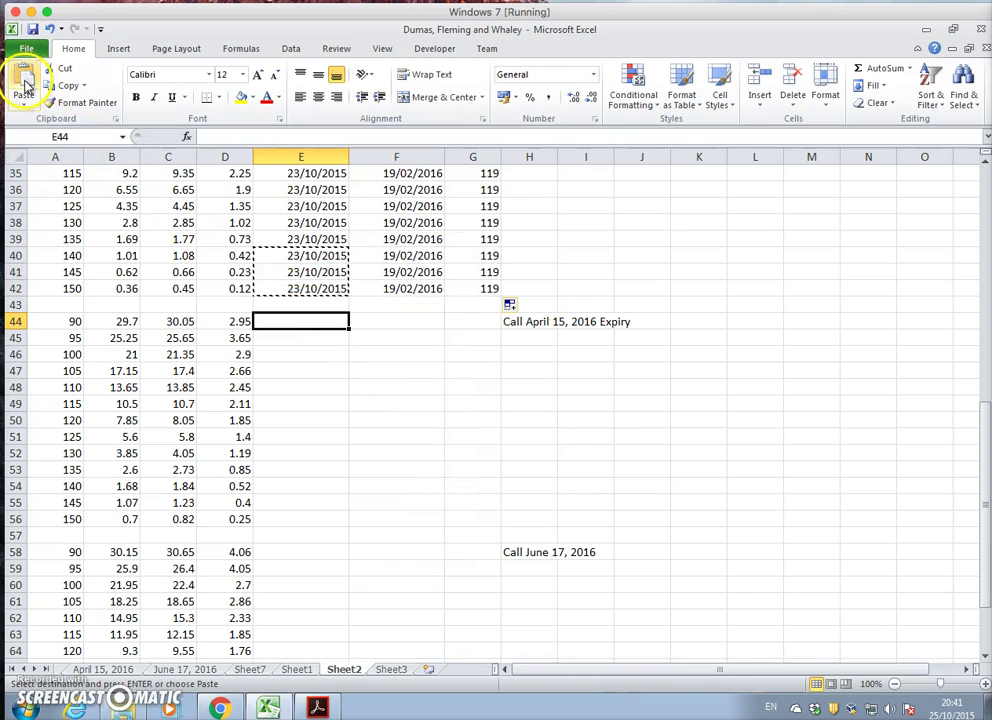
pyautogui.click(22, 76)
pyautogui.moveTo(349, 362); pyautogui.dragTo(354, 524)
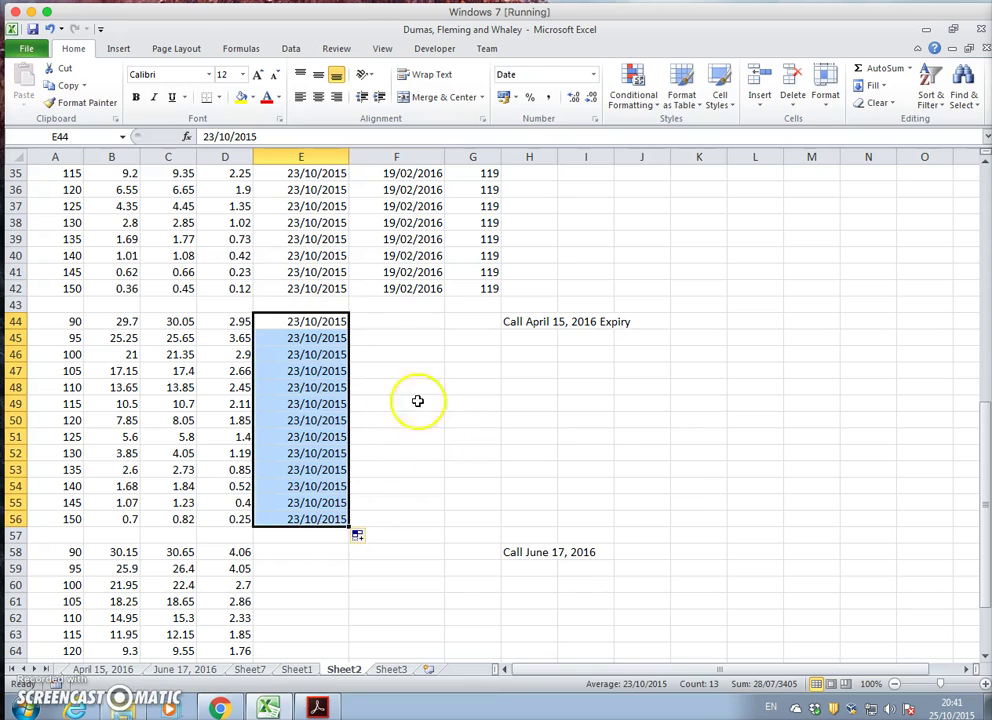
pyautogui.click(388, 323)
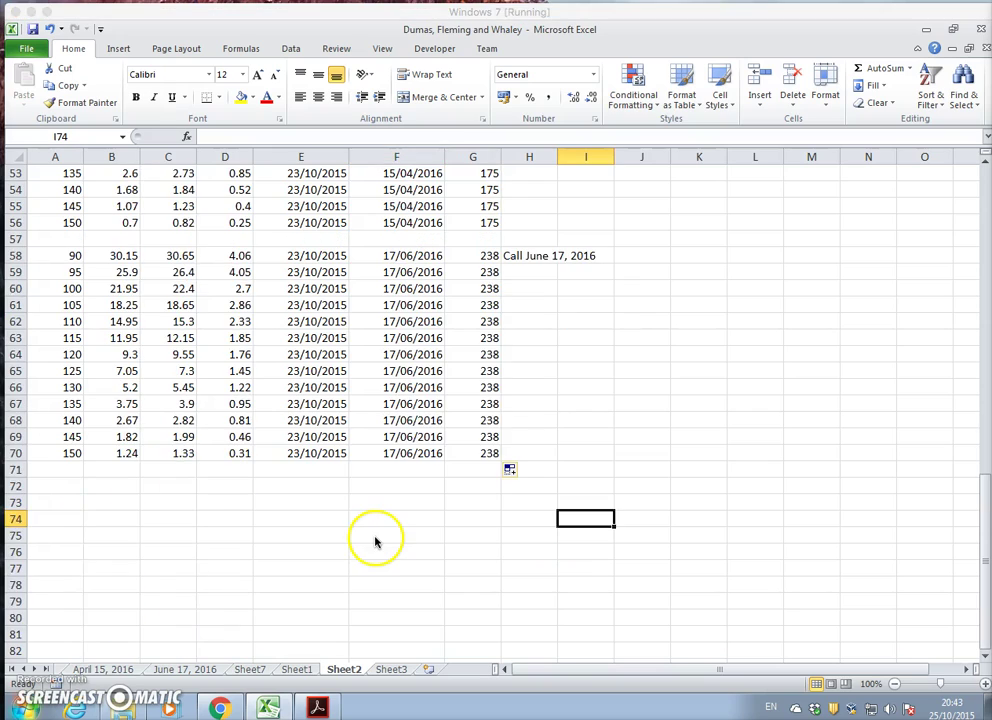
# Step: Delete the Change column D from Sheet2
pyautogui.scroll(-1, 375, 541)
pyautogui.scroll(8, 375, 541)
pyautogui.scroll(10, 375, 541)
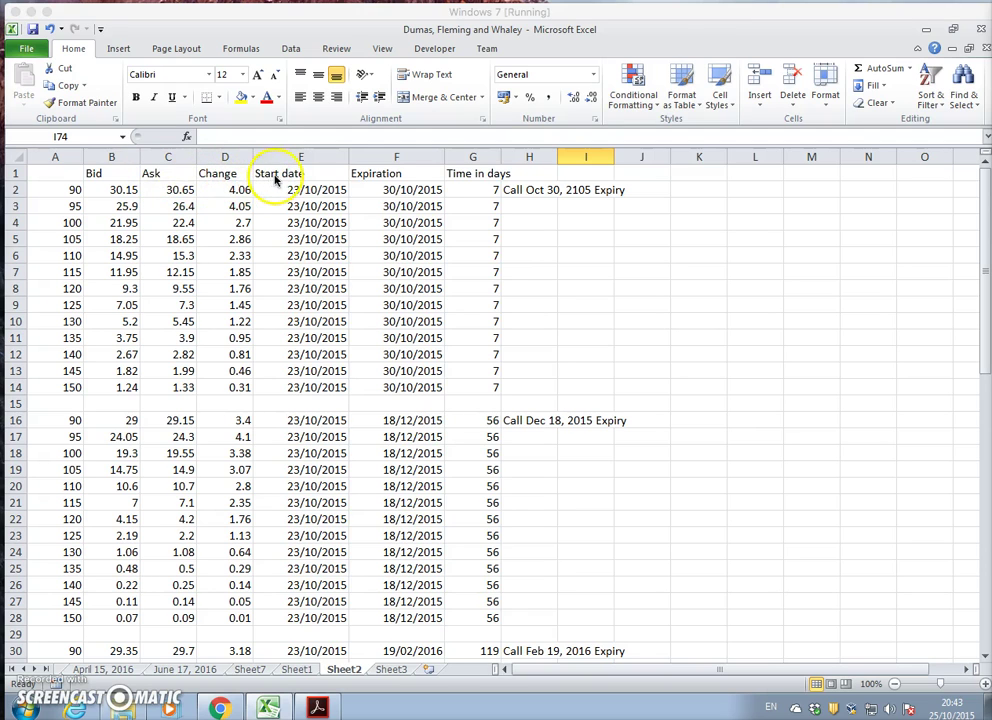
pyautogui.click(228, 157)
pyautogui.rightClick(229, 158)
pyautogui.click(272, 278)
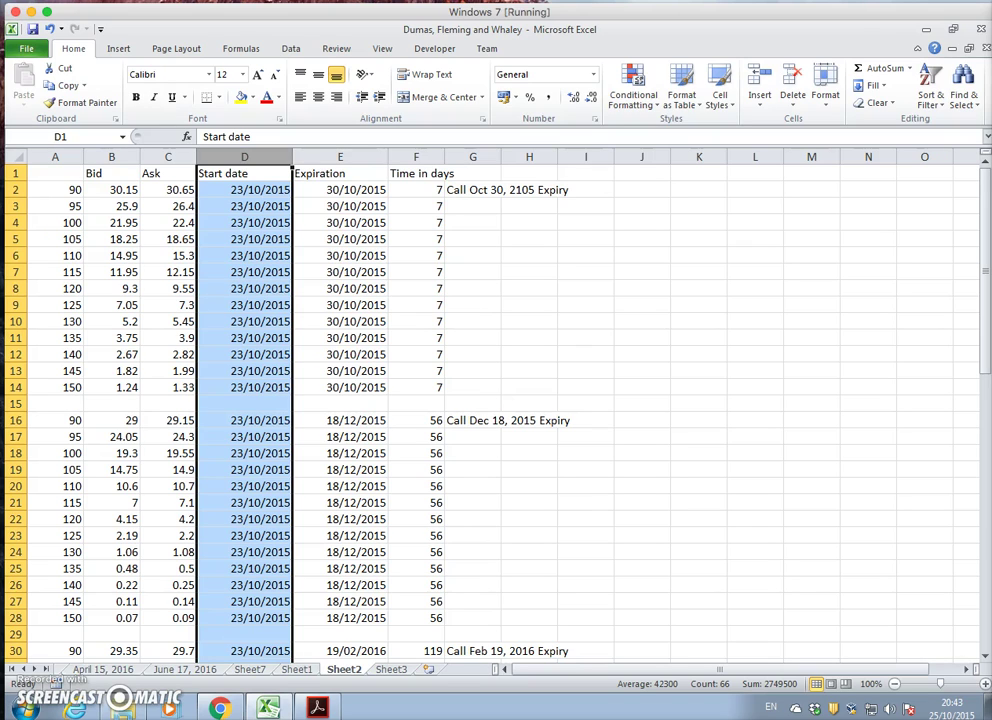
# Step: Enter the header Strike in cell A1
pyautogui.click(25, 173)
pyautogui.write('Stri')
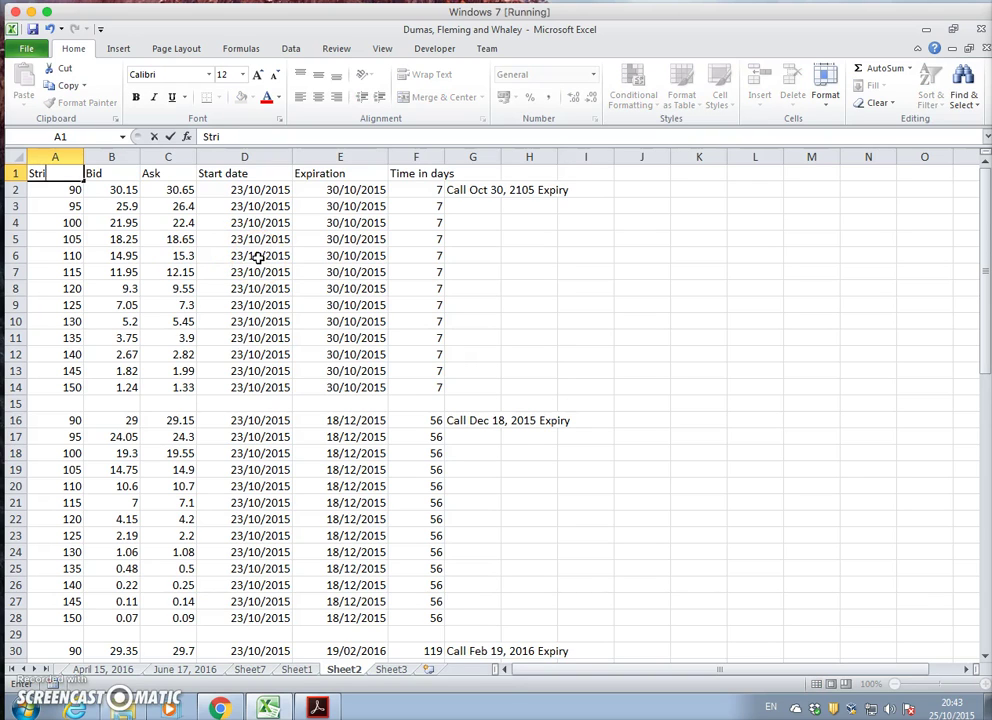
pyautogui.write('ke')
pyautogui.press('Return')
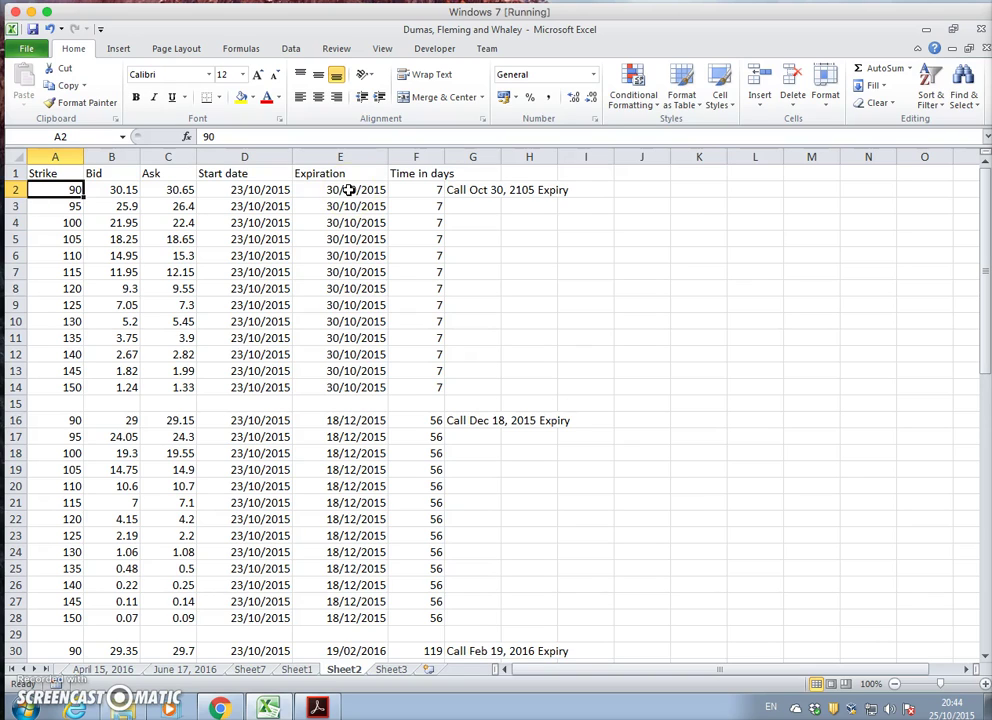
# Step: Examine the Time in days formulas in F2, F16 and F30 and review the day counts for the remaining expiry blocks
pyautogui.doubleClick(420, 189)
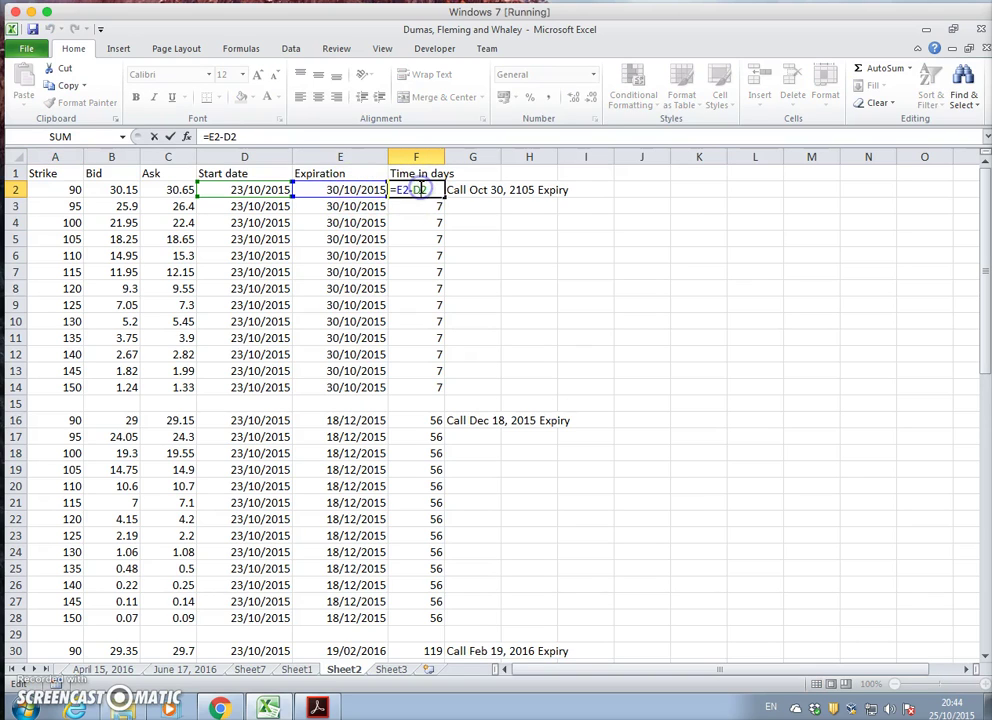
pyautogui.press('Return')
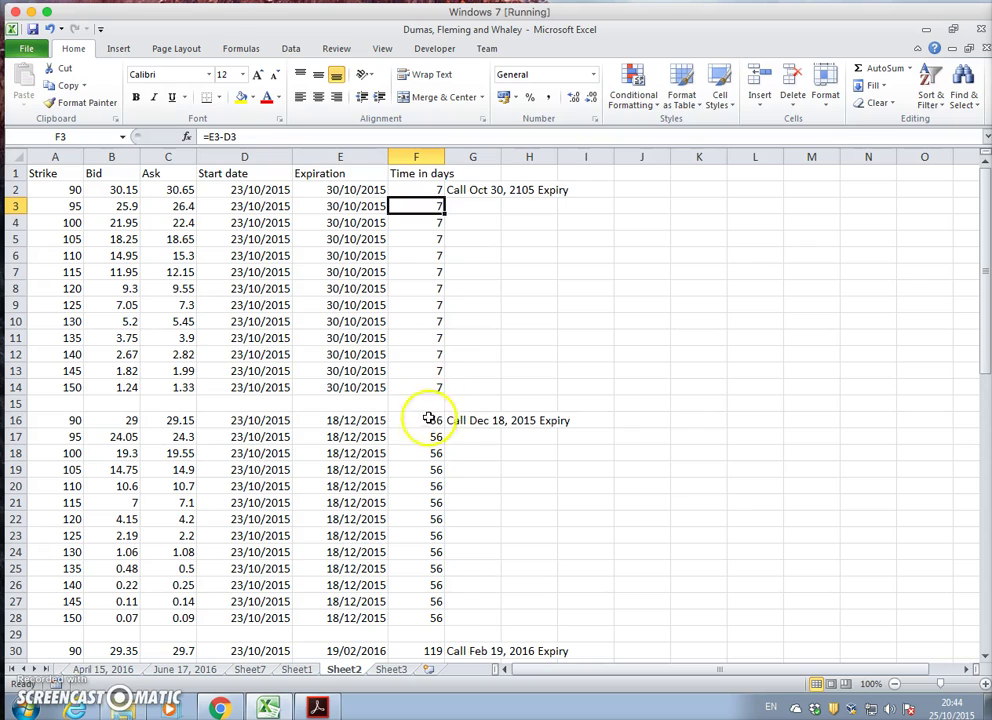
pyautogui.click(410, 421)
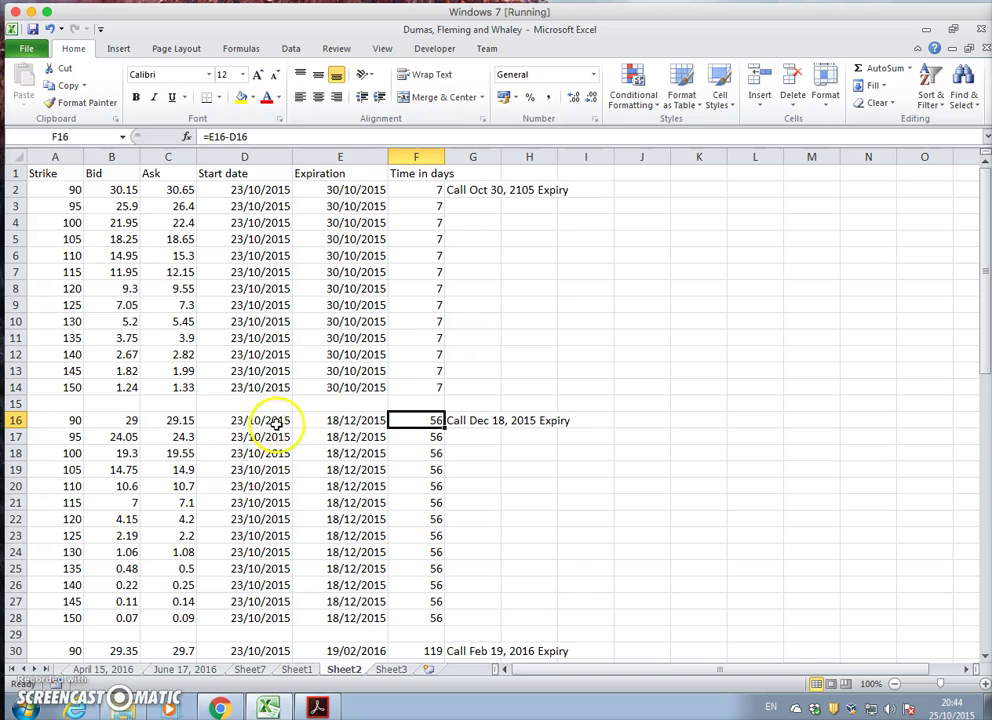
pyautogui.click(434, 421)
pyautogui.scroll(-6, 434, 421)
pyautogui.click(413, 354)
pyautogui.doubleClick(413, 354)
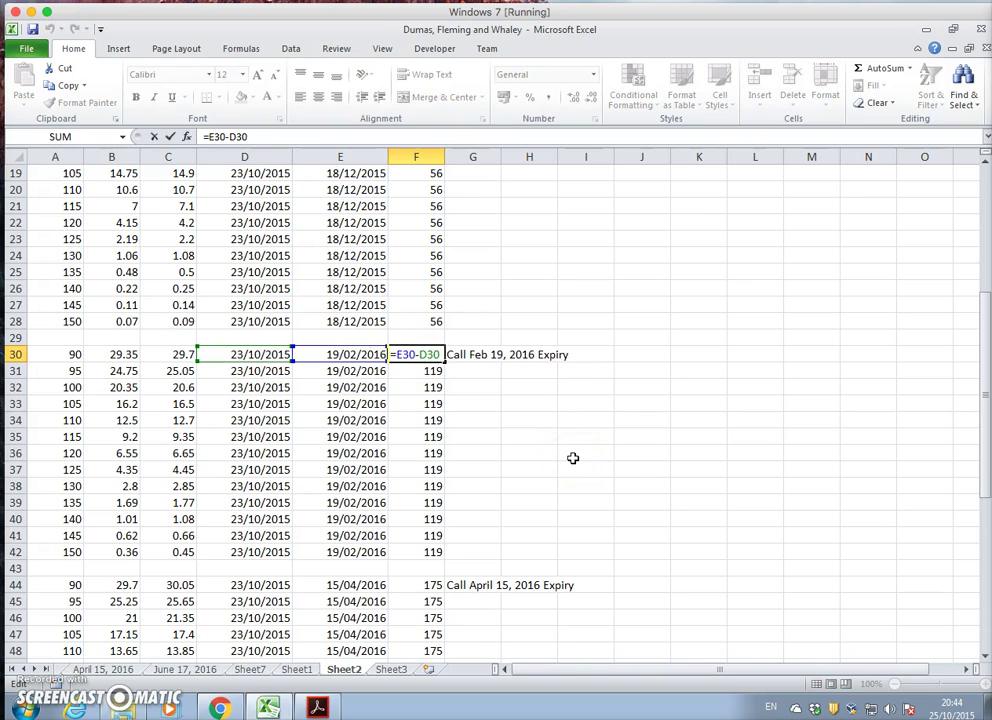
pyautogui.press('Return')
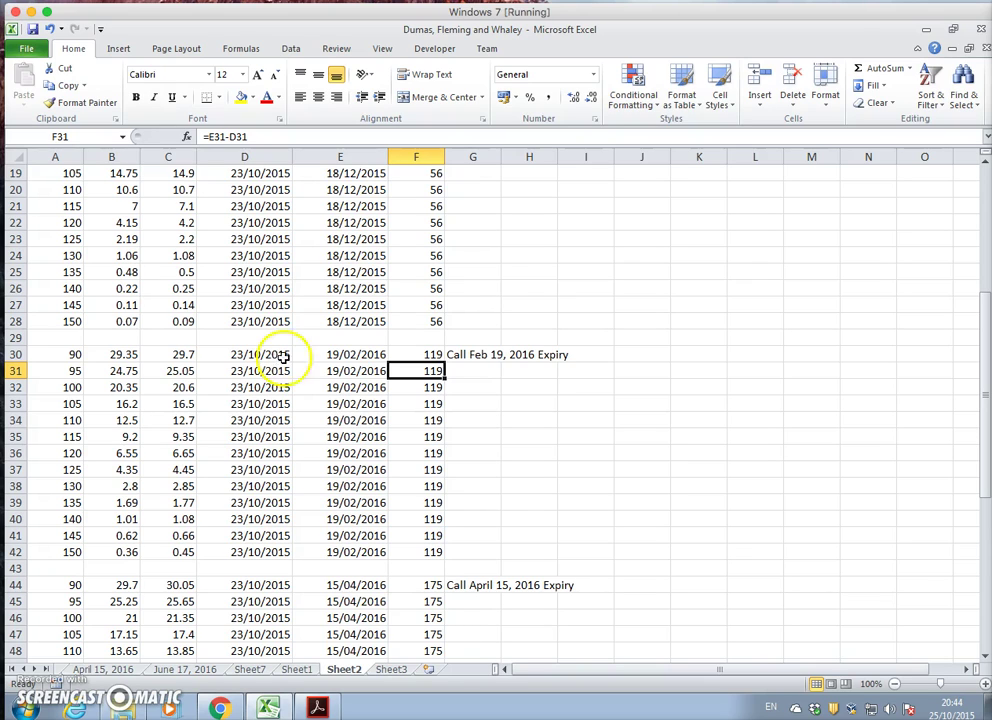
pyautogui.doubleClick(414, 354)
pyautogui.press('Return')
pyautogui.scroll(-9, 543, 427)
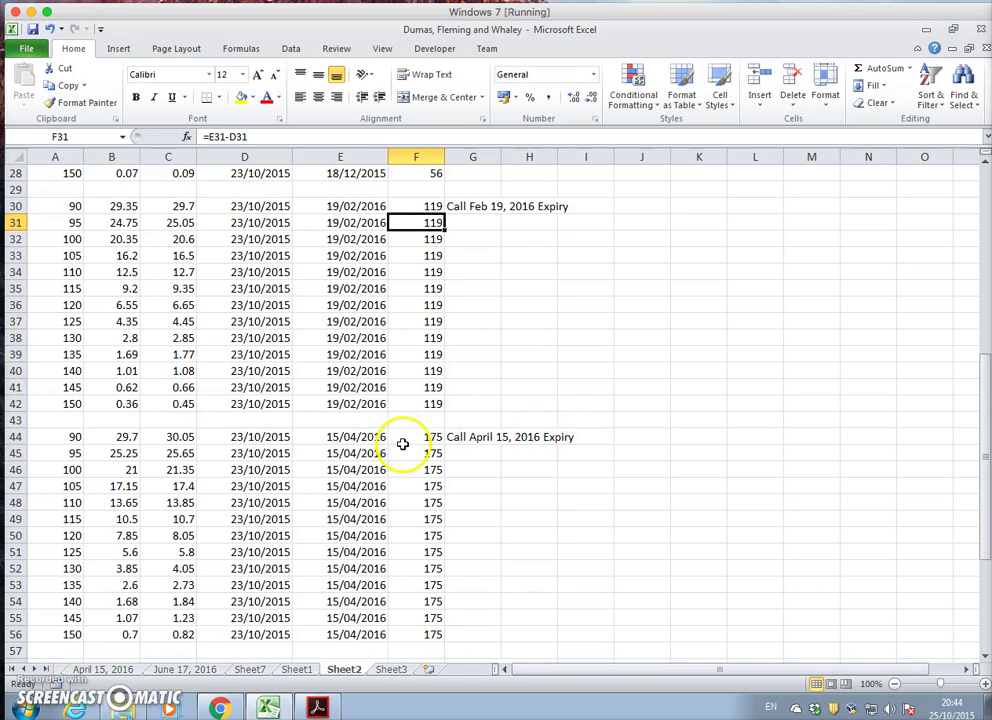
pyautogui.scroll(-1, 402, 443)
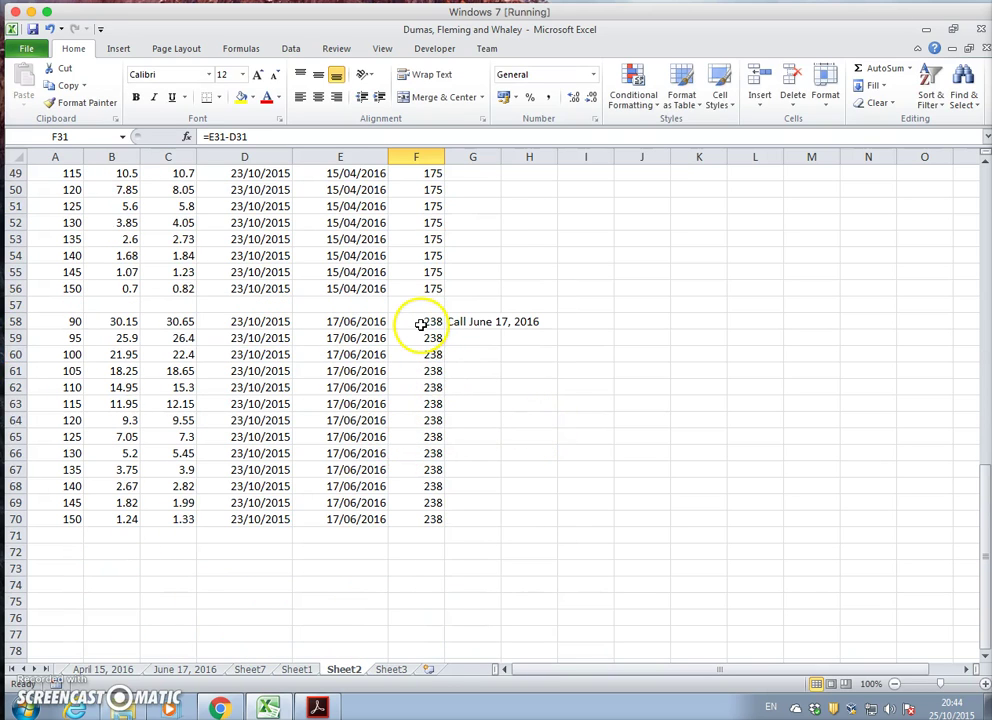
# Step: Copy all of Sheet2 and paste it as values only at A1 of Sheet3
pyautogui.scroll(16, 604, 434)
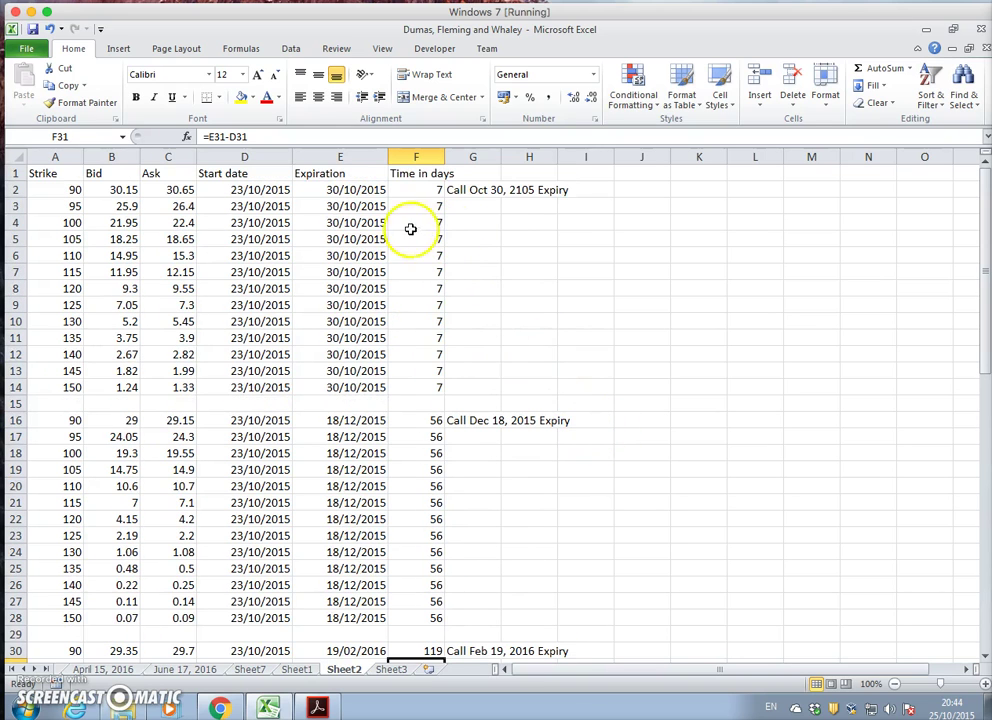
pyautogui.click(8, 157)
pyautogui.click(66, 85)
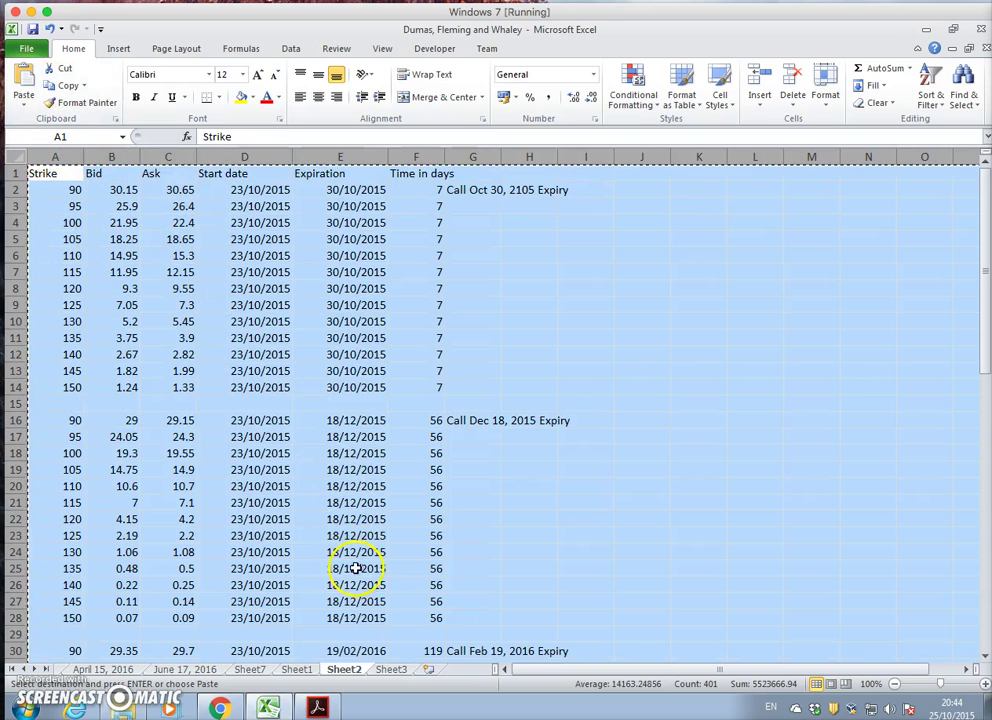
pyautogui.click(391, 669)
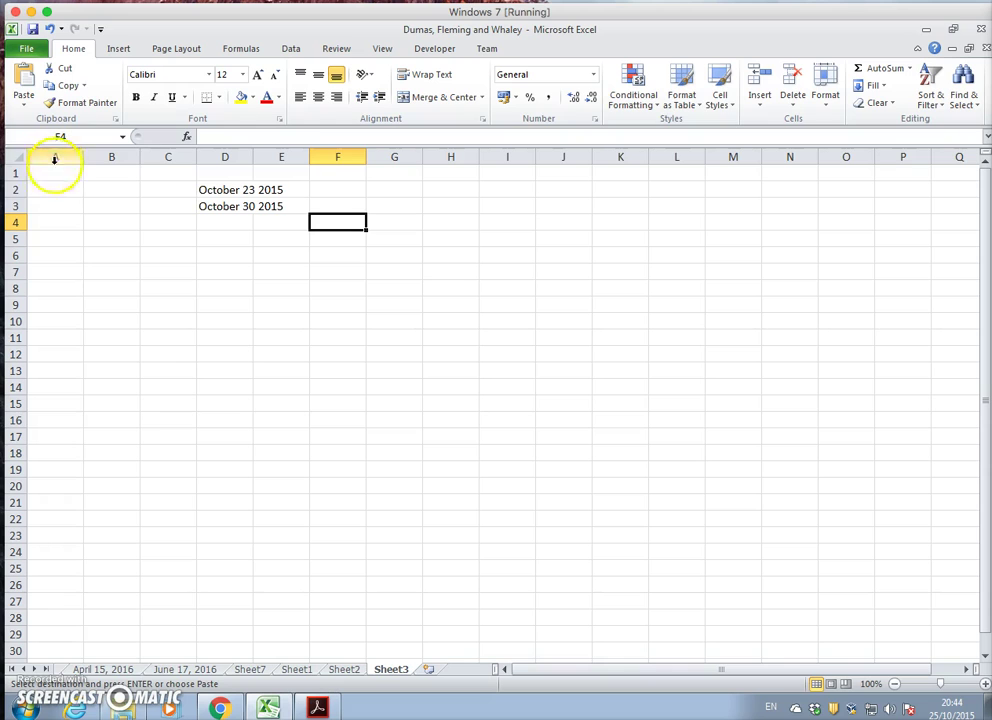
pyautogui.click(42, 175)
pyautogui.click(24, 97)
pyautogui.click(69, 259)
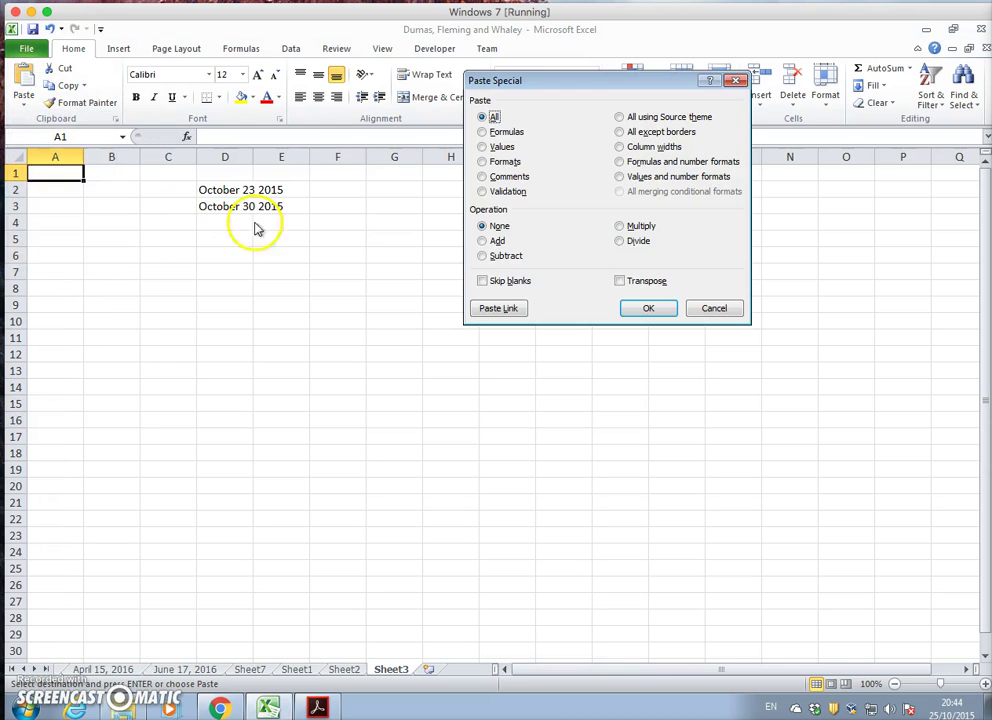
pyautogui.click(498, 149)
pyautogui.click(650, 308)
# Step: Delete the Start date and Expiration columns and the column of expiry labels from Sheet3
pyautogui.moveTo(226, 157); pyautogui.dragTo(272, 157)
pyautogui.rightClick(272, 157)
pyautogui.click(326, 278)
pyautogui.click(393, 285)
pyautogui.click(285, 158)
pyautogui.rightClick(285, 157)
pyautogui.click(330, 281)
pyautogui.click(441, 306)
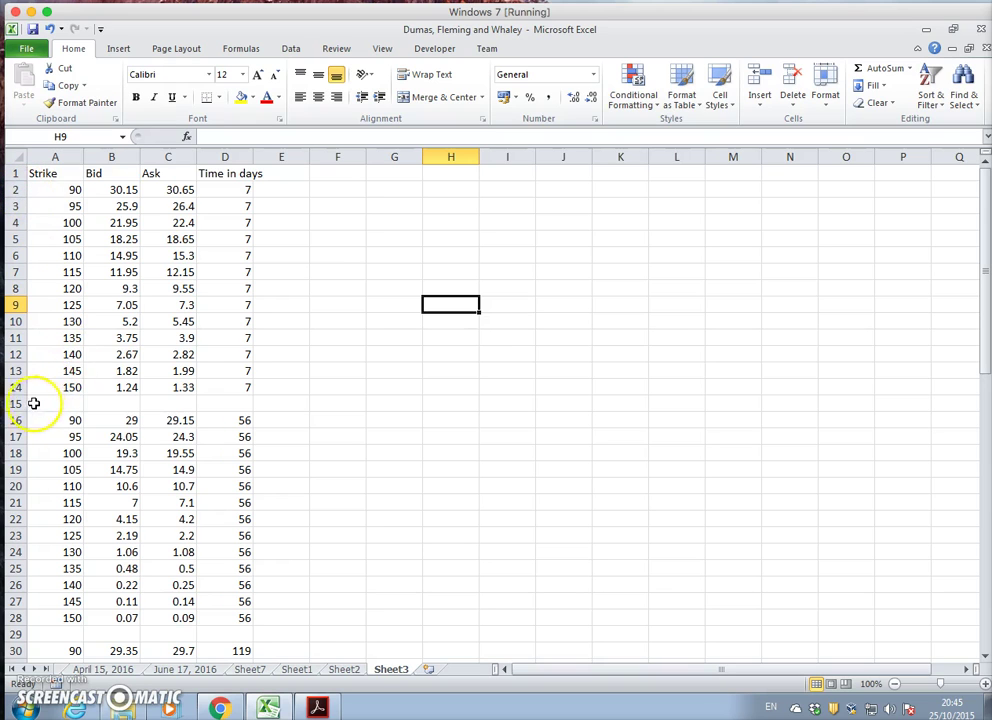
# Step: Delete the blank rows 15, 28, 41 and 54 that separate the expiry blocks in Sheet3
pyautogui.rightClick(17, 403)
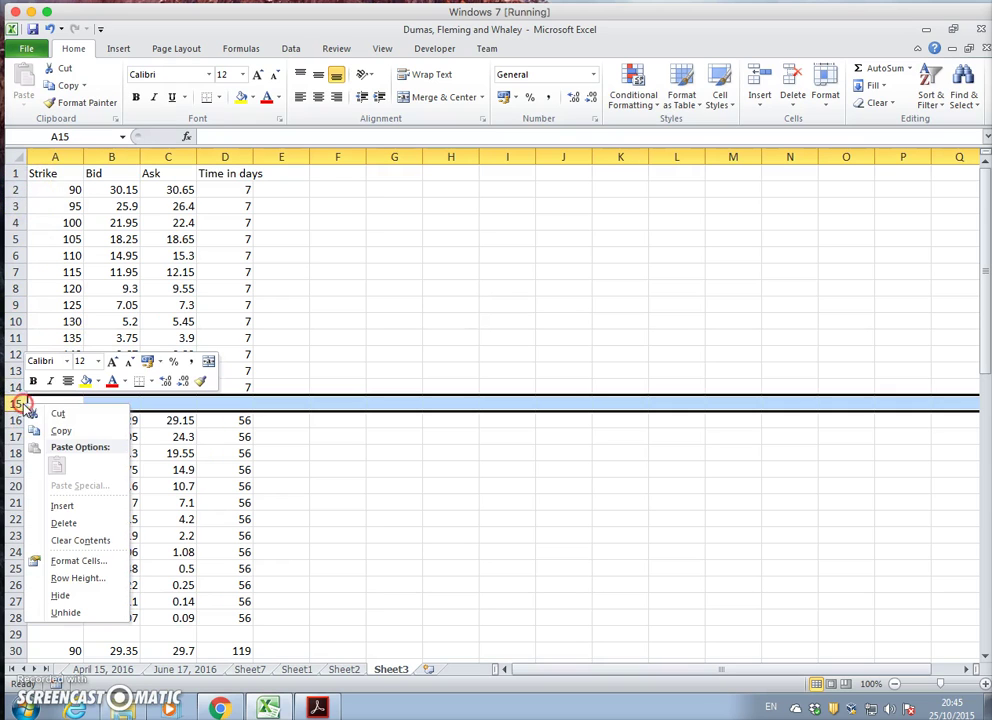
pyautogui.click(72, 521)
pyautogui.scroll(-2, 306, 454)
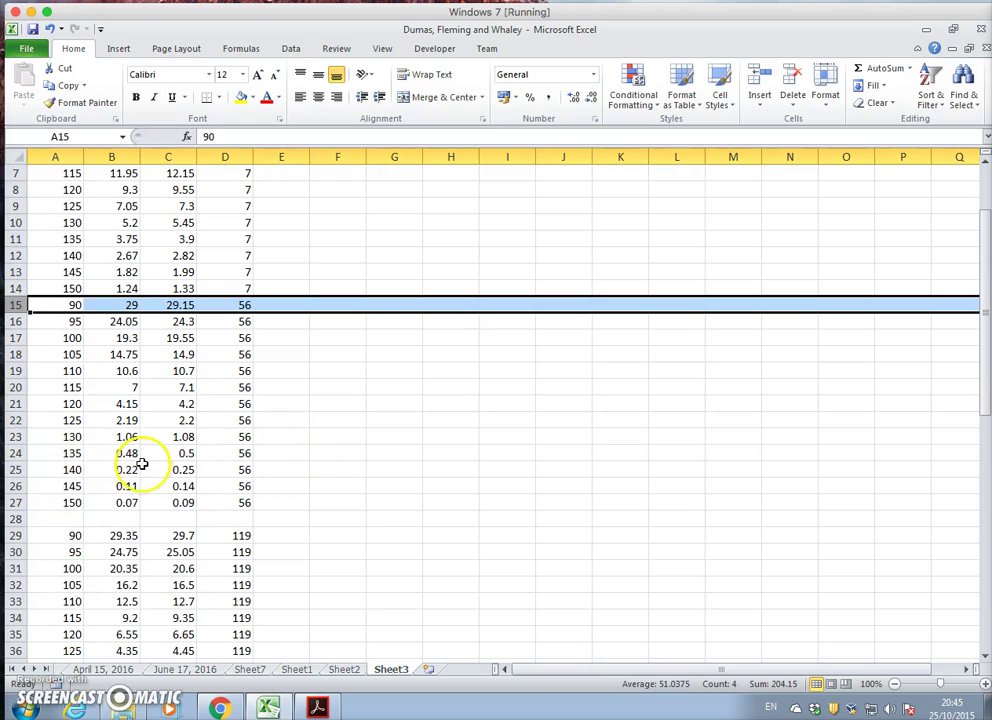
pyautogui.click(16, 518)
pyautogui.rightClick(16, 518)
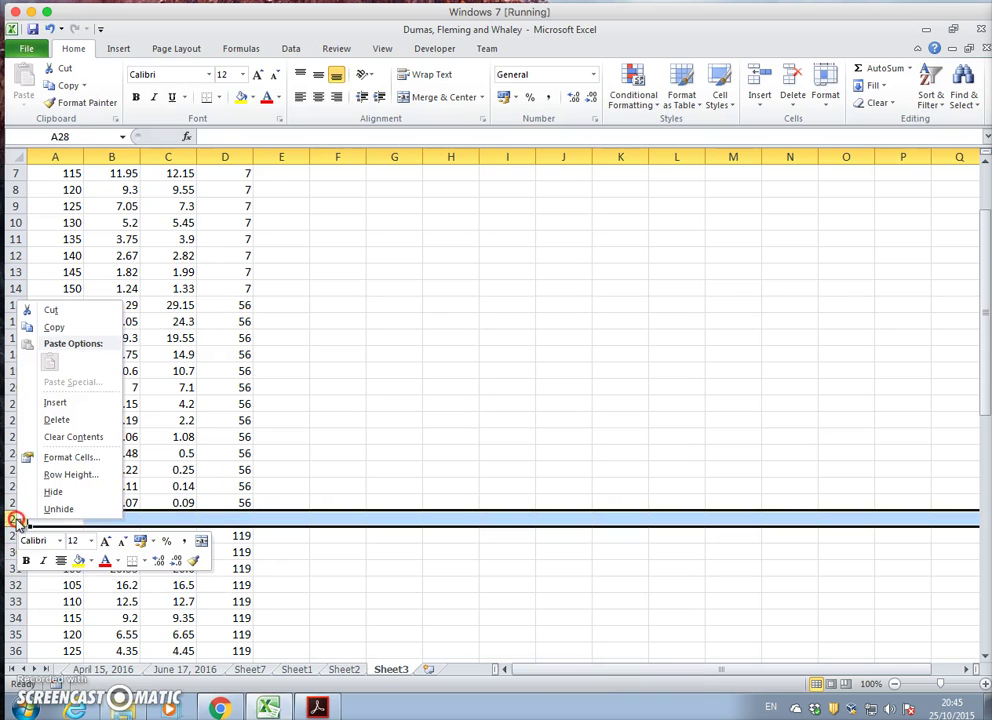
pyautogui.click(56, 419)
pyautogui.scroll(-7, 283, 485)
pyautogui.click(14, 387)
pyautogui.rightClick(14, 387)
pyautogui.click(50, 505)
pyautogui.scroll(-2, 226, 497)
pyautogui.scroll(-2, 226, 497)
pyautogui.click(17, 403)
pyautogui.rightClick(17, 403)
pyautogui.click(50, 523)
pyautogui.click(344, 456)
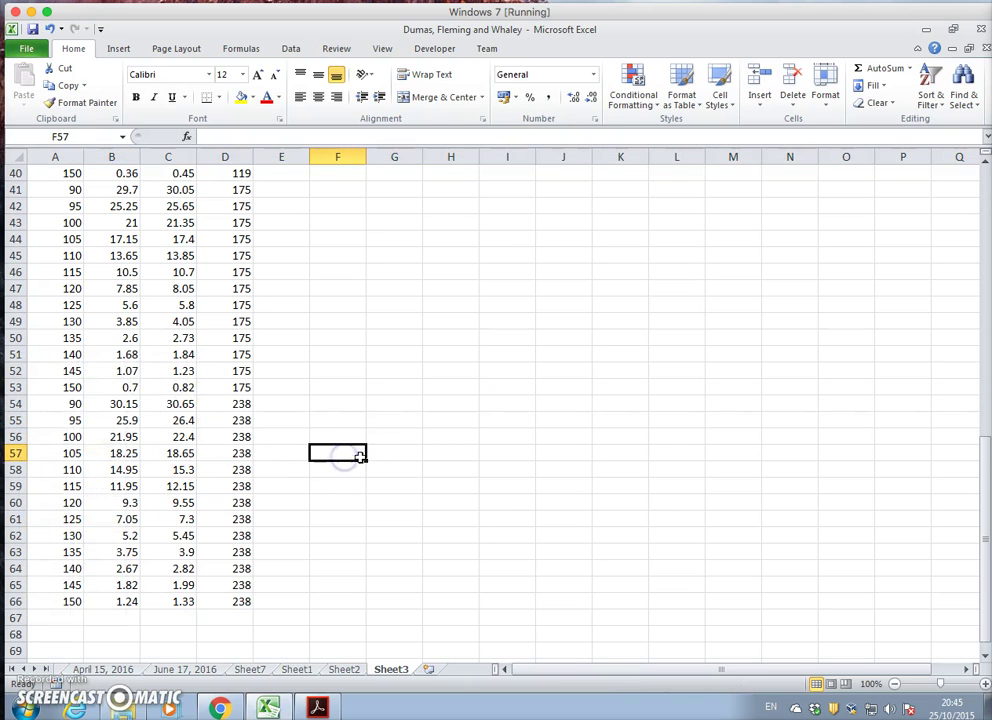
pyautogui.scroll(13, 360, 463)
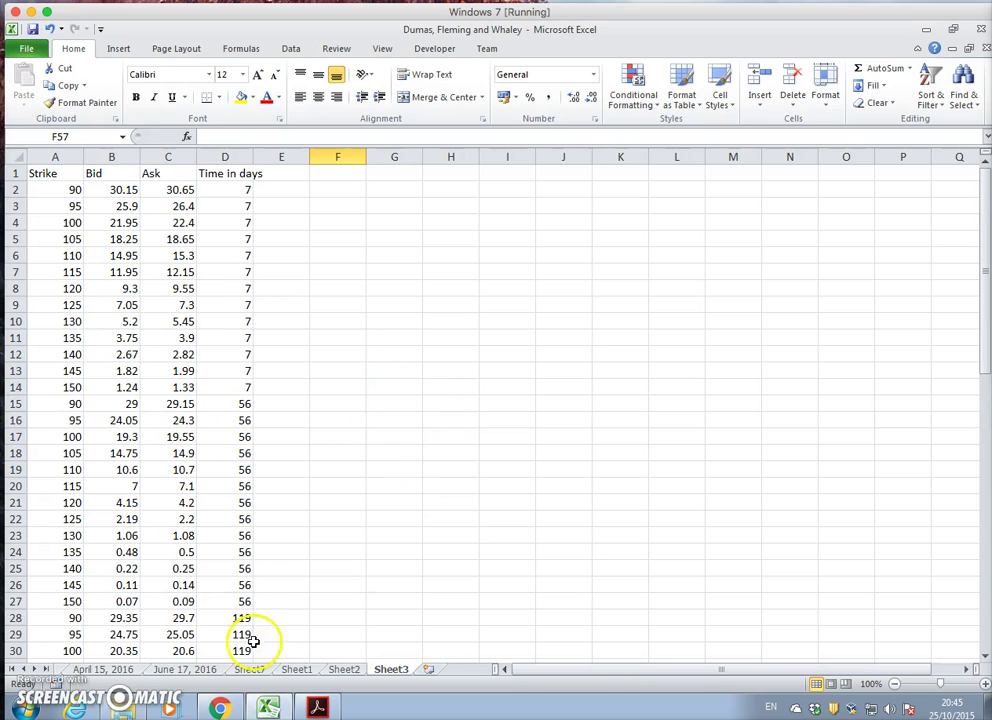
pyautogui.click(283, 505)
# Step: Insert a new column before Strike in Sheet3 and enter the header S in A1
pyautogui.click(61, 156)
pyautogui.rightClick(61, 156)
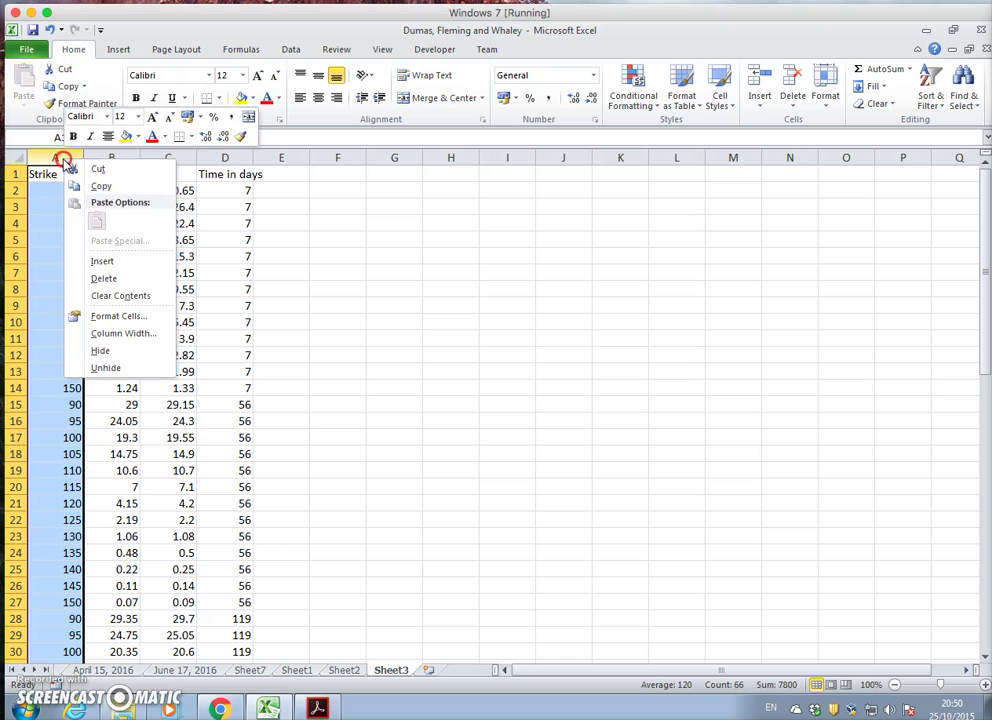
pyautogui.click(112, 261)
pyautogui.click(57, 177)
pyautogui.write('S')
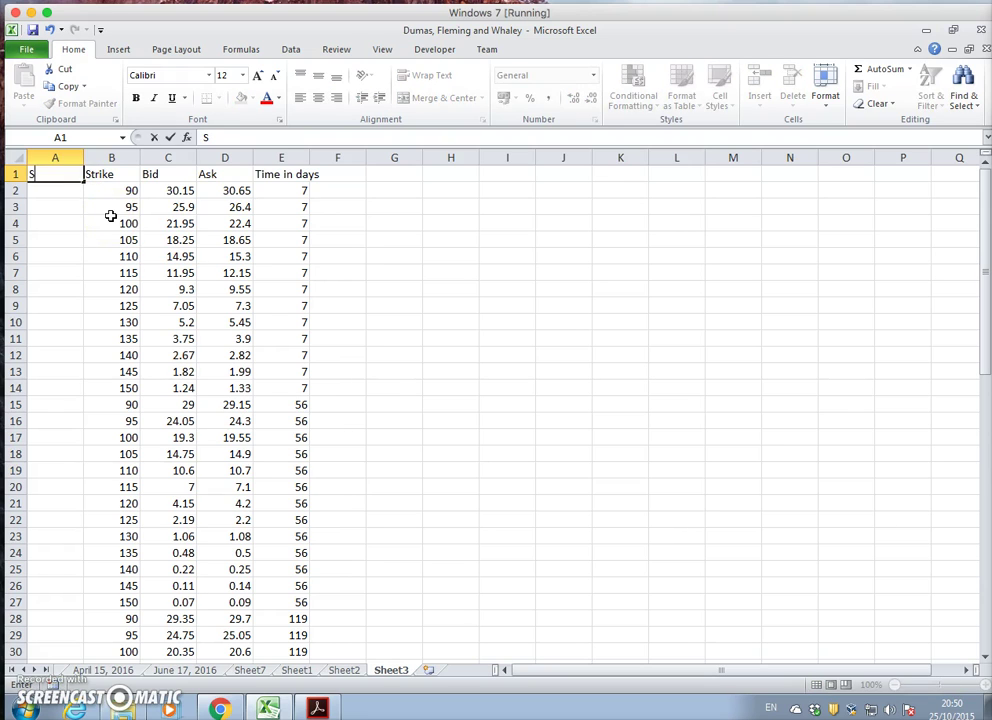
pyautogui.press('Return')
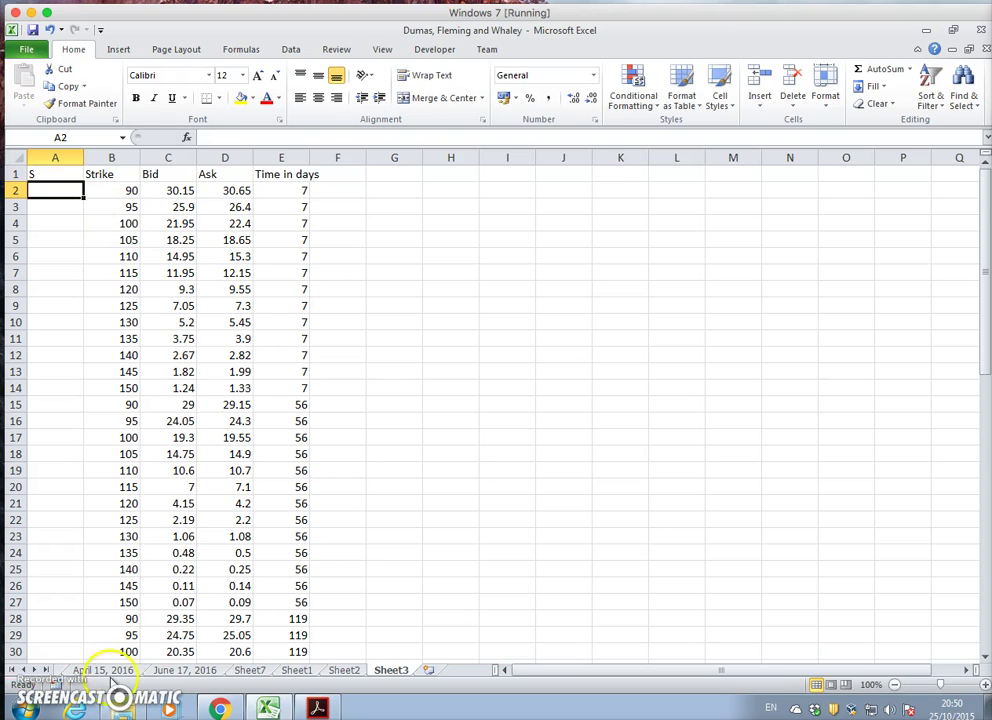
# Step: Copy the stock price 119.08 from E1 of the Oct 30 2015 sheet into A2 of Sheet3
pyautogui.click(12, 669)
pyautogui.click(91, 670)
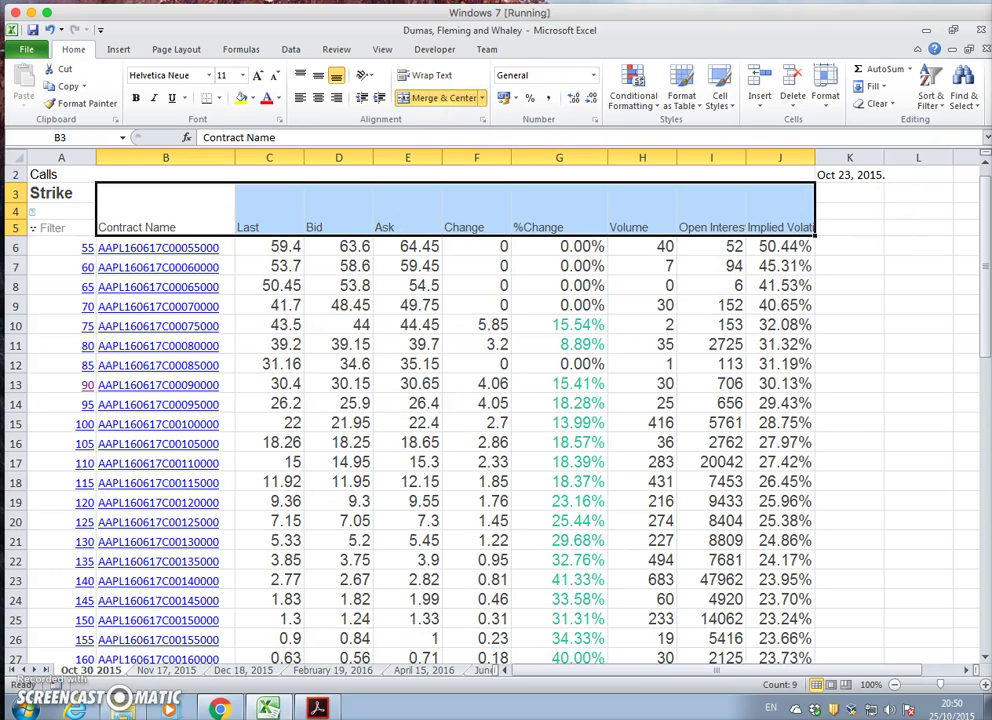
pyautogui.scroll(1, 421, 261)
pyautogui.click(398, 157)
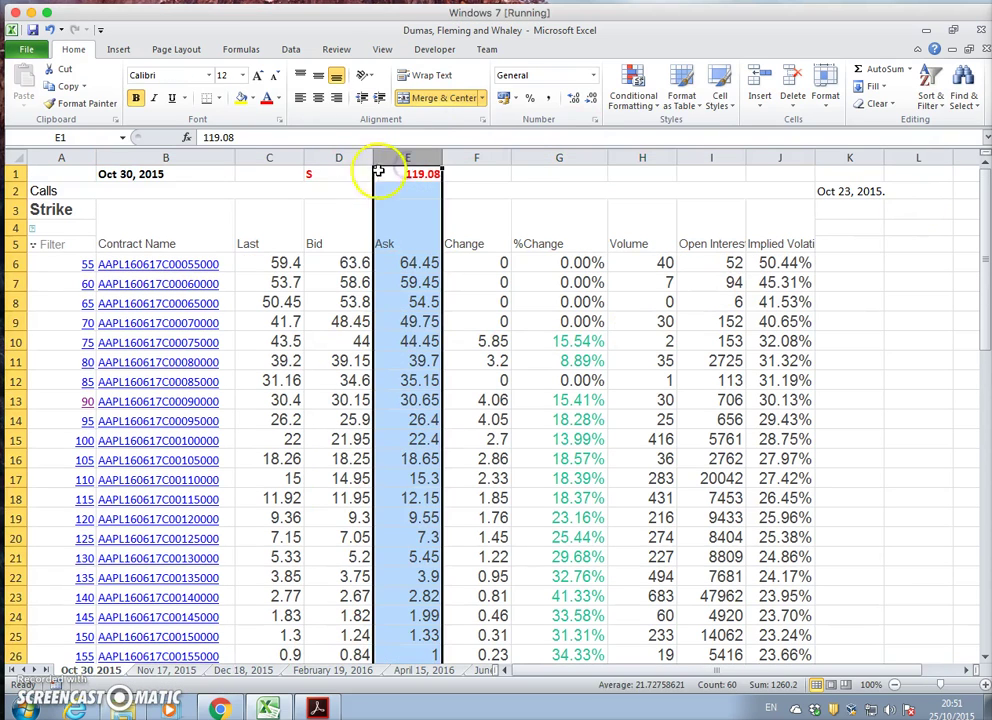
pyautogui.click(403, 172)
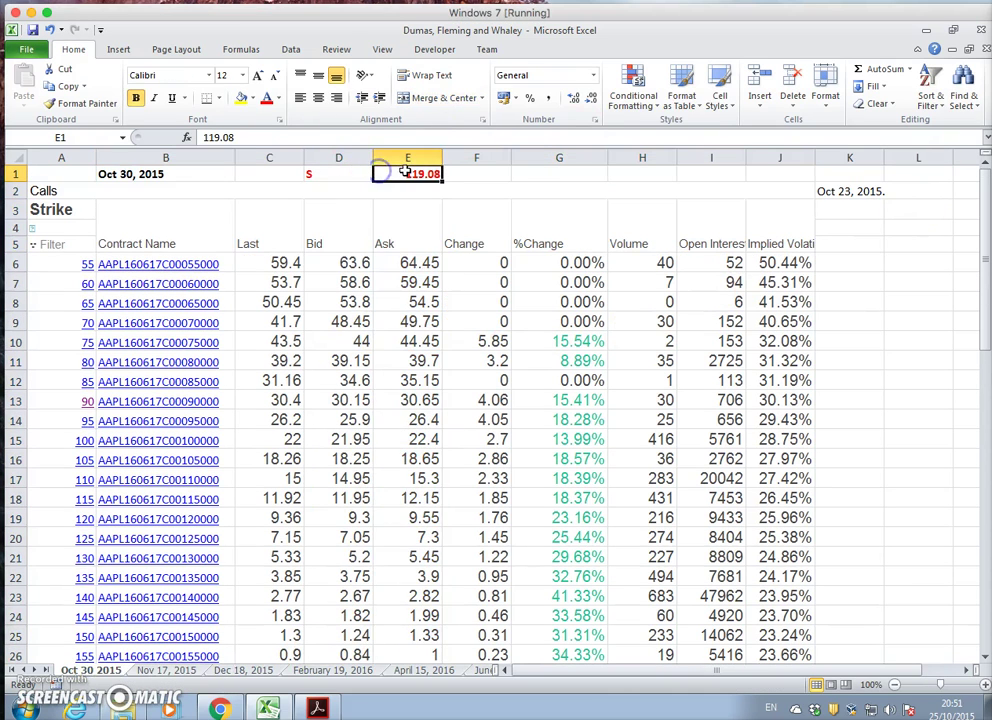
pyautogui.click(60, 88)
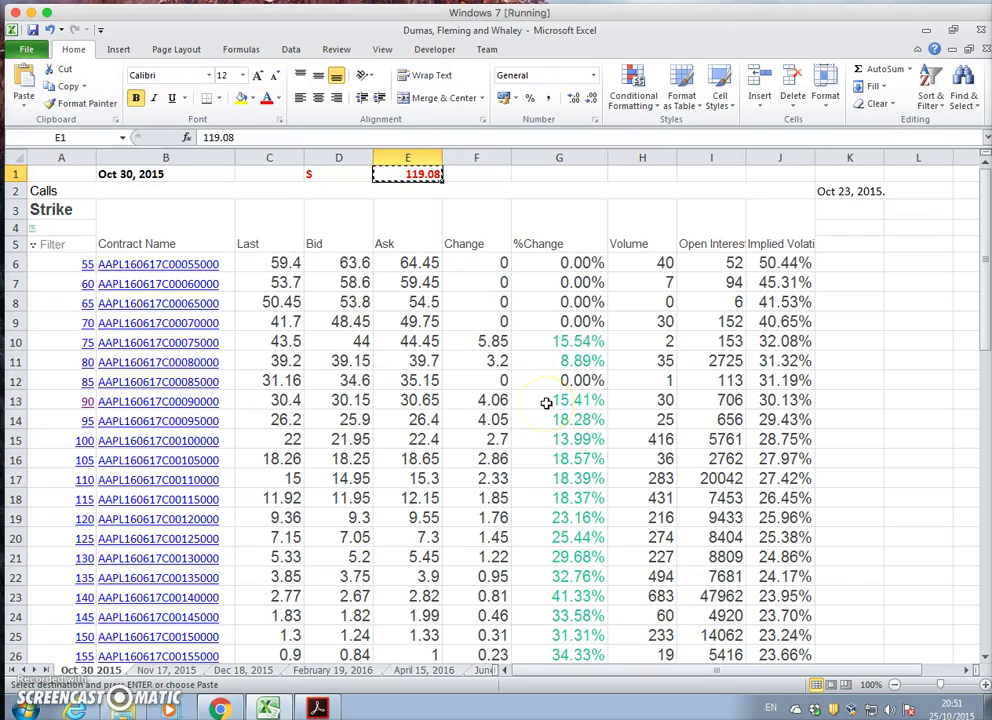
pyautogui.click(485, 671)
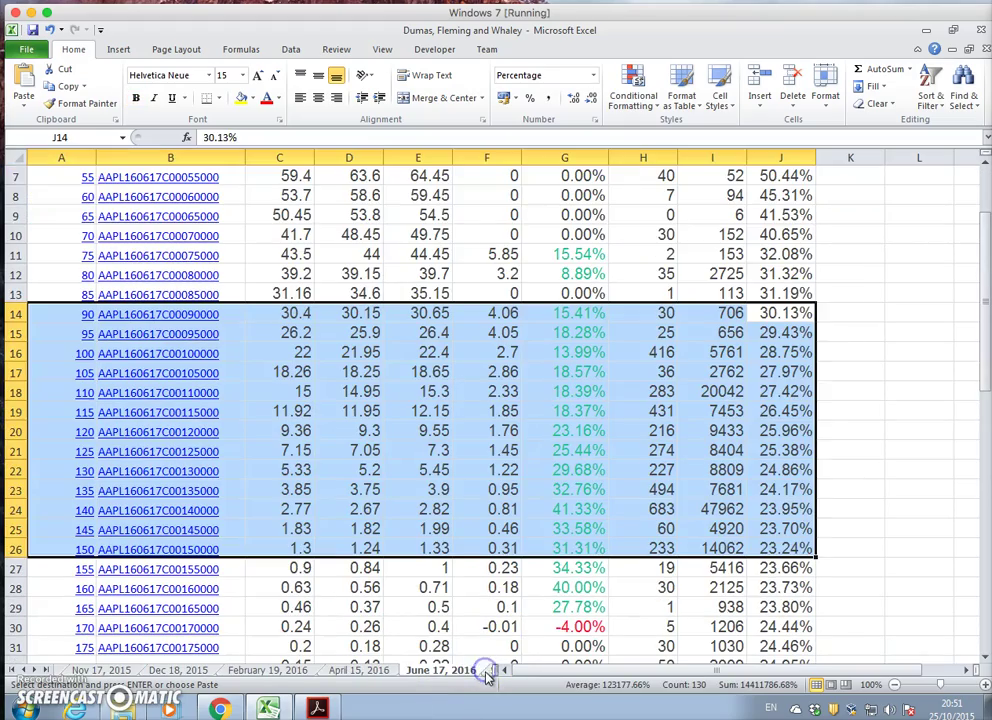
pyautogui.hotkey('ctrl', 'pagedown')
pyautogui.hotkey('ctrl', 'pagedown')
pyautogui.hotkey('ctrl', 'pagedown')
pyautogui.hotkey('ctrl', 'pagedown')
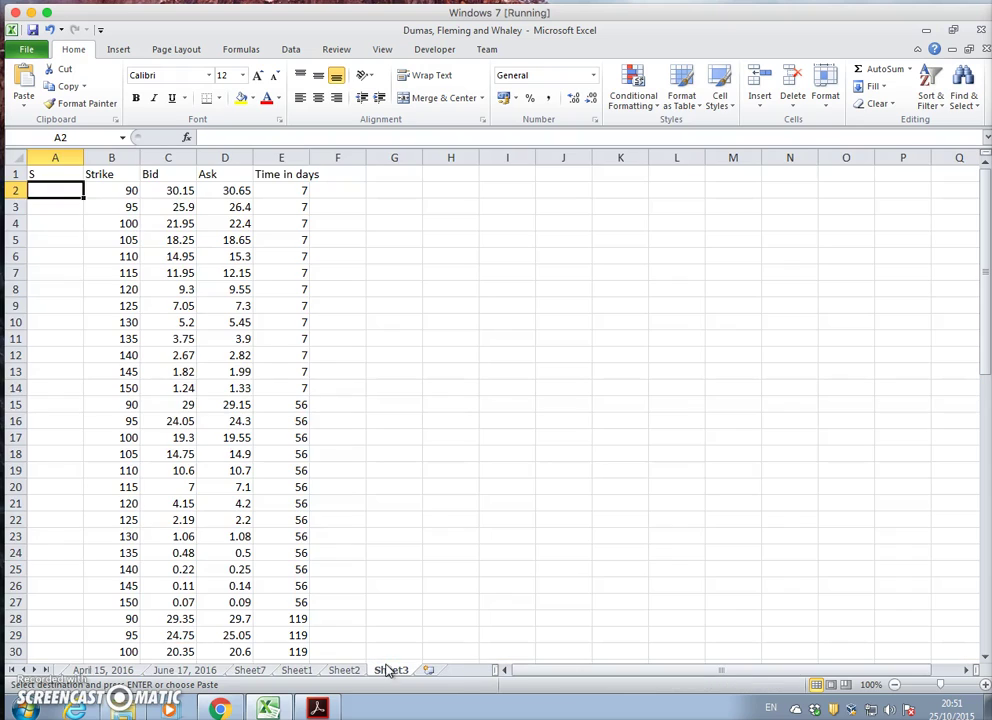
pyautogui.click(24, 82)
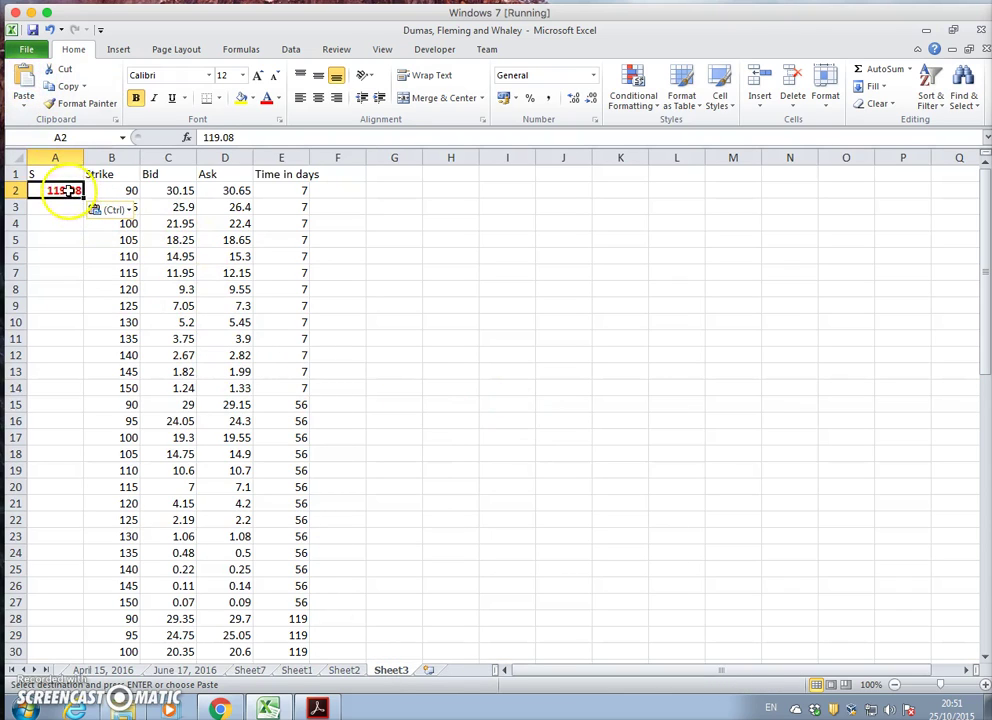
# Step: Repeat the stock price 119.08 down column A for all option rows of Sheet3
pyautogui.click(60, 205)
pyautogui.click(24, 82)
pyautogui.moveTo(58, 189); pyautogui.dragTo(87, 641)
pyautogui.click(458, 549)
pyautogui.scroll(-6, 474, 551)
pyautogui.scroll(5, 470, 552)
pyautogui.scroll(3, 463, 563)
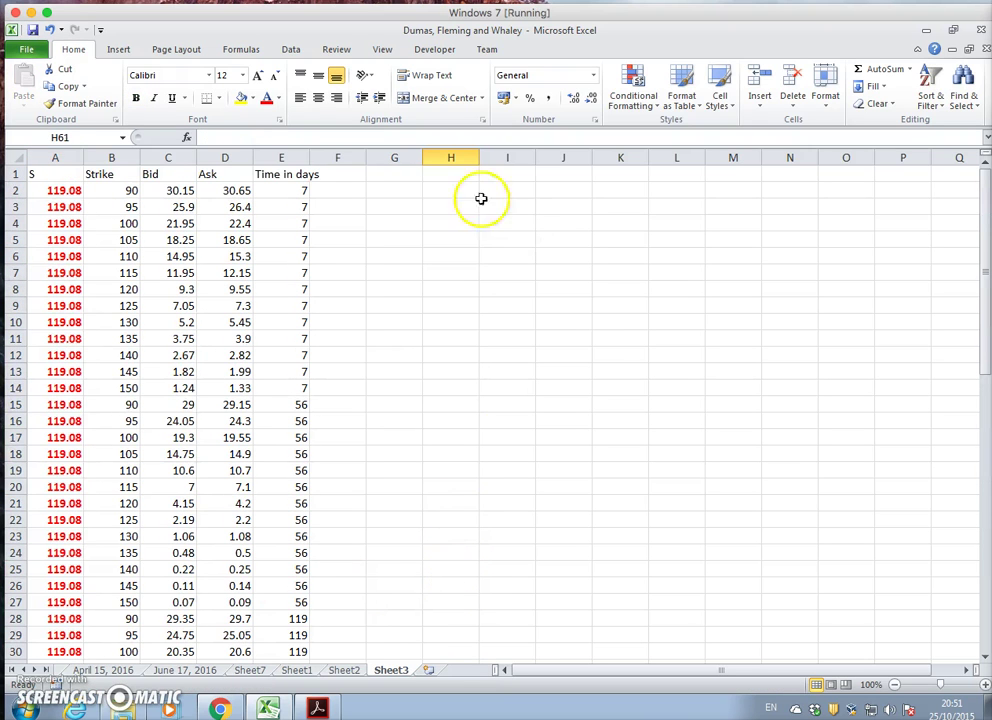
# Step: Widen the Time in days column to fit its header and enter the header IV in F1
pyautogui.click(281, 157)
pyautogui.moveTo(310, 158); pyautogui.dragTo(331, 158)
pyautogui.click(345, 172)
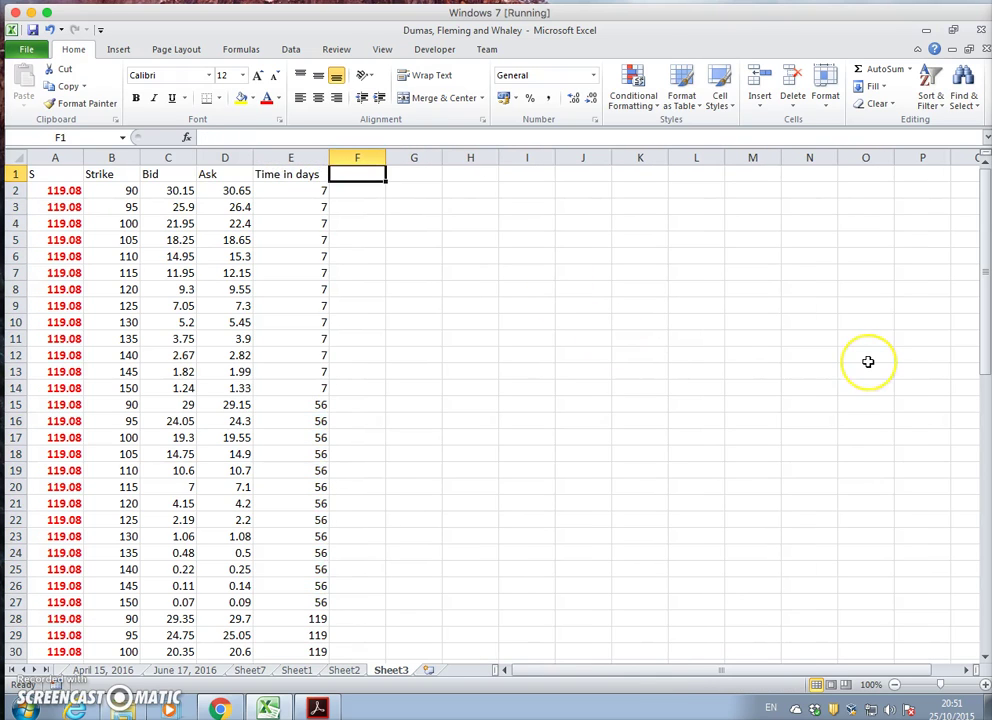
pyautogui.write('IV')
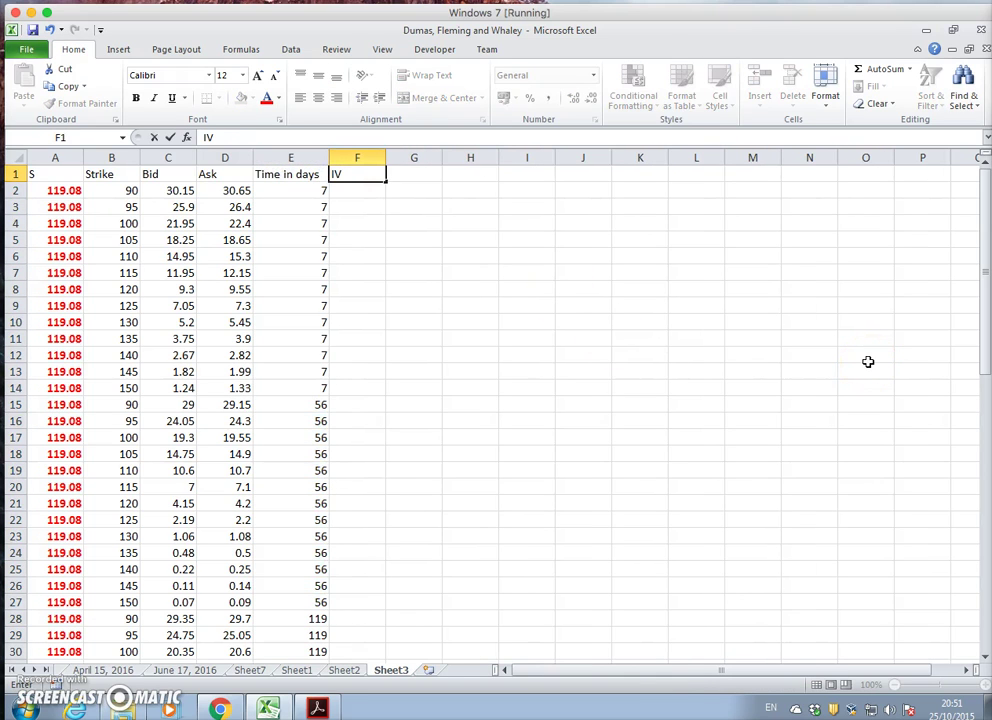
pyautogui.press('Return')
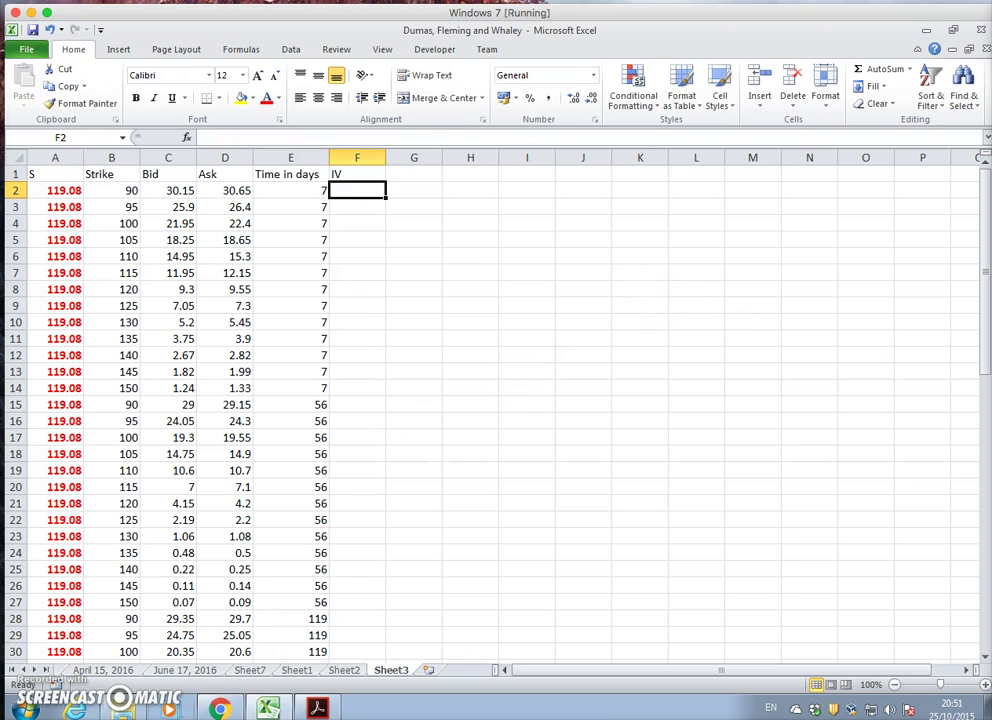
# Step: Switch to Chrome, open the video Implied Volatility estimated using Excel VBA from the Bisection Technique playlist on YouTube, and pause it
pyautogui.click(219, 709)
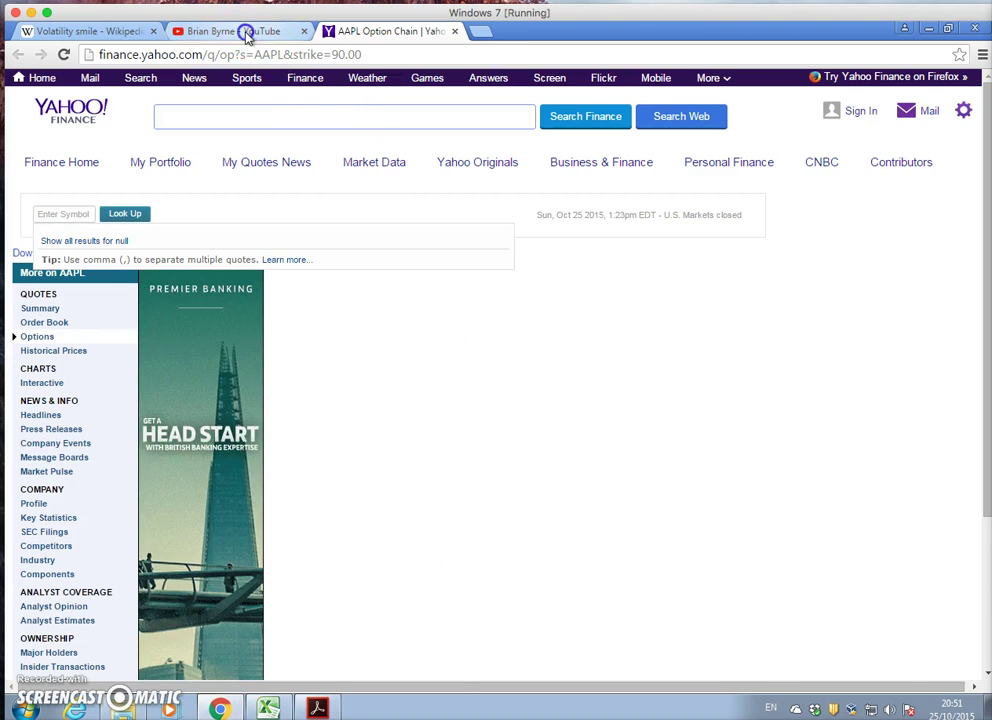
pyautogui.click(241, 33)
pyautogui.click(384, 336)
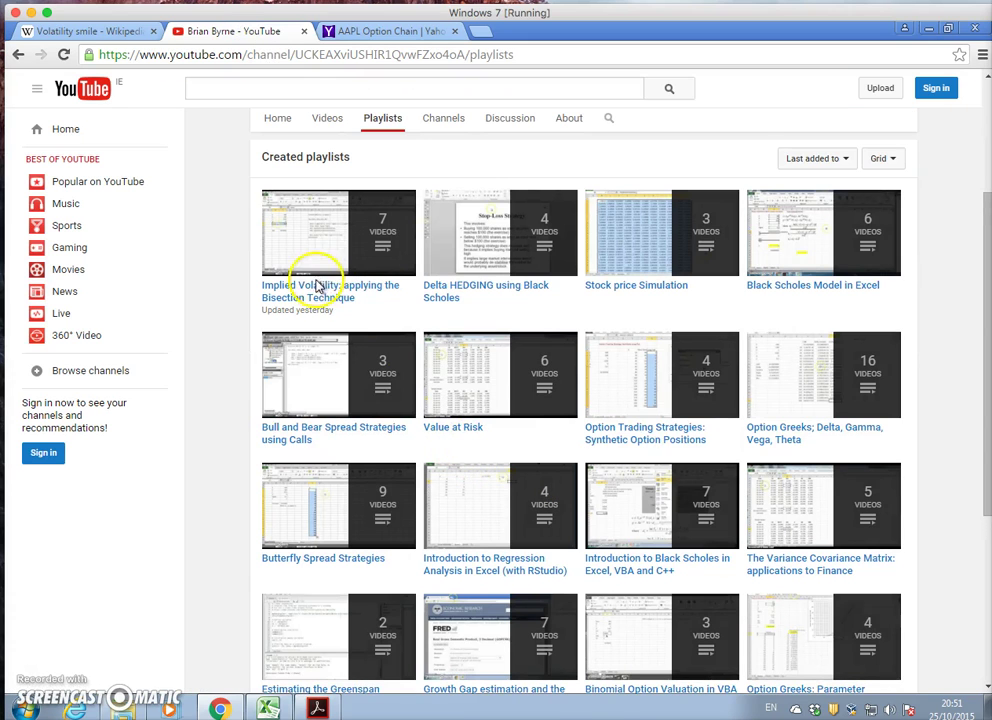
pyautogui.click(328, 289)
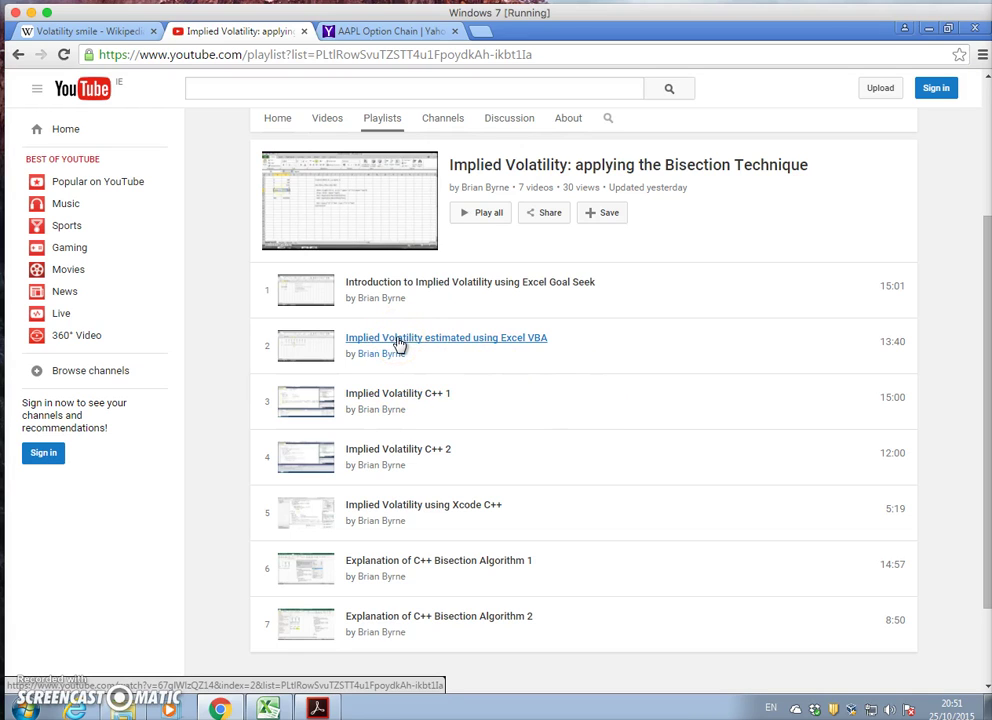
pyautogui.click(399, 343)
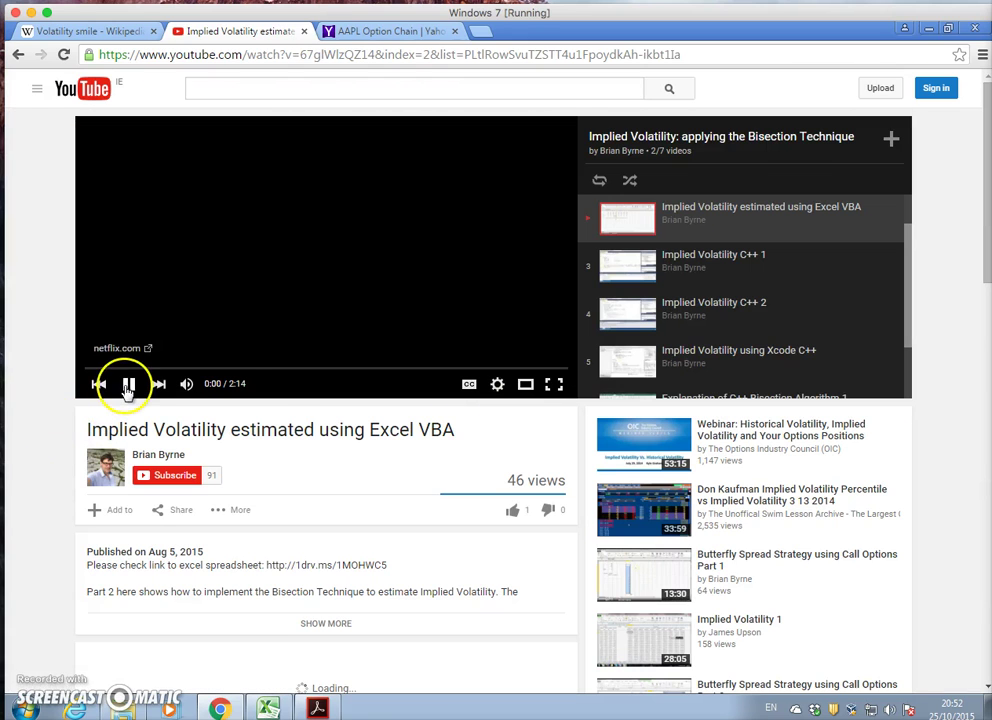
pyautogui.click(130, 385)
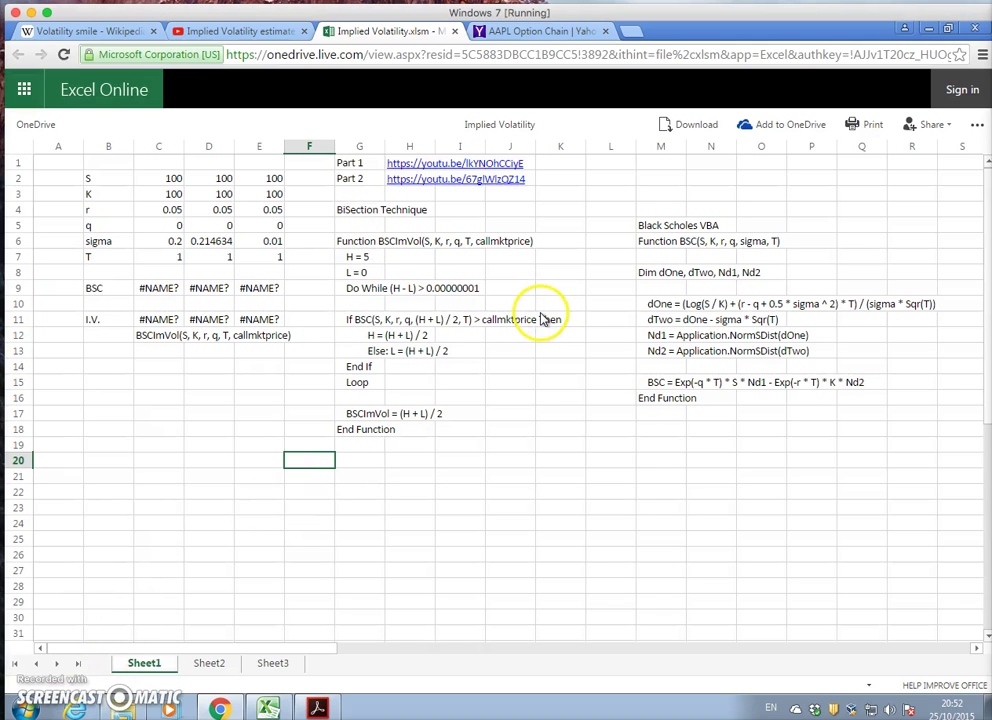
# Step: Download the Implied Volatility workbook from Excel Online, open it in Excel, and enable editing and its macro content
pyautogui.click(692, 128)
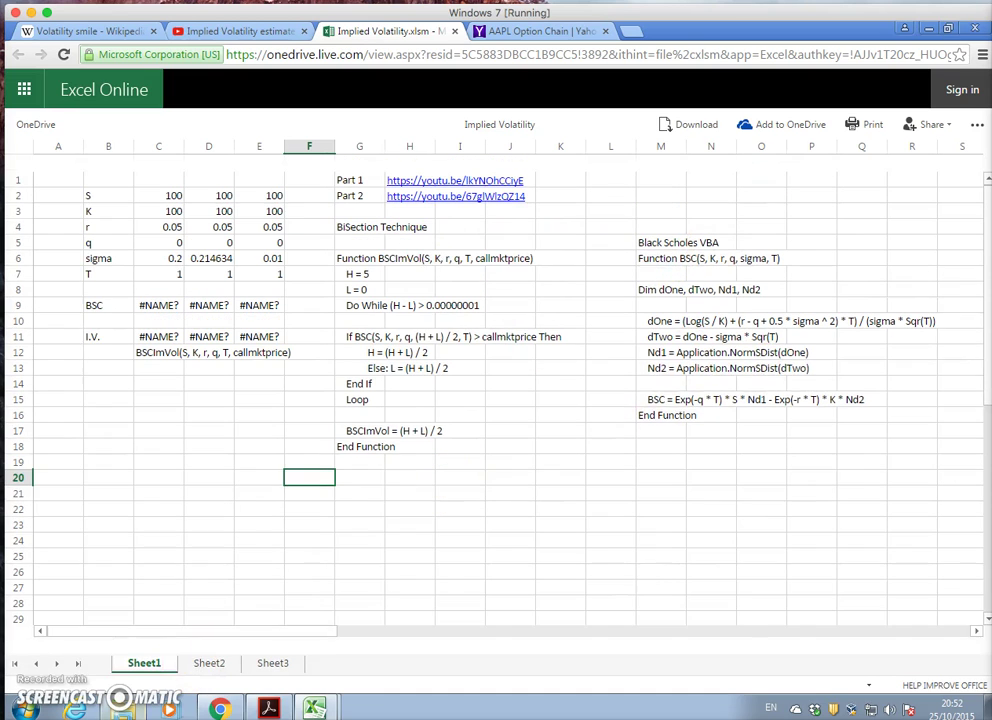
pyautogui.moveTo(314, 708)
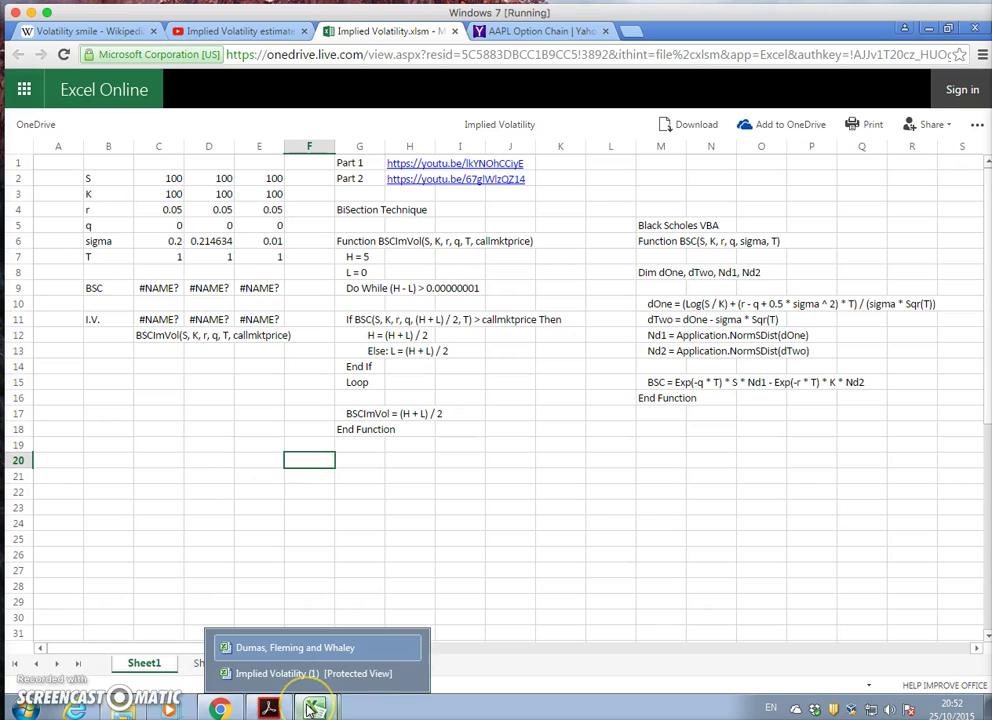
pyautogui.click(303, 676)
pyautogui.click(512, 74)
pyautogui.click(281, 141)
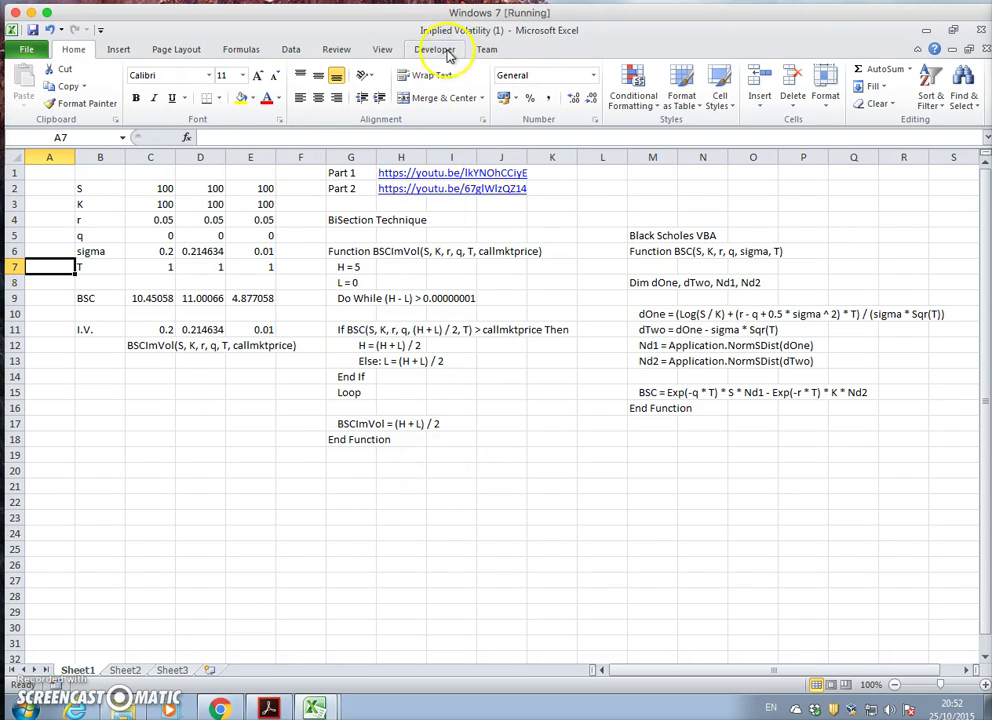
# Step: Open the Visual Basic editor and copy the BSC and BSCImVol functions from the Implied Volatility workbook's Module1
pyautogui.click(447, 55)
pyautogui.click(25, 86)
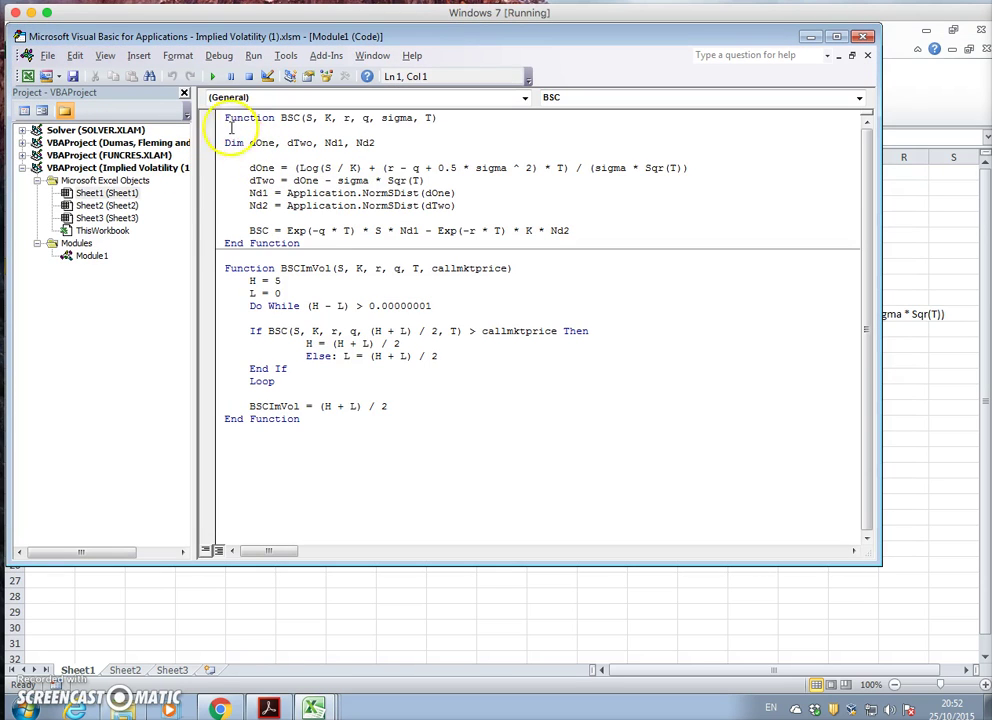
pyautogui.moveTo(226, 120); pyautogui.dragTo(313, 423)
pyautogui.click(313, 423)
pyautogui.rightClick(326, 416)
pyautogui.click(427, 392)
pyautogui.moveTo(327, 424); pyautogui.dragTo(219, 115)
pyautogui.rightClick(233, 119)
pyautogui.click(270, 146)
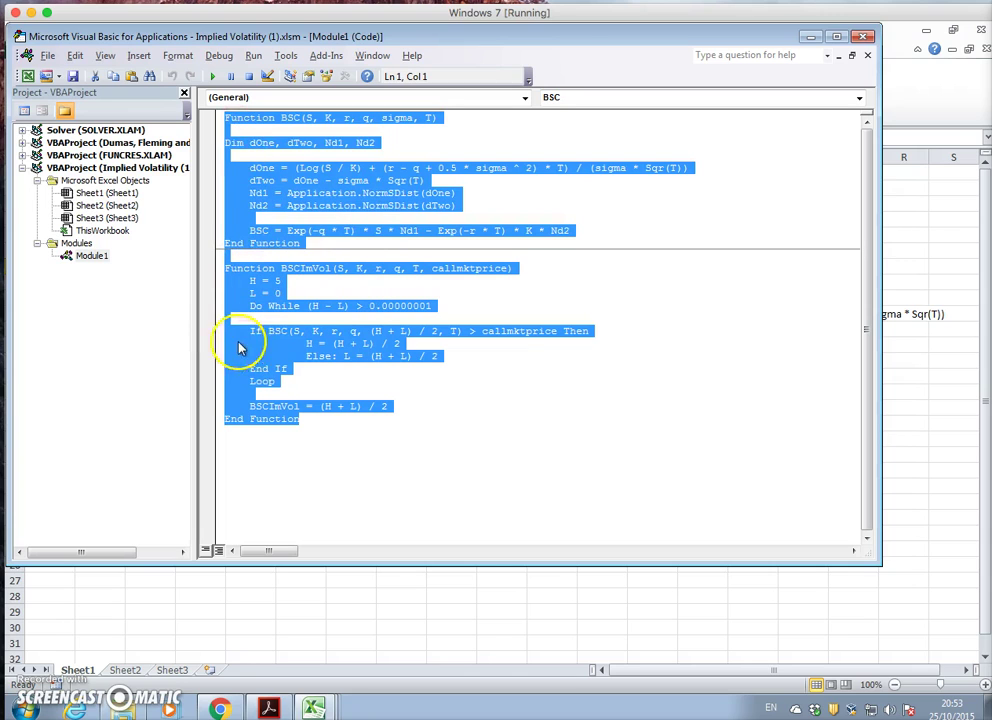
# Step: Insert a new module in the Dumas, Fleming and Whaley project and paste the BSC and BSCImVol functions into it
pyautogui.click(22, 143)
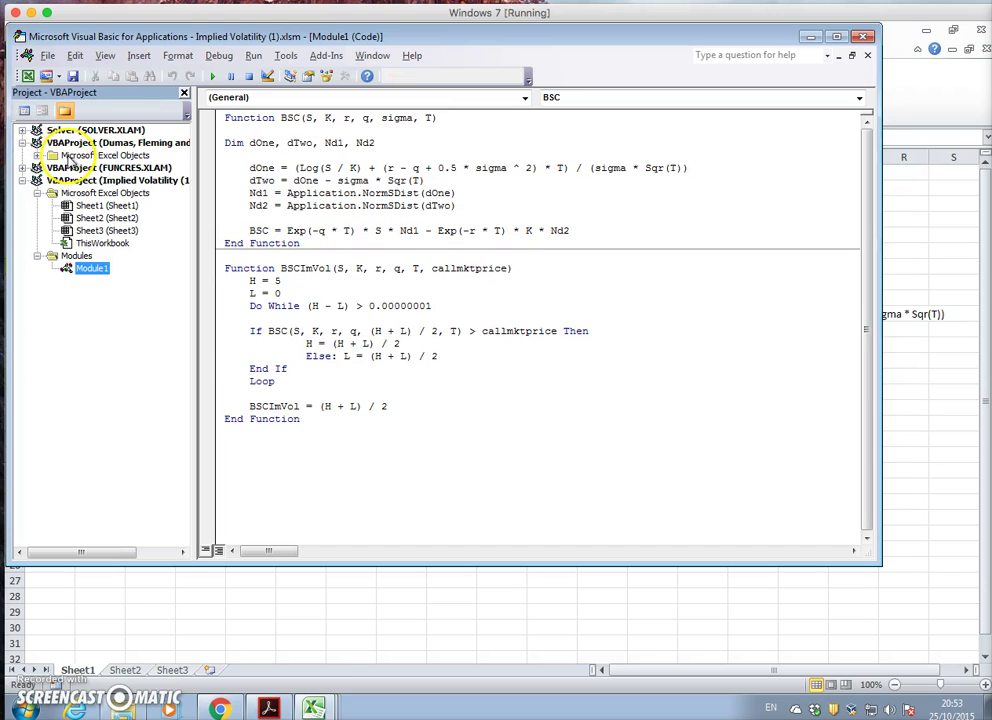
pyautogui.rightClick(72, 145)
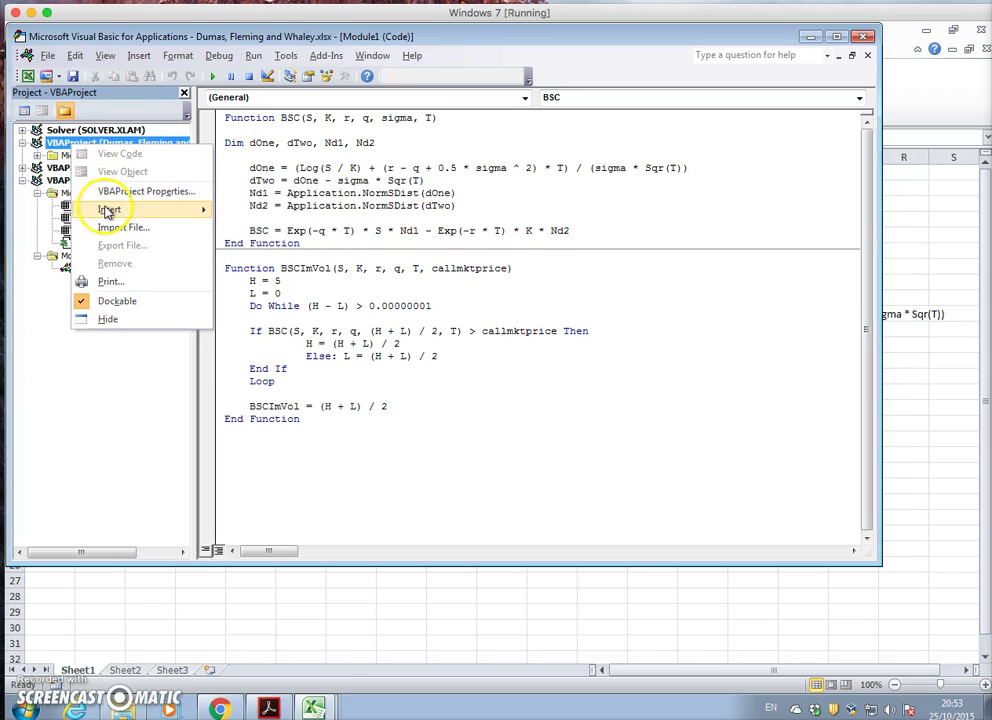
pyautogui.moveTo(118, 213)
pyautogui.click(240, 228)
pyautogui.rightClick(250, 126)
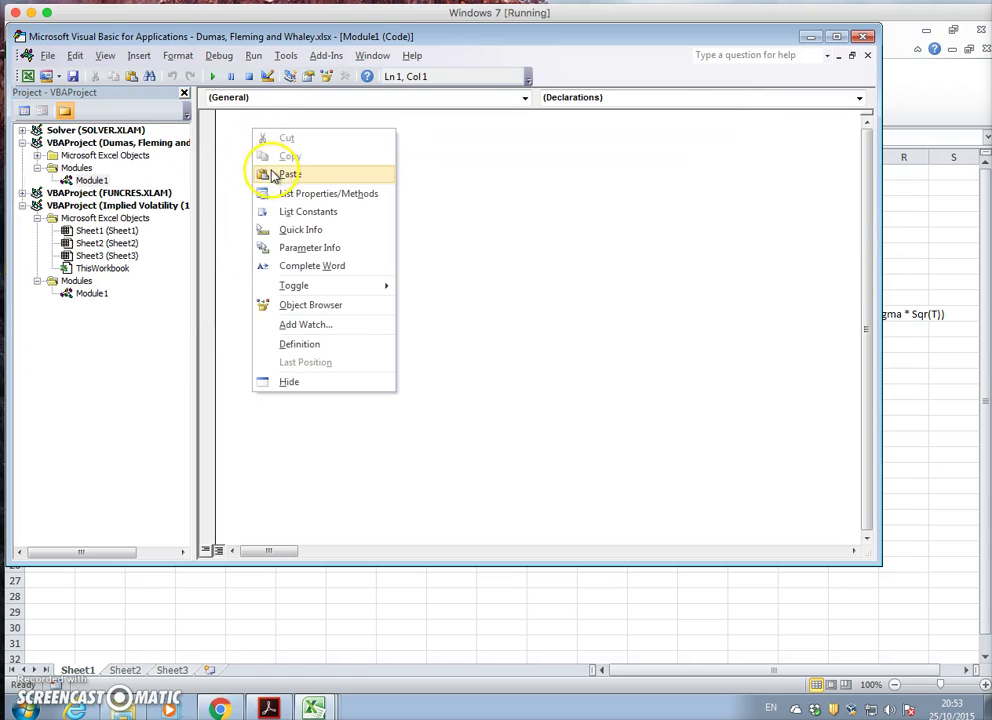
pyautogui.click(271, 173)
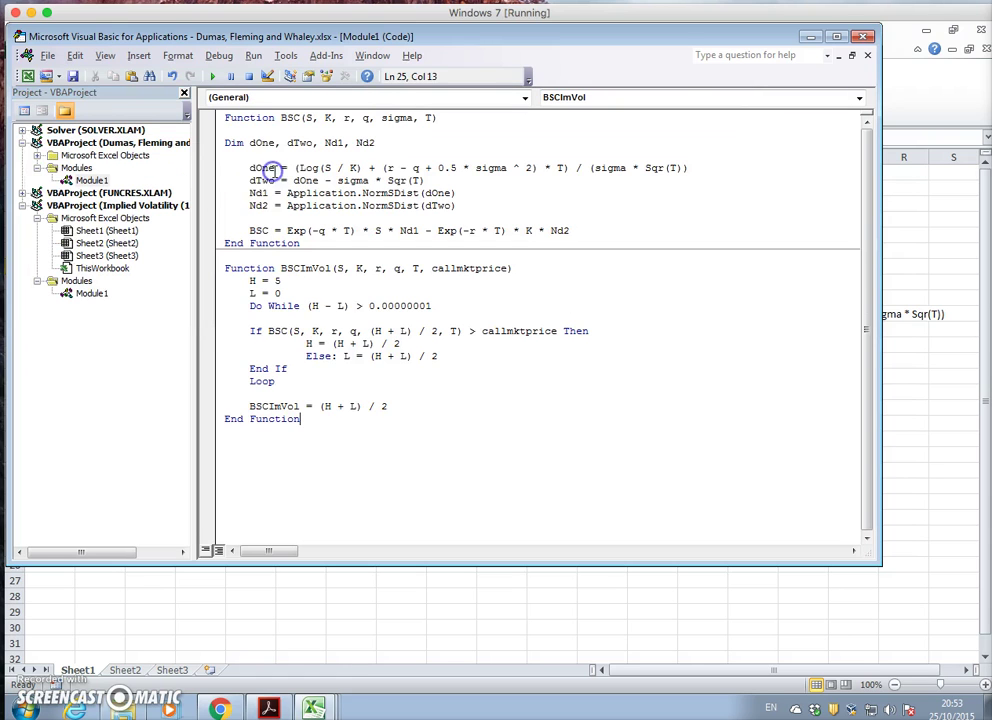
# Step: Leave the Visual Basic editor and bring Sheet3 of the Dumas, Fleming and Whaley workbook back into view
pyautogui.click(28, 77)
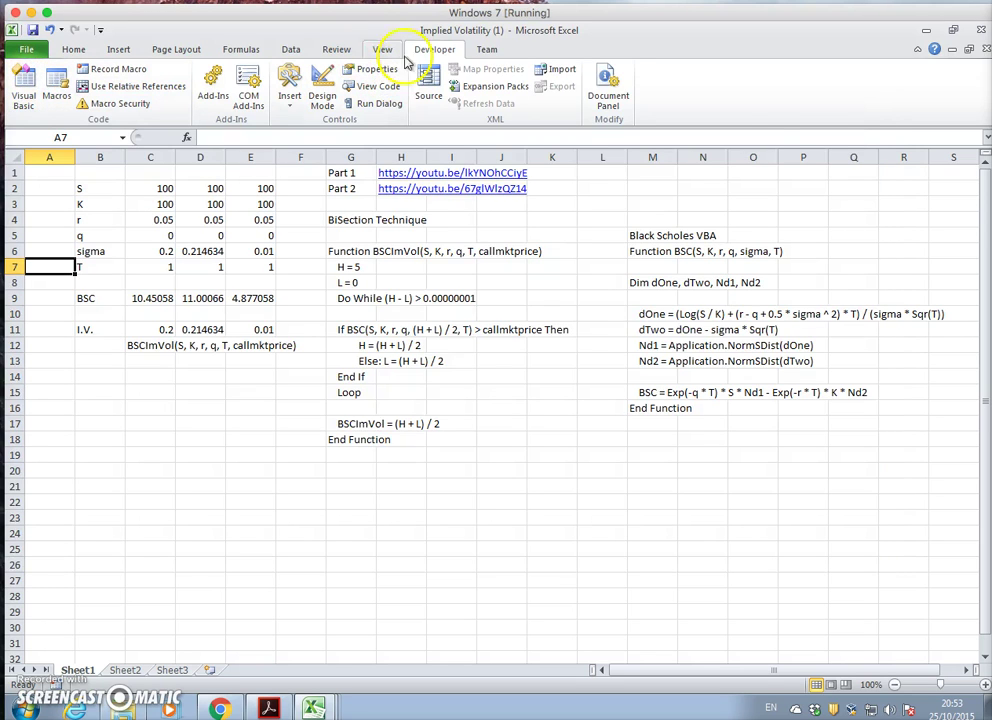
pyautogui.click(952, 51)
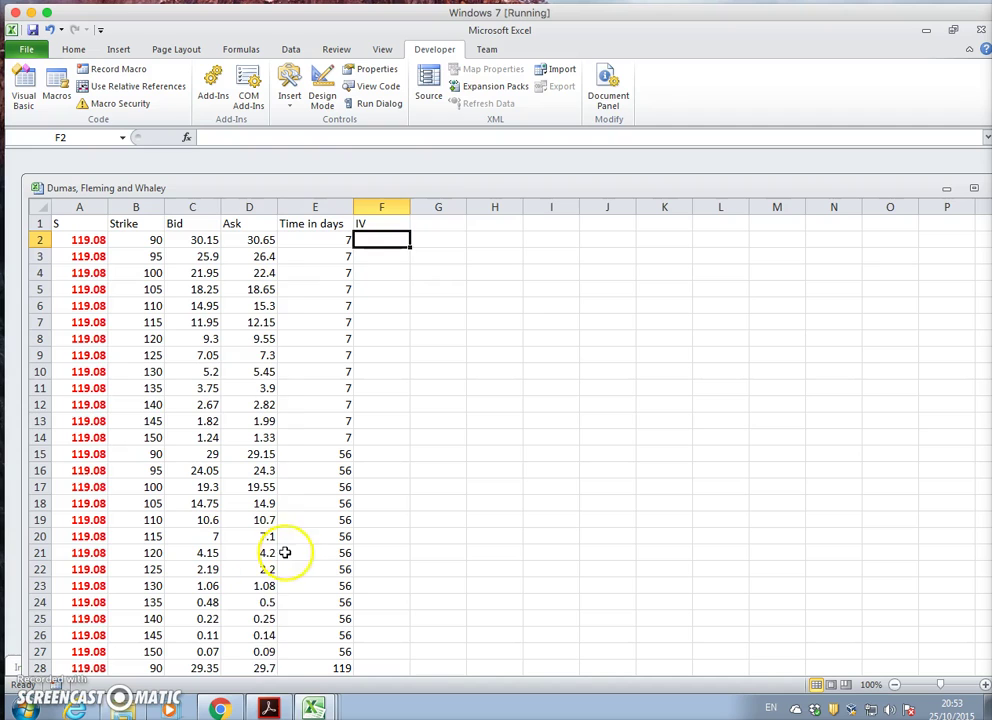
# Step: Maximize the Dumas, Fleming and Whaley workbook and save it under the same name as an Excel Macro-Enabled Workbook
pyautogui.click(291, 601)
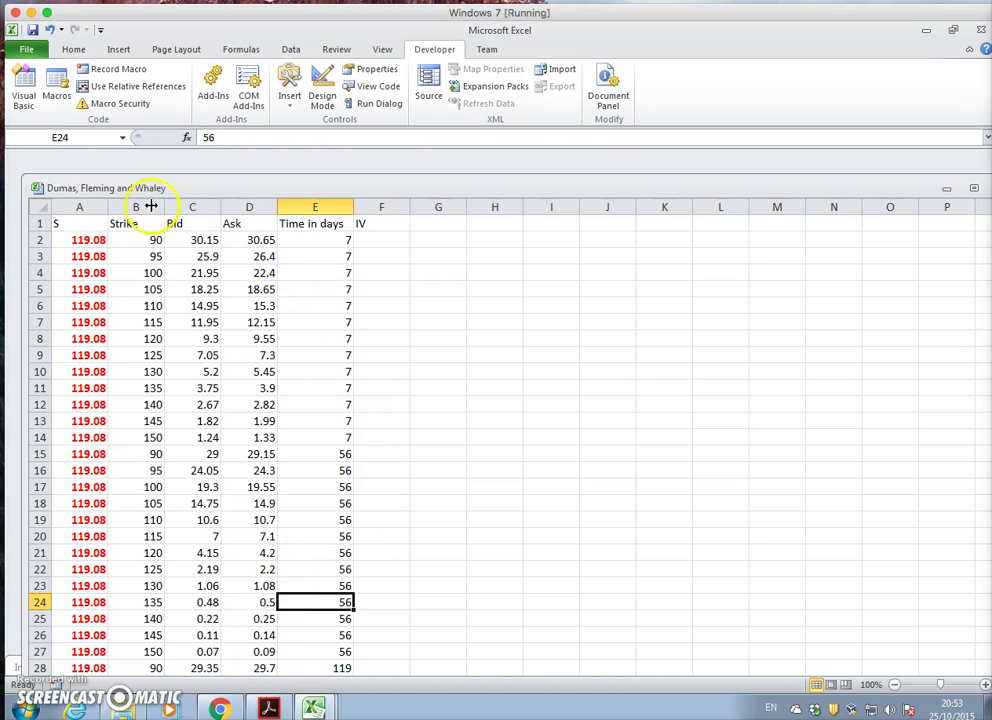
pyautogui.click(975, 187)
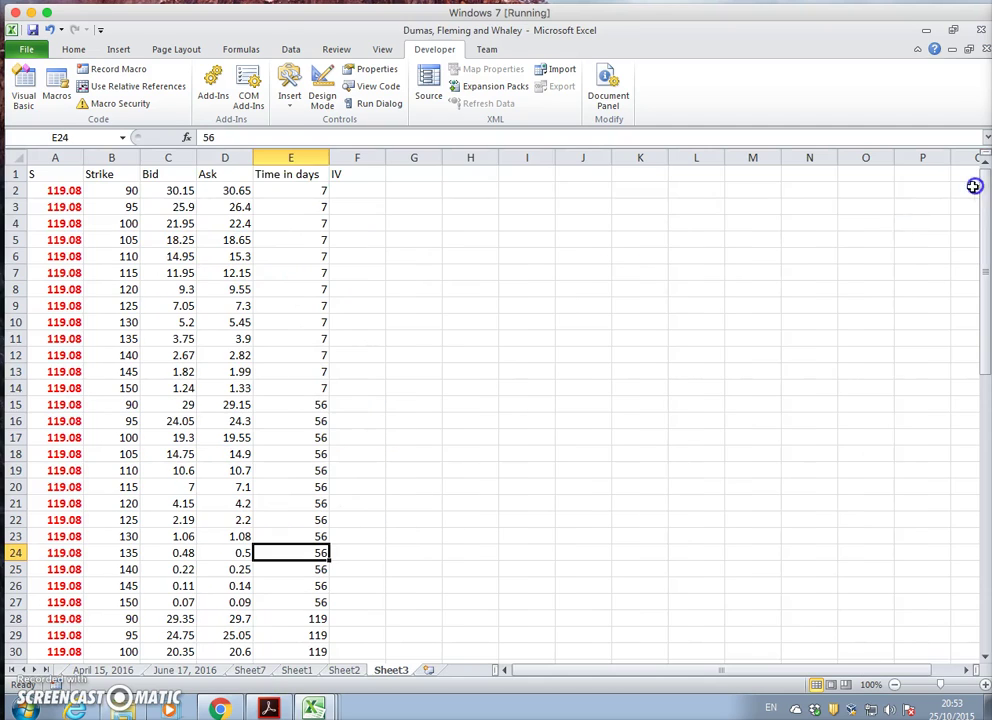
pyautogui.click(72, 50)
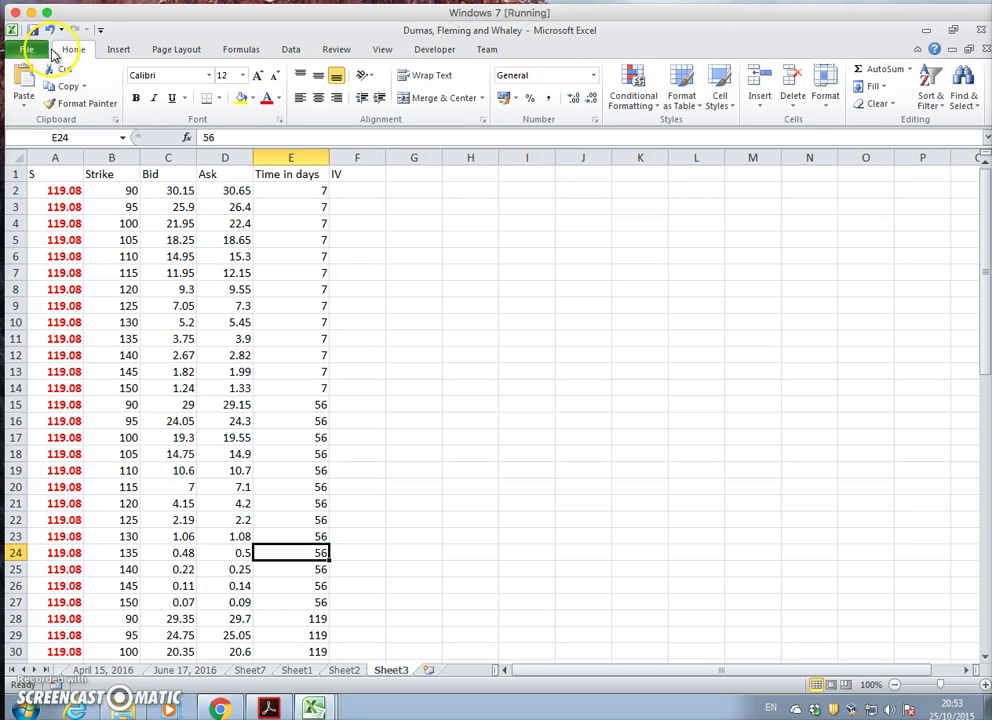
pyautogui.click(33, 52)
pyautogui.click(45, 96)
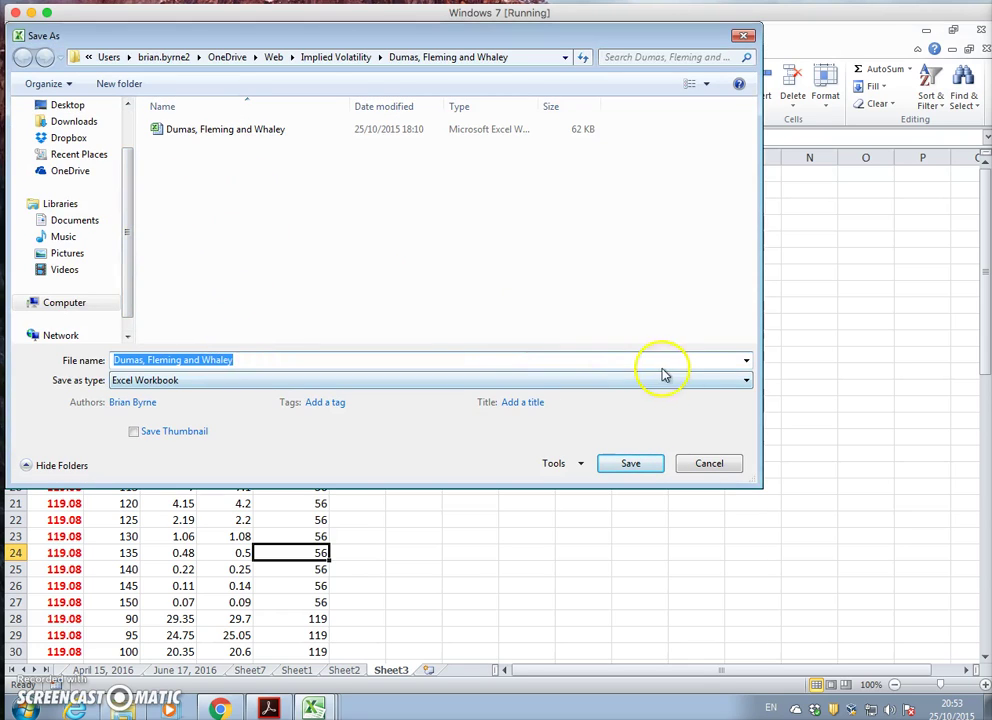
pyautogui.click(740, 381)
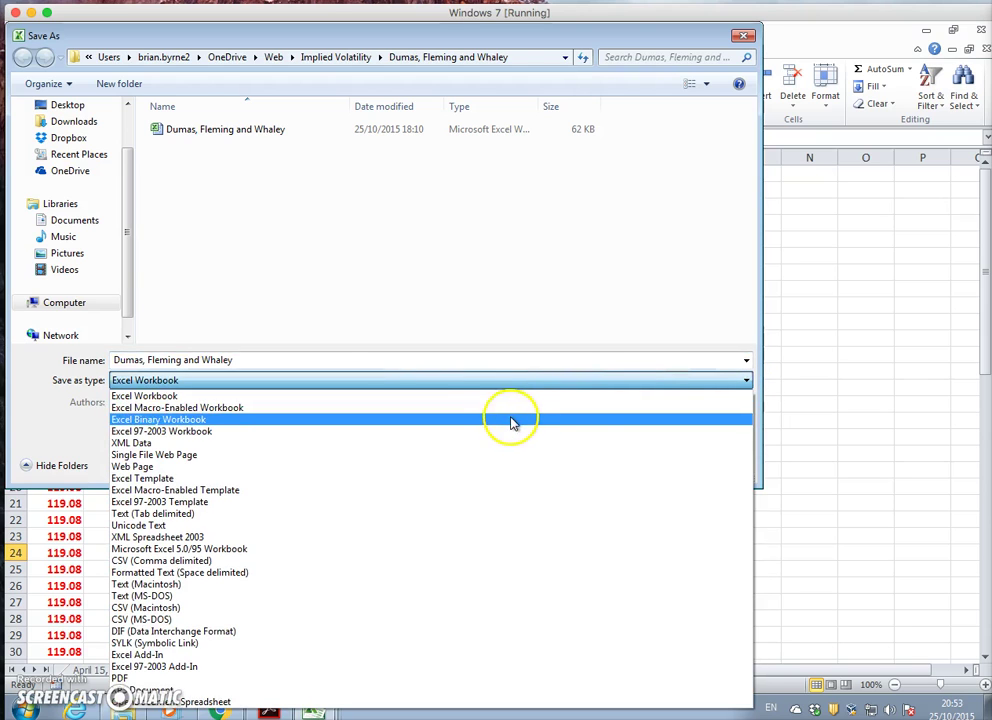
pyautogui.click(500, 408)
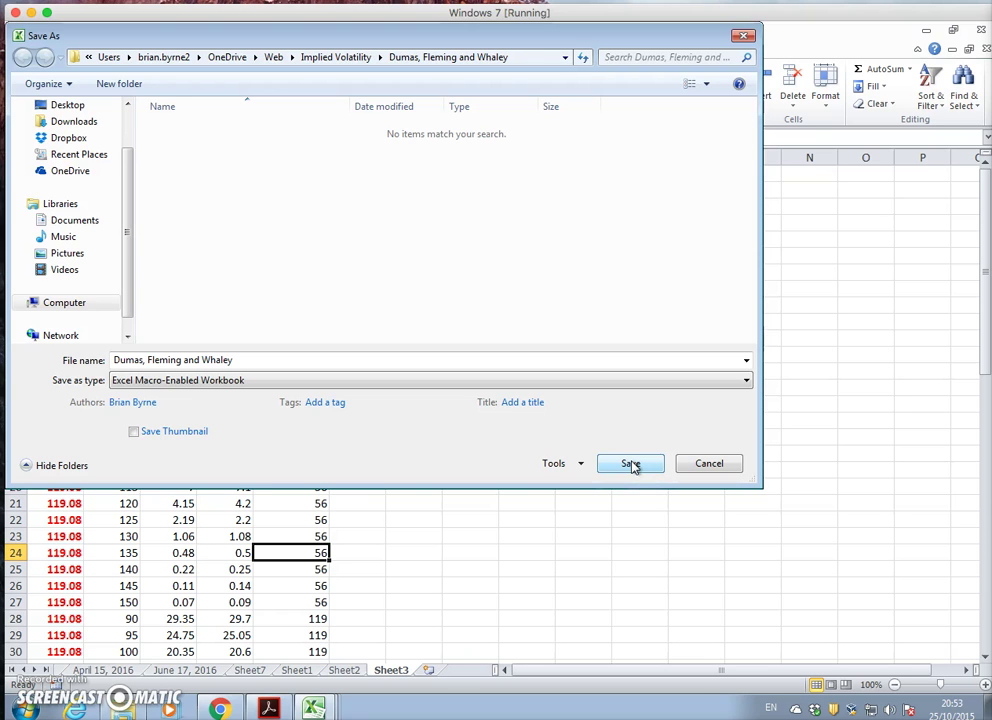
pyautogui.click(631, 463)
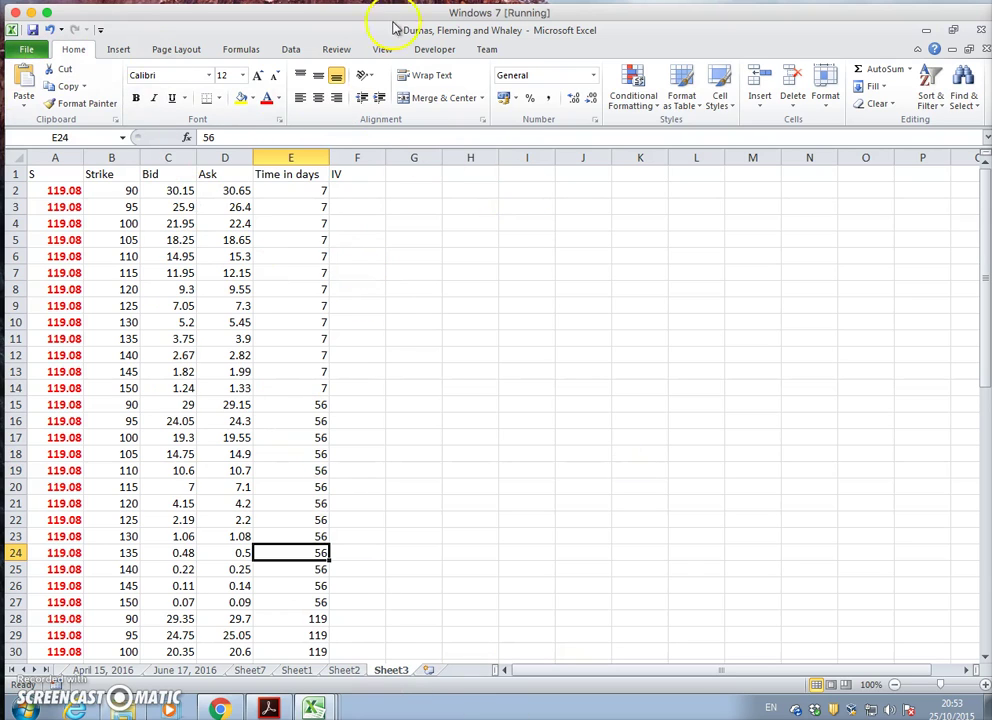
# Step: Copy the signature BSCImVol(S, K, r, q, T, callmktprice) from the Visual Basic module and paste it into cell J2 of Sheet3
pyautogui.click(440, 49)
pyautogui.click(24, 82)
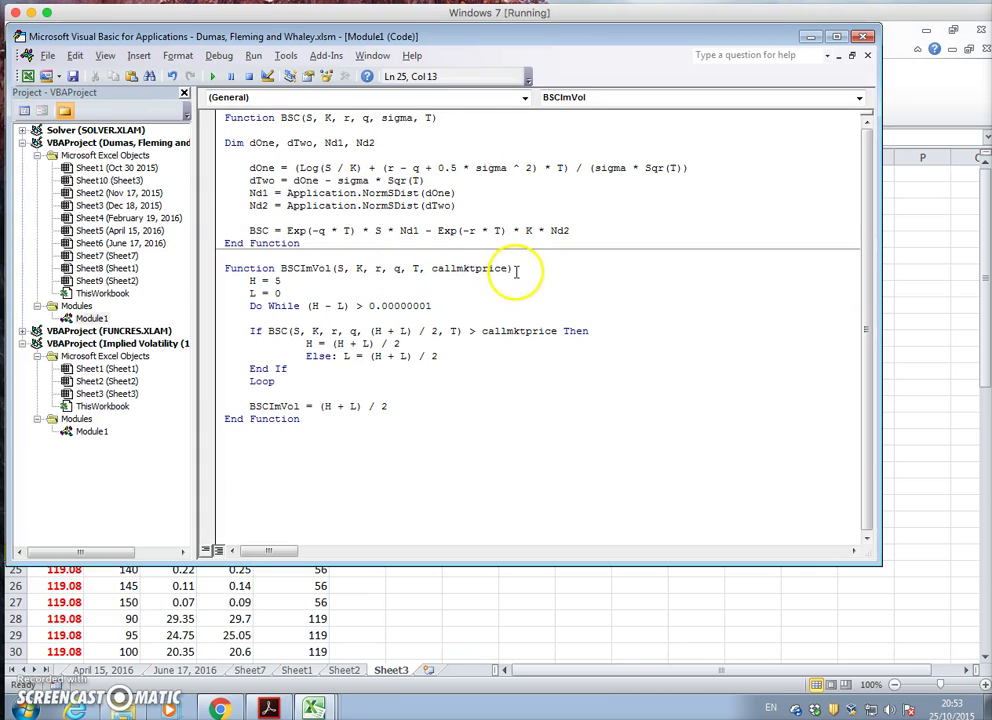
pyautogui.moveTo(459, 267); pyautogui.dragTo(336, 264)
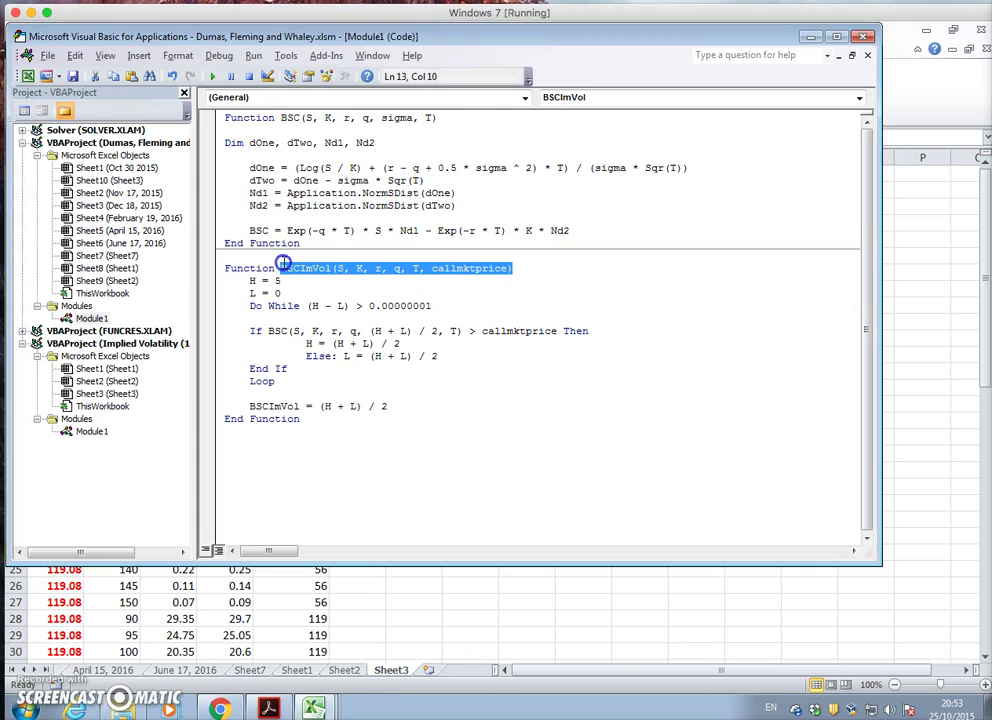
pyautogui.rightClick(295, 270)
pyautogui.click(320, 290)
pyautogui.click(27, 77)
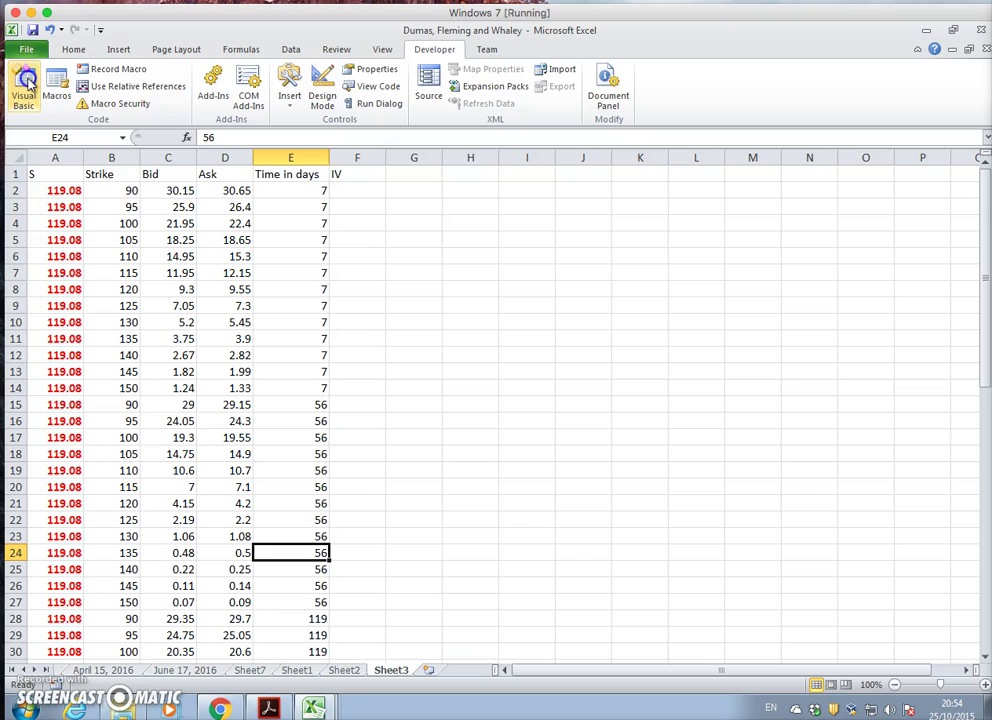
pyautogui.click(379, 194)
pyautogui.click(472, 192)
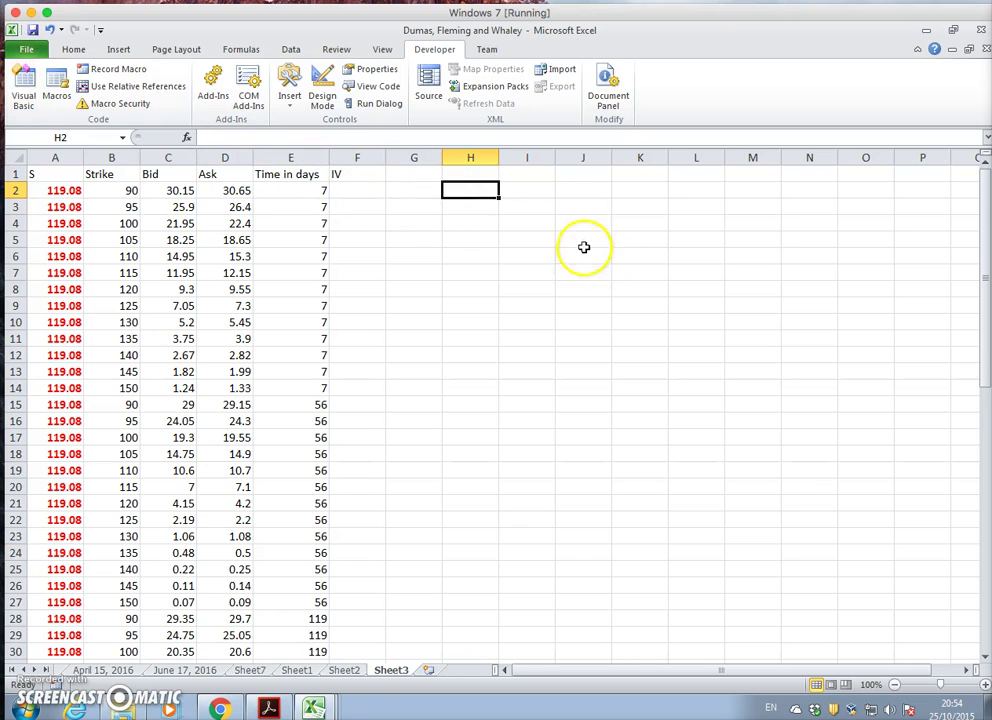
pyautogui.click(585, 191)
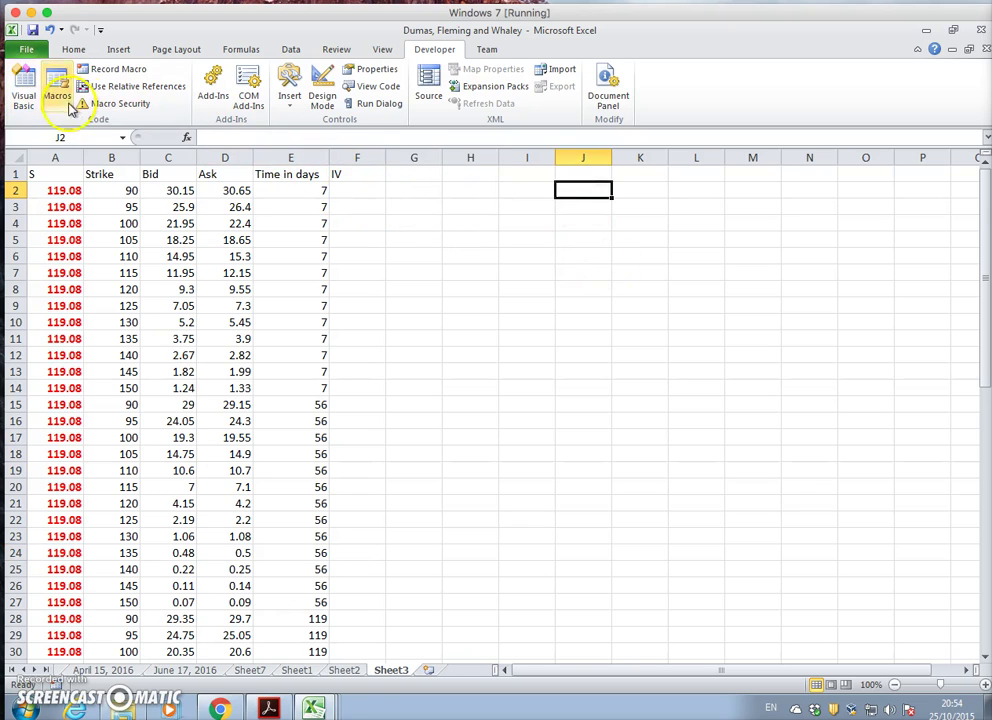
pyautogui.click(68, 48)
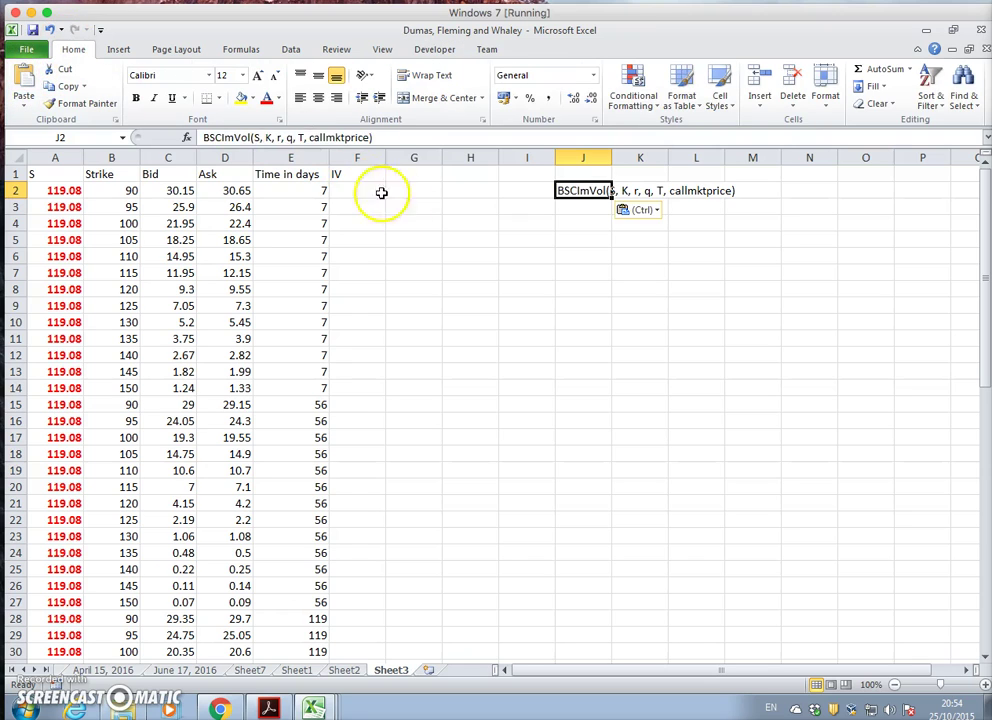
# Step: Paste the BSCImVol(S, K, r, q, T, callmktprice) signature into cell G1, beside the IV header
pyautogui.click(378, 191)
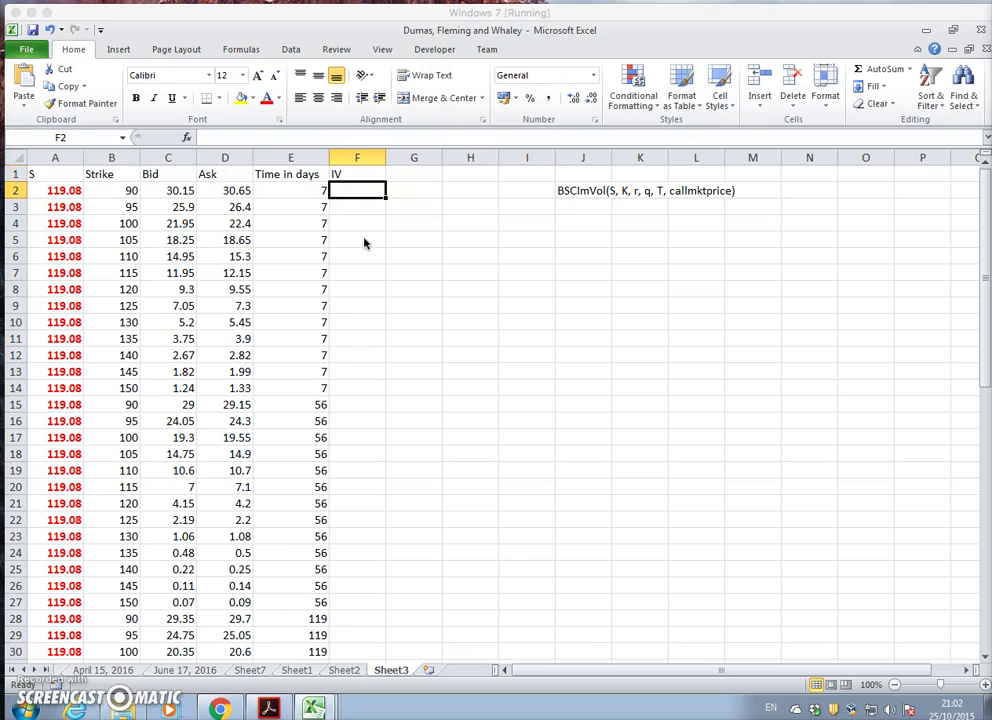
pyautogui.scroll(-3, 288, 265)
pyautogui.scroll(3, 288, 265)
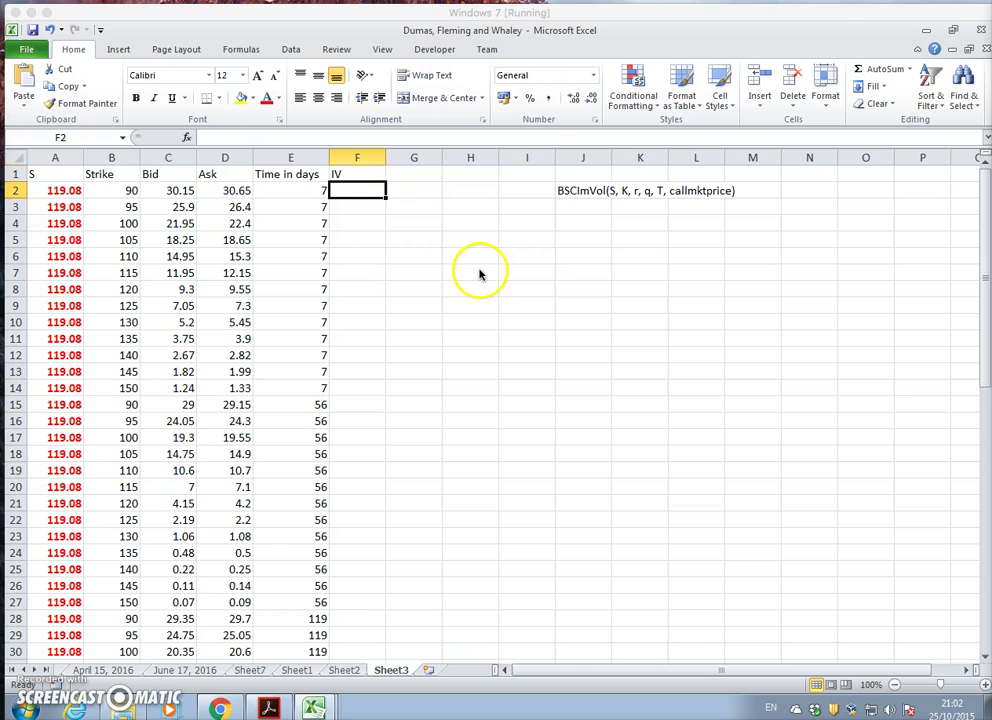
pyautogui.click(418, 174)
pyautogui.click(32, 79)
pyautogui.click(355, 288)
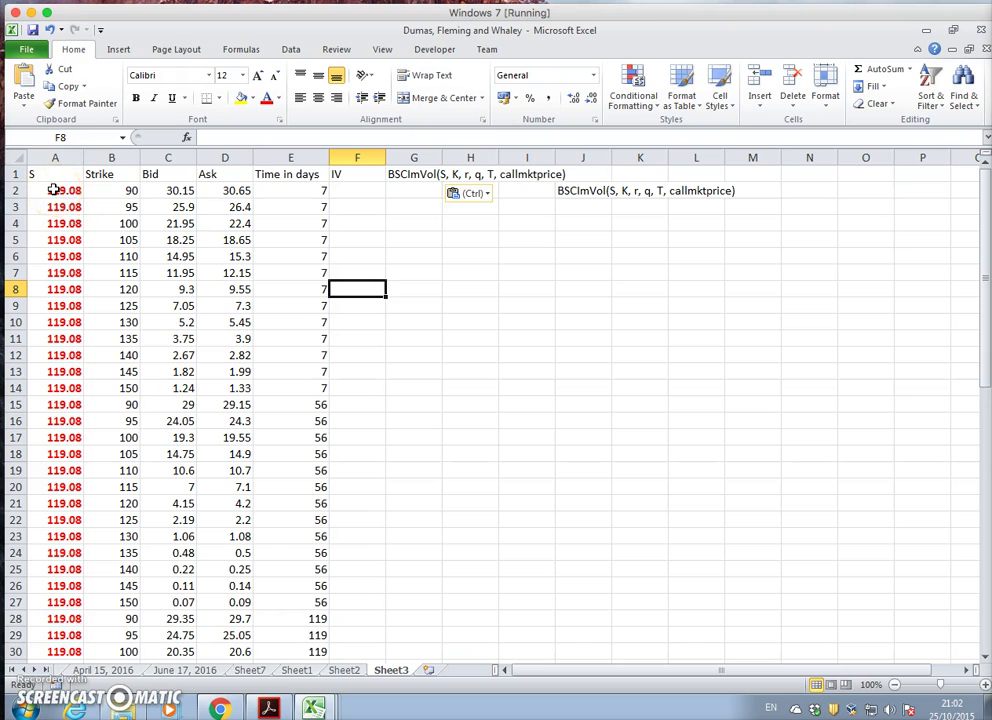
# Step: Shade the block of 7-day options in A2:E14 with a light blue fill
pyautogui.scroll(-9, 514, 321)
pyautogui.scroll(5, 514, 321)
pyautogui.scroll(-13, 514, 322)
pyautogui.scroll(3, 510, 325)
pyautogui.click(300, 340)
pyautogui.scroll(14, 365, 335)
pyautogui.moveTo(62, 190); pyautogui.dragTo(285, 384)
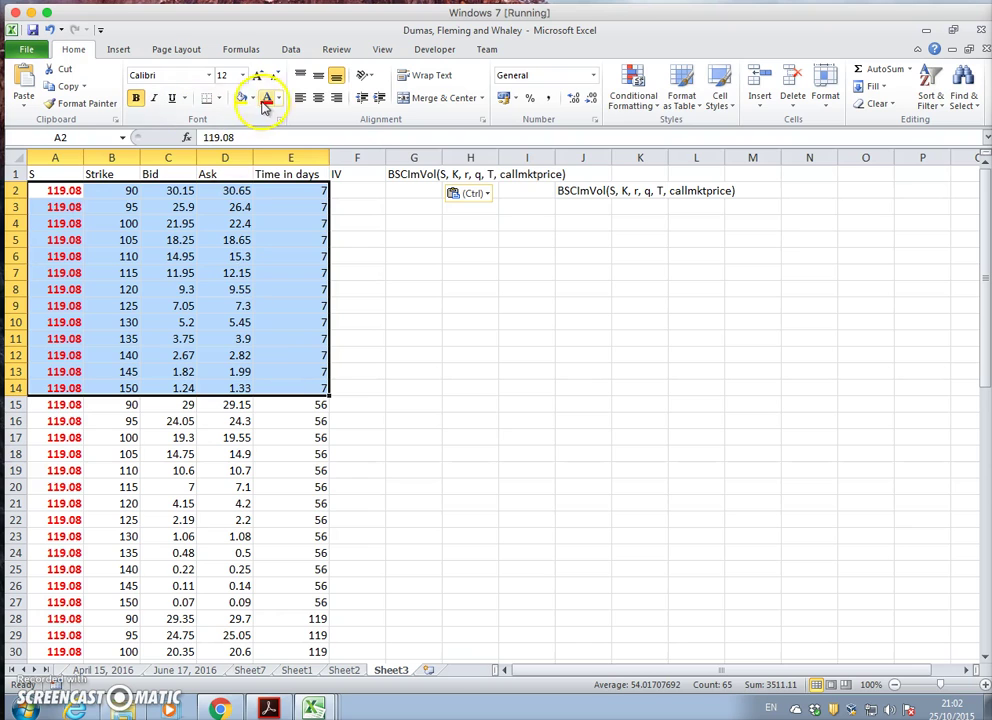
pyautogui.click(254, 98)
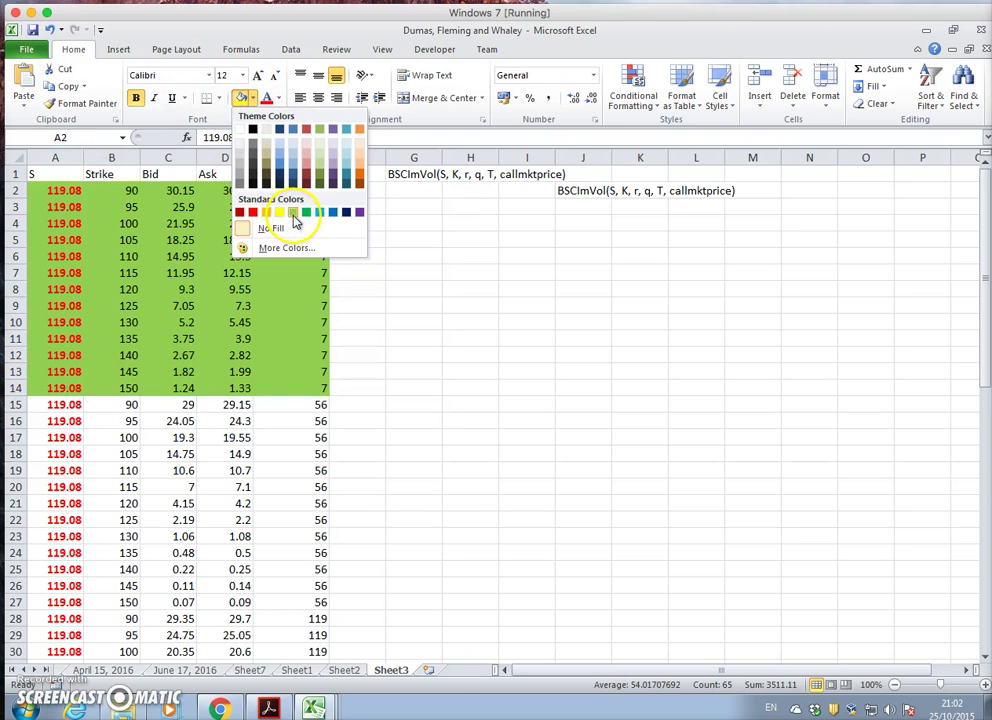
pyautogui.click(292, 141)
pyautogui.click(452, 354)
# Step: Apply the same light blue fill to the 119-day block A28:E40 and the 238-day block A54:E66
pyautogui.scroll(-7, 545, 376)
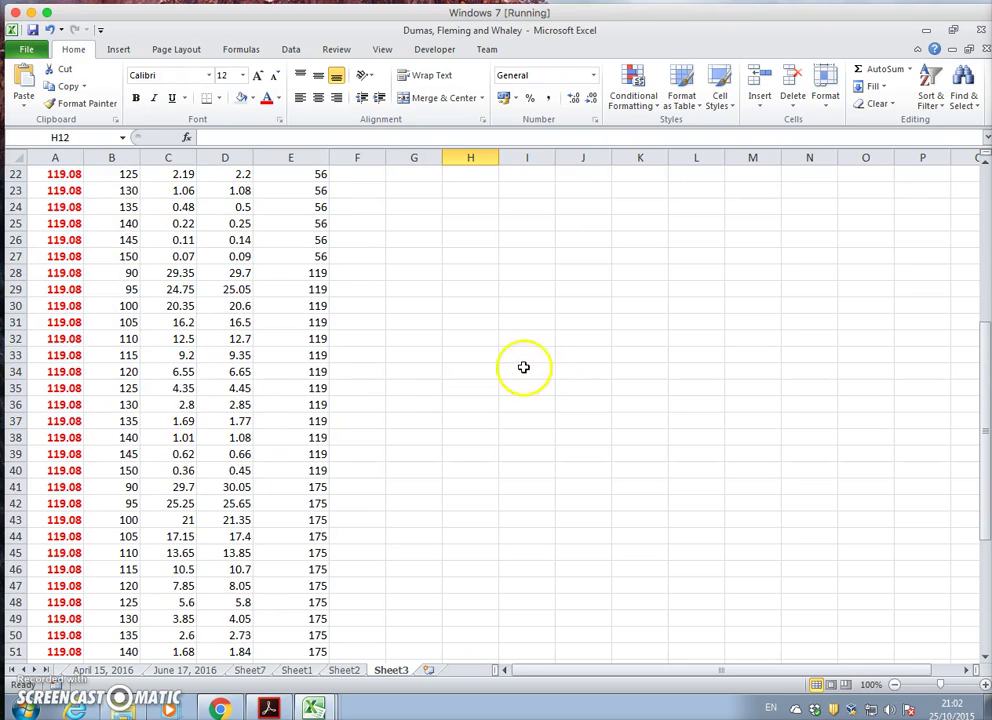
pyautogui.scroll(1, 510, 361)
pyautogui.moveTo(318, 325); pyautogui.dragTo(63, 518)
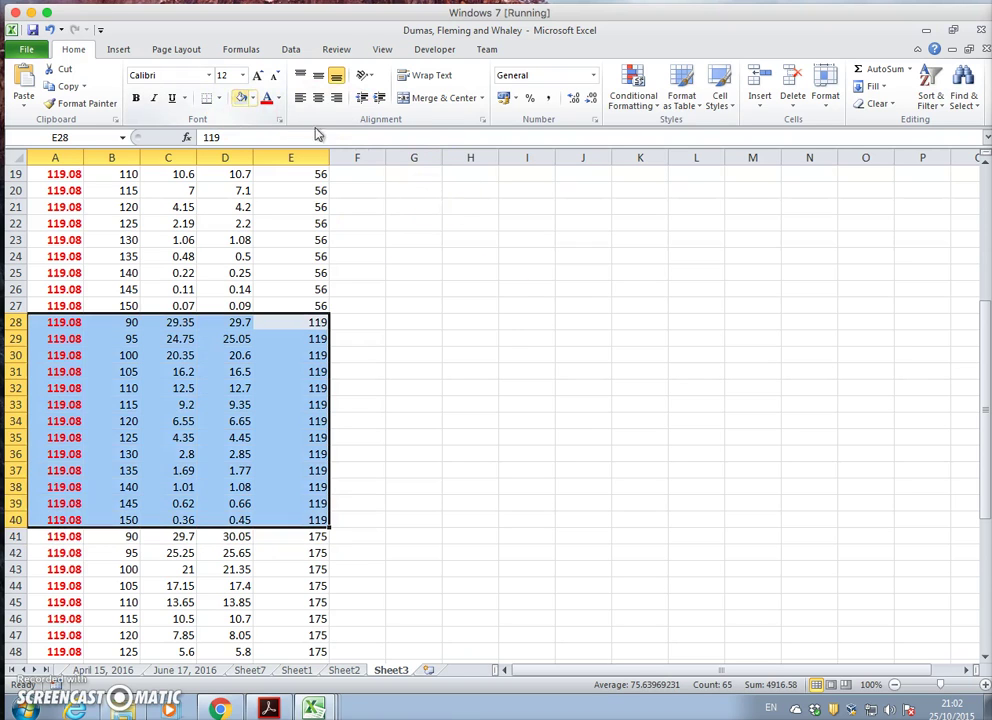
pyautogui.scroll(-2, 507, 333)
pyautogui.scroll(-6, 507, 333)
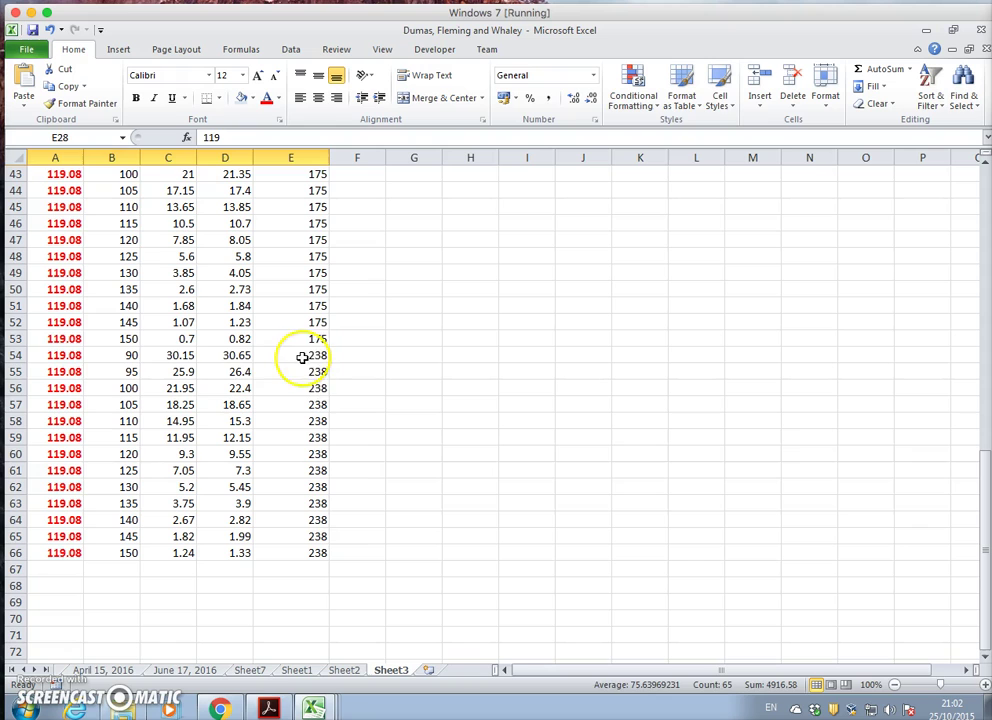
pyautogui.moveTo(314, 355); pyautogui.dragTo(63, 553)
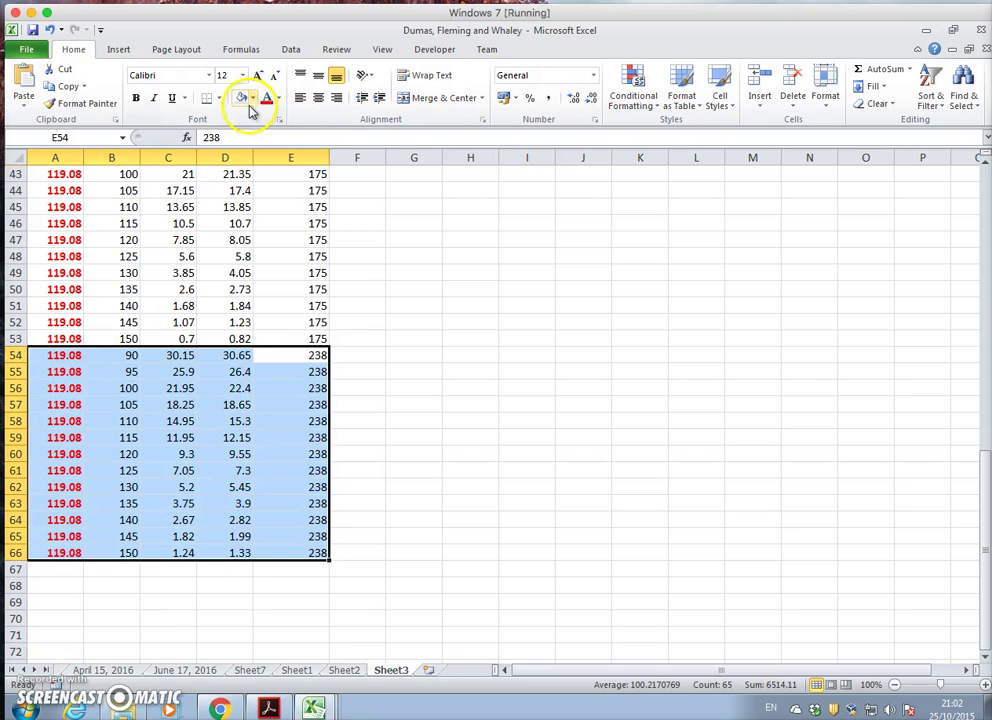
pyautogui.scroll(-3, 461, 239)
pyautogui.scroll(17, 458, 248)
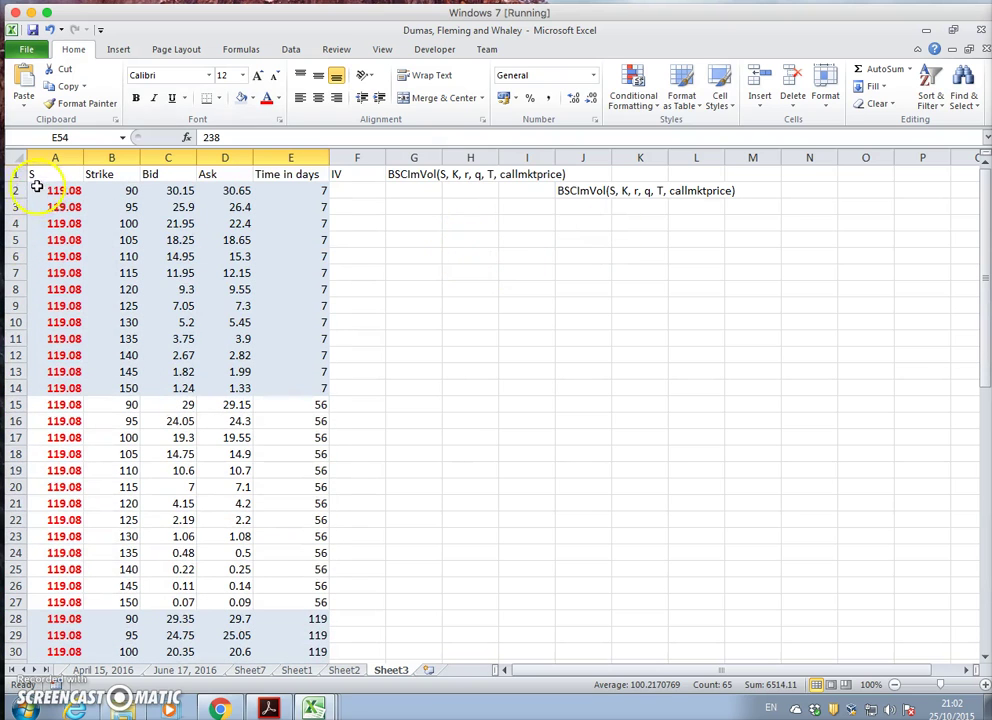
# Step: Delete rows 2 to 14, which hold the options with 7 days to expiry
pyautogui.moveTo(15, 190); pyautogui.dragTo(17, 390)
pyautogui.rightClick(17, 390)
pyautogui.rightClick(60, 194)
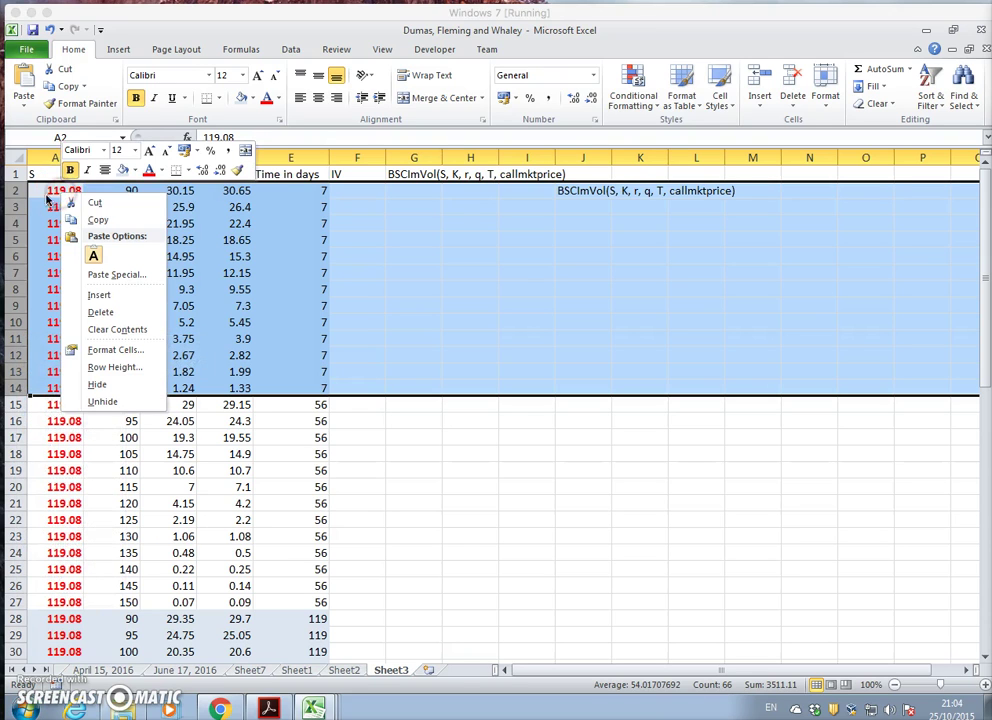
pyautogui.click(110, 313)
pyautogui.click(472, 345)
pyautogui.scroll(-3, 598, 317)
pyautogui.scroll(3, 596, 323)
pyautogui.click(366, 190)
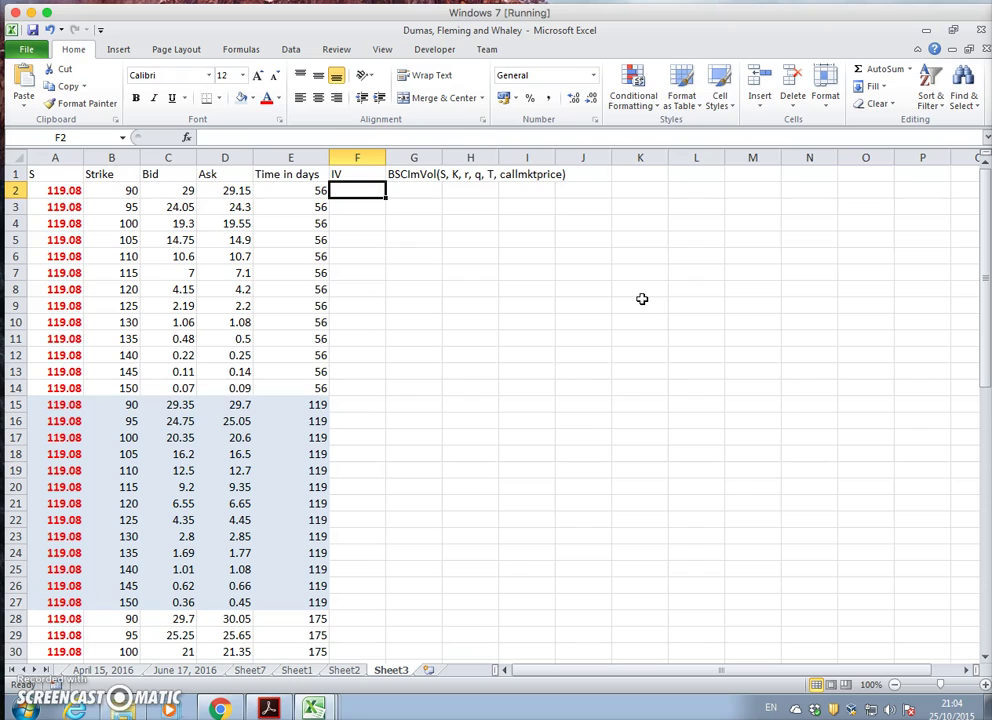
# Step: Copy the function signature from G1 into F2 and put an equals sign in front to make it a formula
pyautogui.click(410, 177)
pyautogui.click(347, 189)
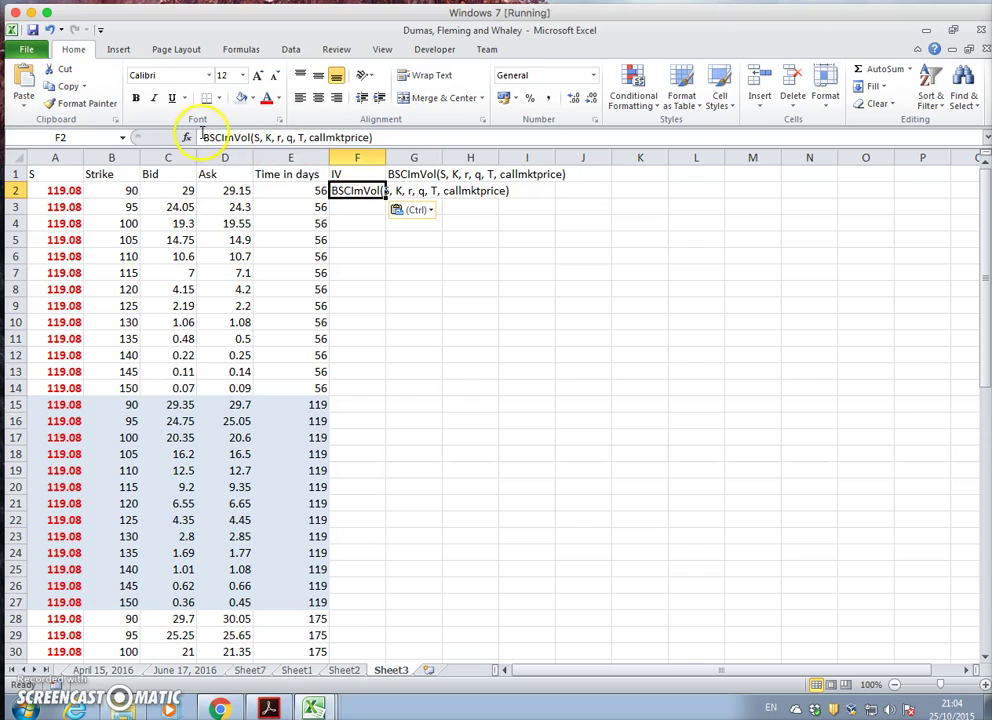
pyautogui.press('F2')
pyautogui.press('Home')
pyautogui.write('=')
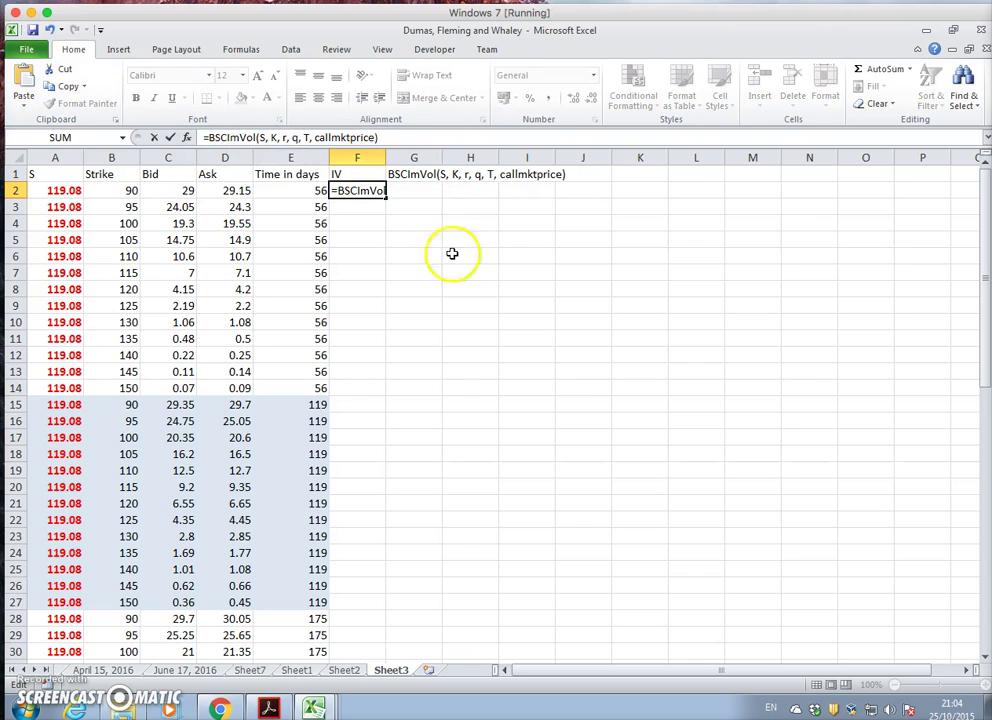
# Step: Replace the S and K arguments of the F2 formula with references to the spot price in A2 and the strike in B2
pyautogui.click(372, 189)
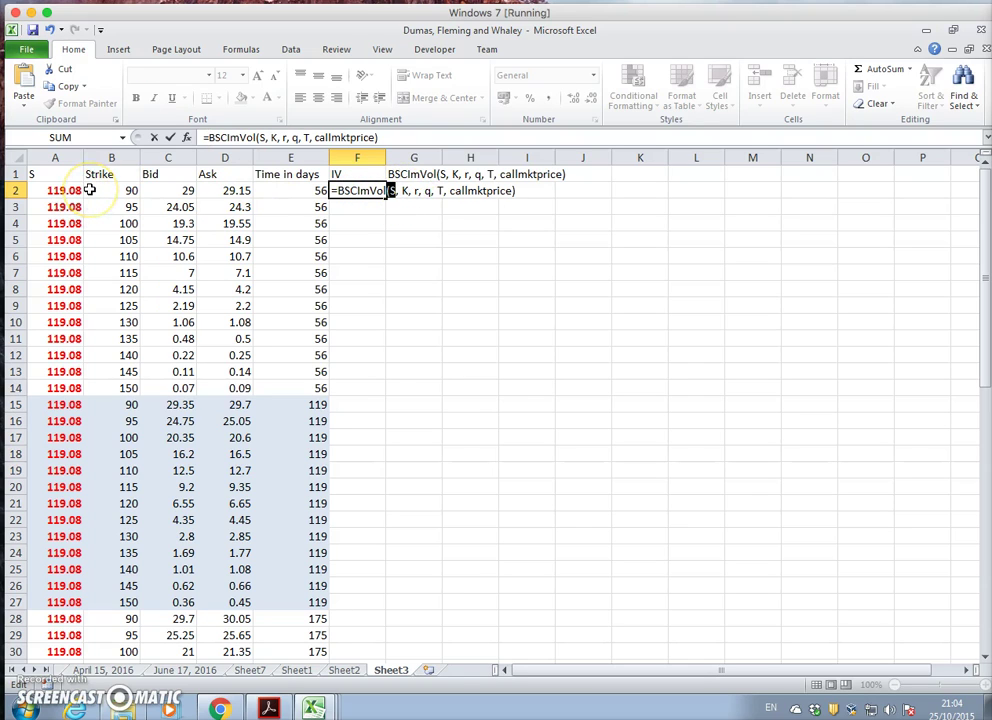
pyautogui.click(49, 190)
pyautogui.doubleClick(412, 191)
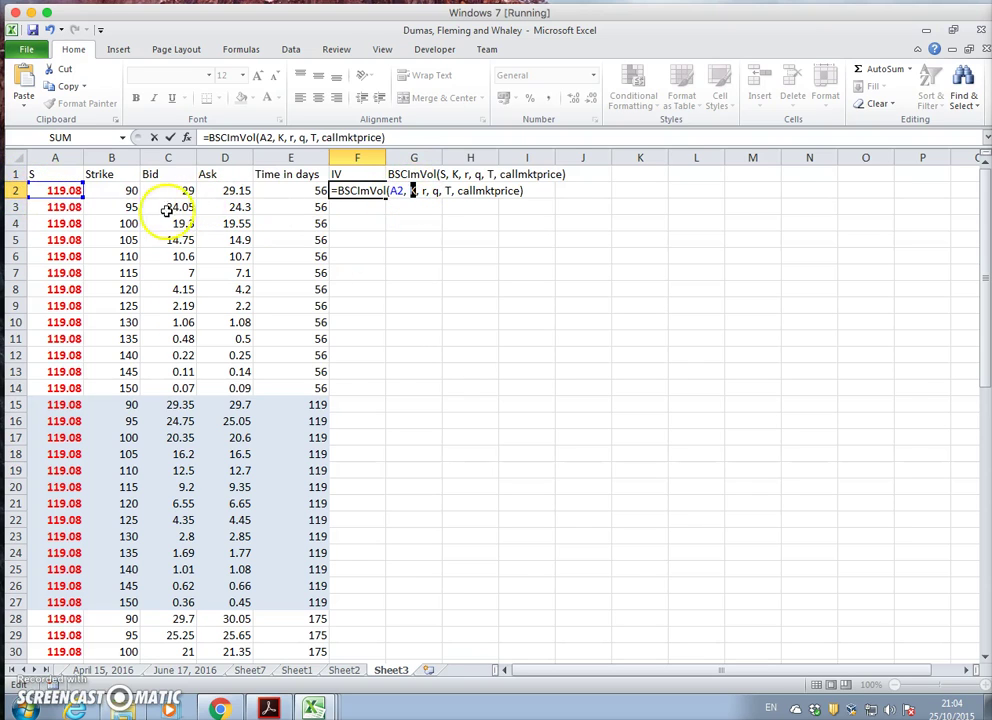
pyautogui.click(134, 193)
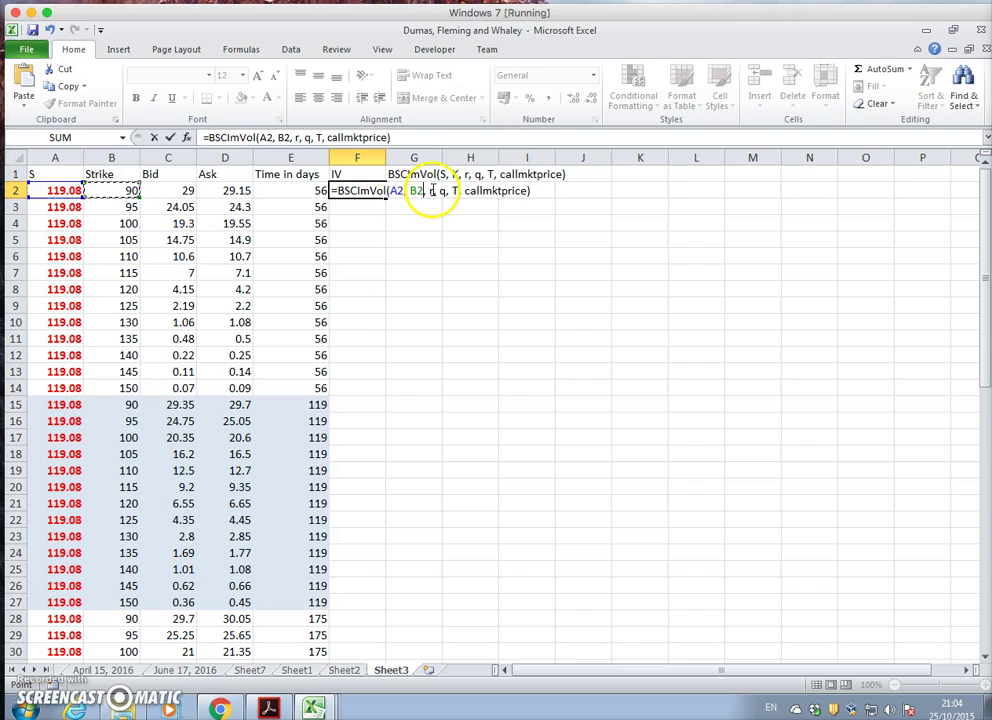
# Step: Replace the r argument in the F2 formula with an interest rate of 0.0025
pyautogui.doubleClick(429, 190)
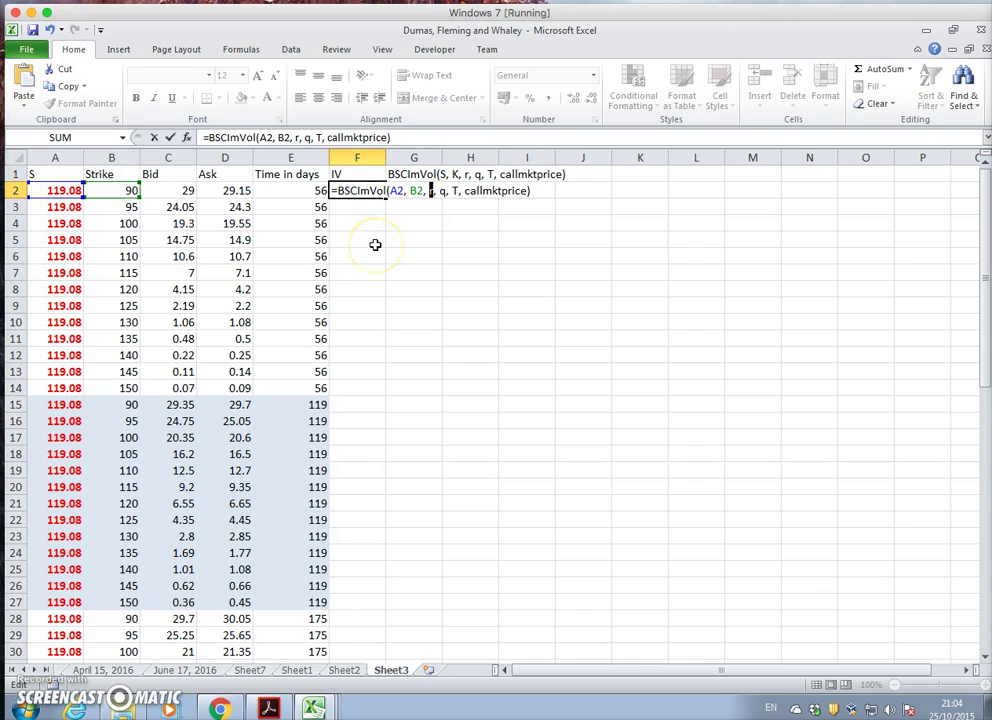
pyautogui.write('0.02')
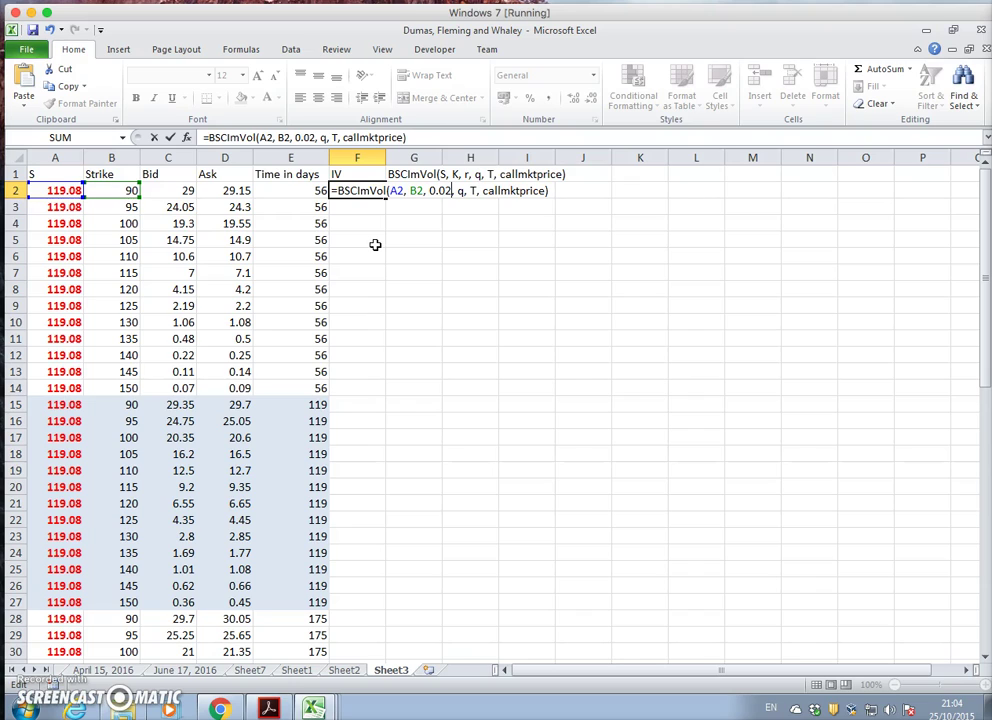
pyautogui.press('BackSpace')
pyautogui.write('025')
# Step: Select the q argument in the F2 formula and look up Apple's dividend yield on the Yahoo Finance AAPL page in Chrome
pyautogui.click(417, 264)
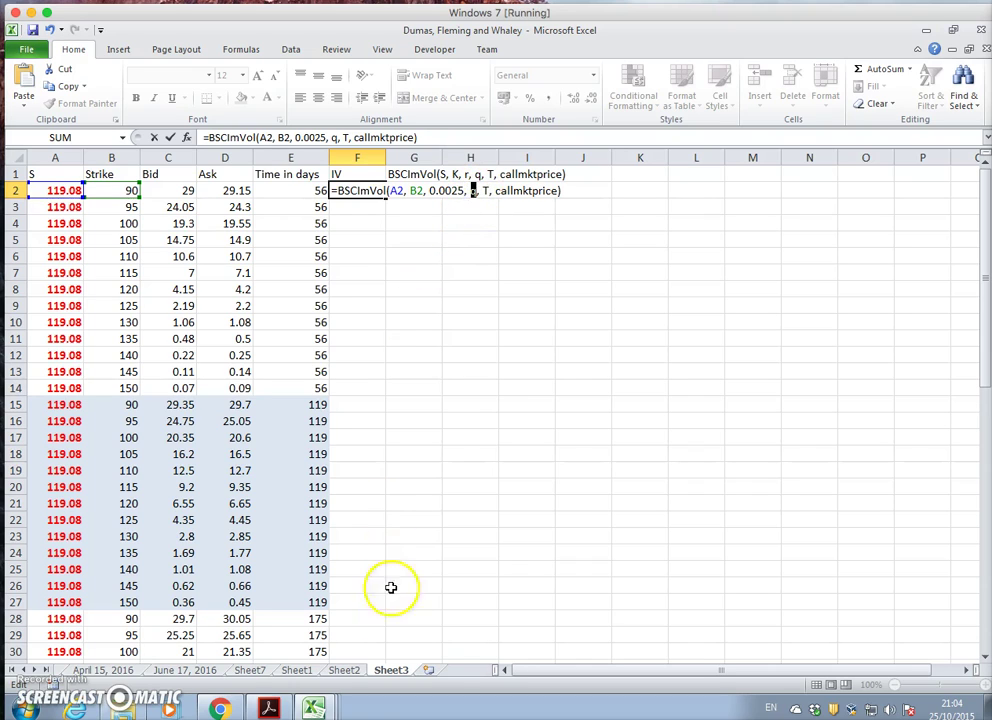
pyautogui.click(228, 709)
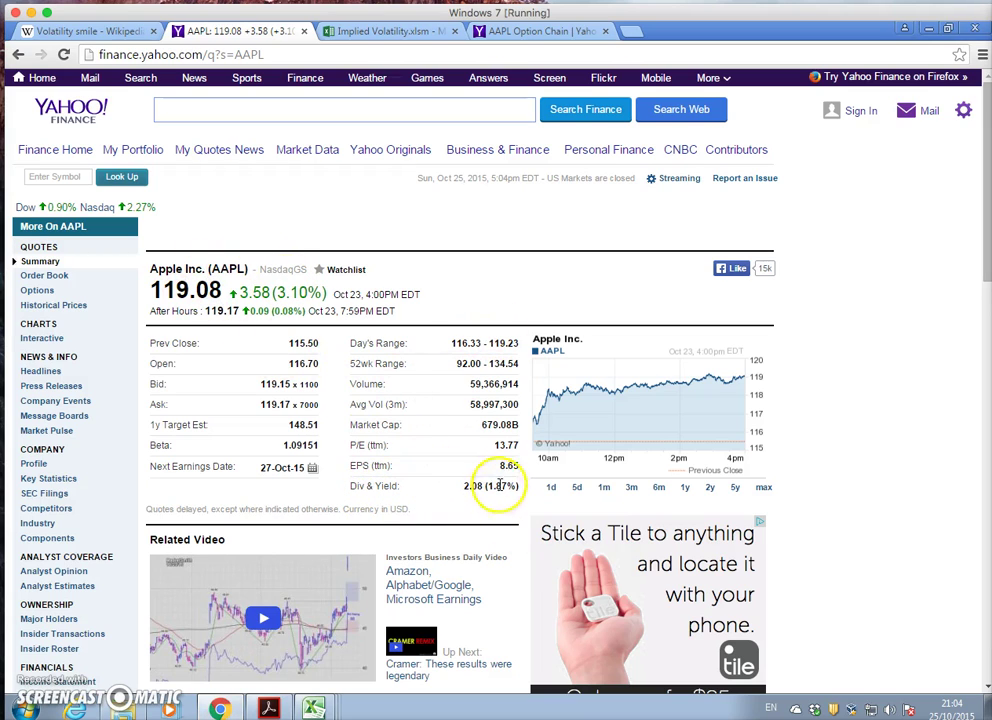
pyautogui.moveTo(305, 75)
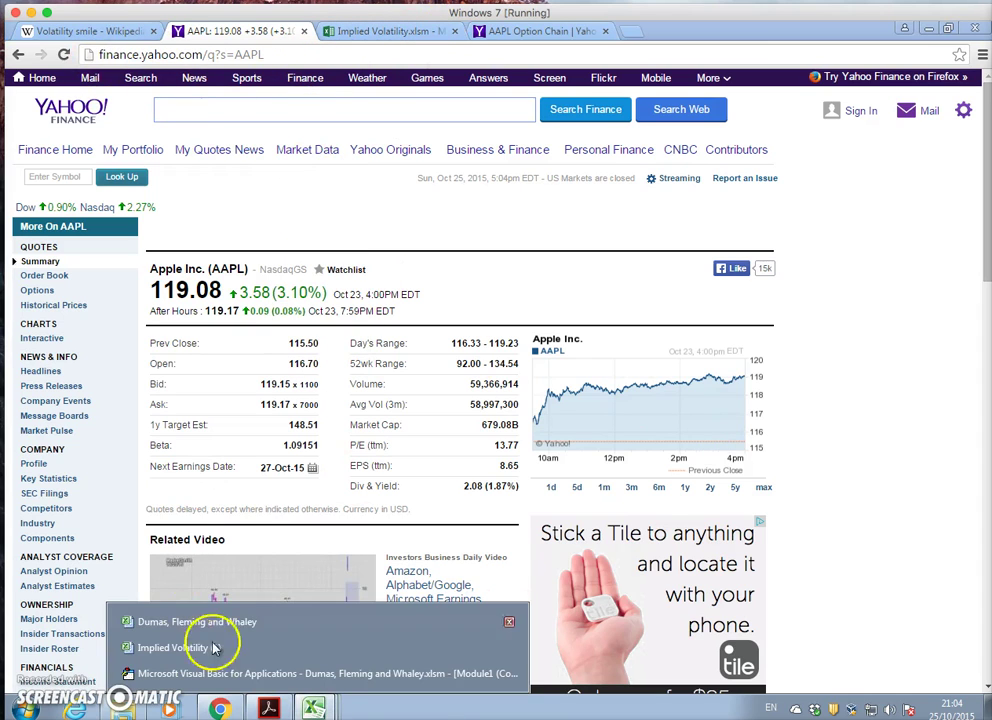
# Step: Return to the Dumas, Fleming and Whaley workbook in Excel and replace the q argument in the F2 formula with 0.0187
pyautogui.click(155, 621)
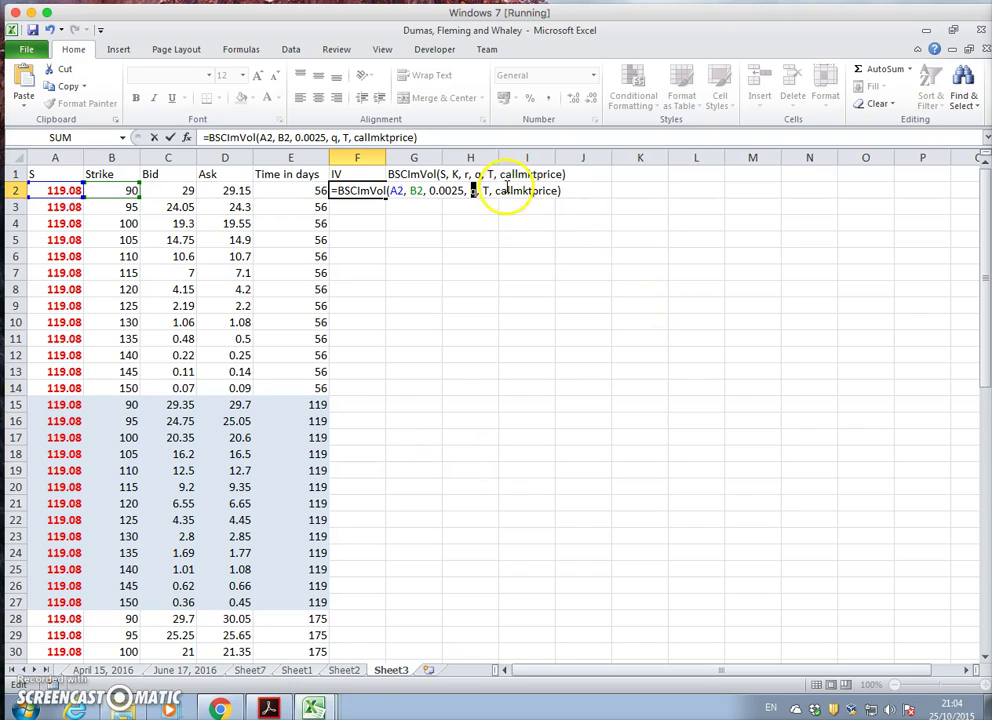
pyautogui.write('0.0')
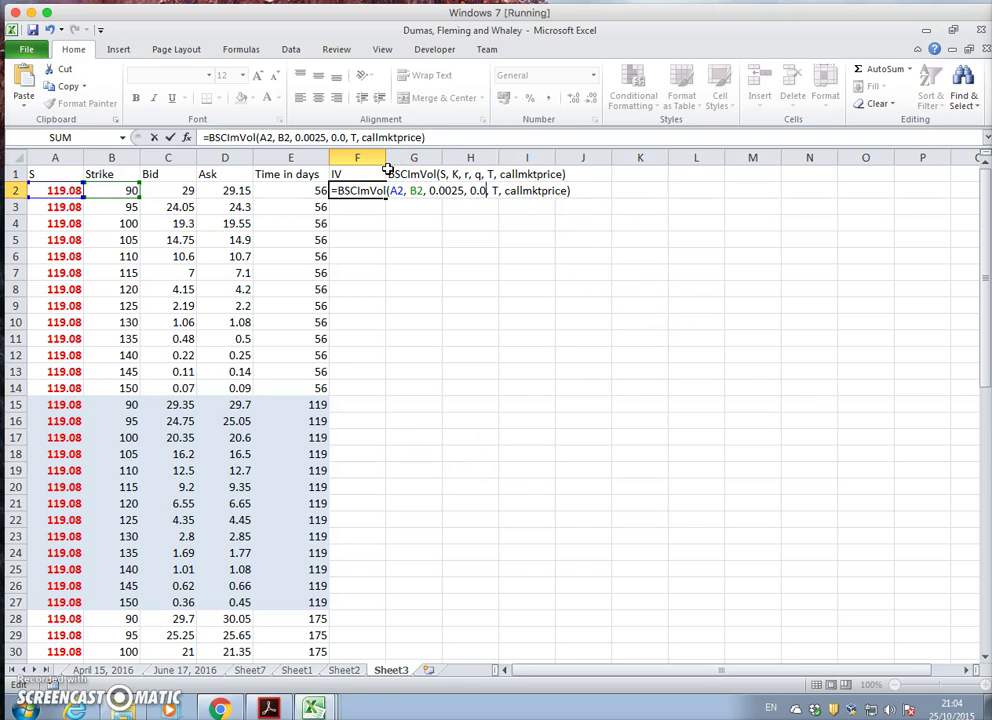
pyautogui.write('187')
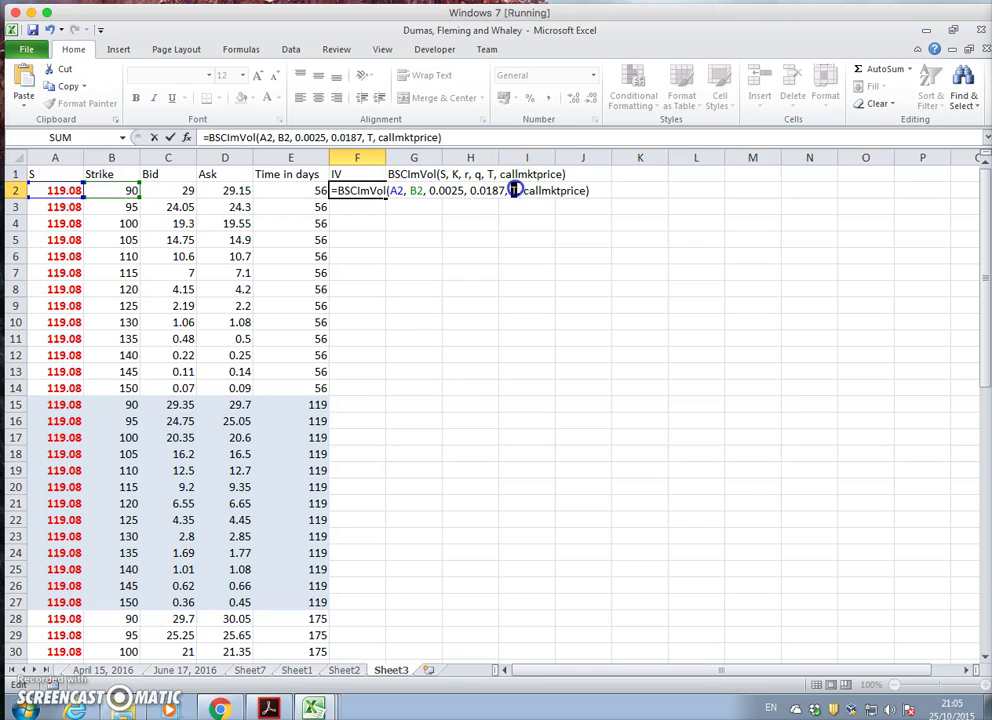
# Step: Replace the T argument in the F2 formula with the days to expiry in years, E2/365
pyautogui.doubleClick(513, 190)
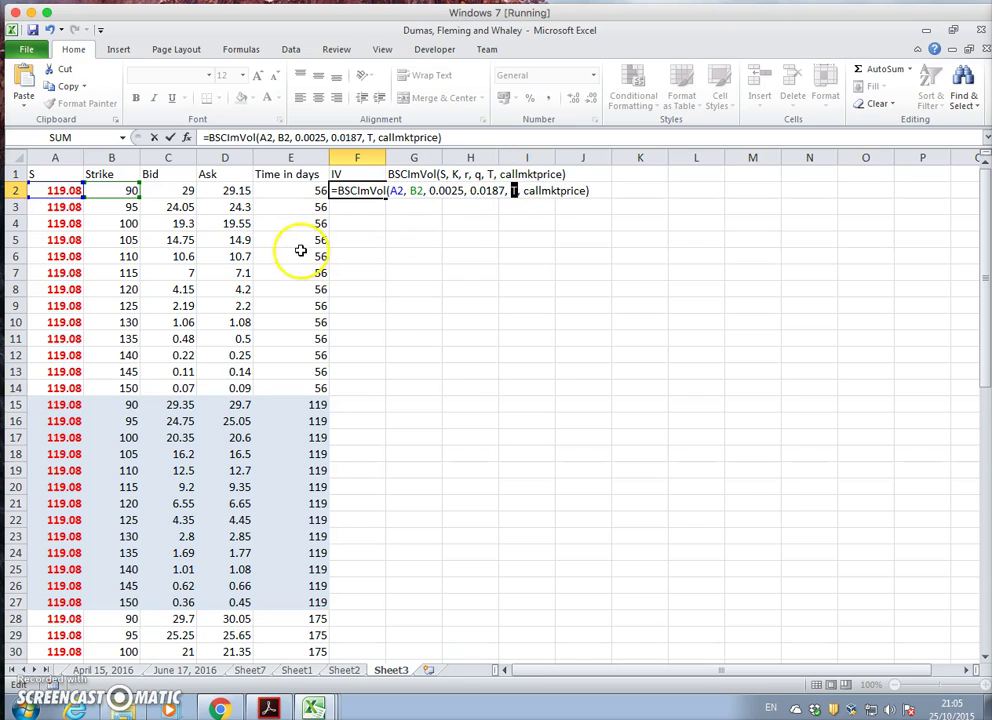
pyautogui.click(298, 190)
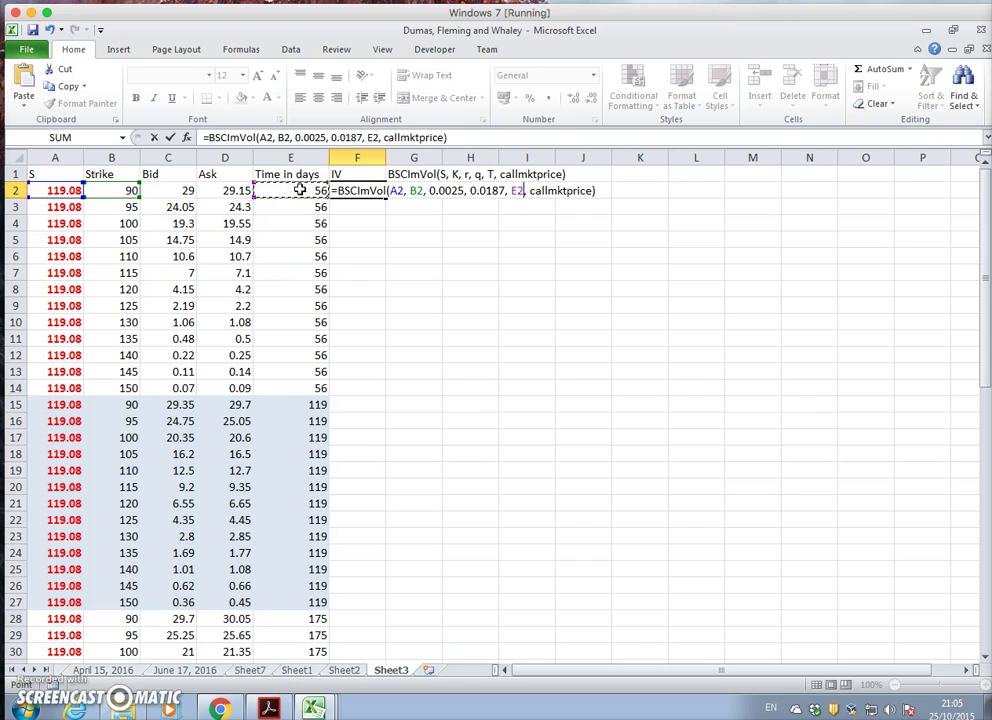
pyautogui.write('/365')
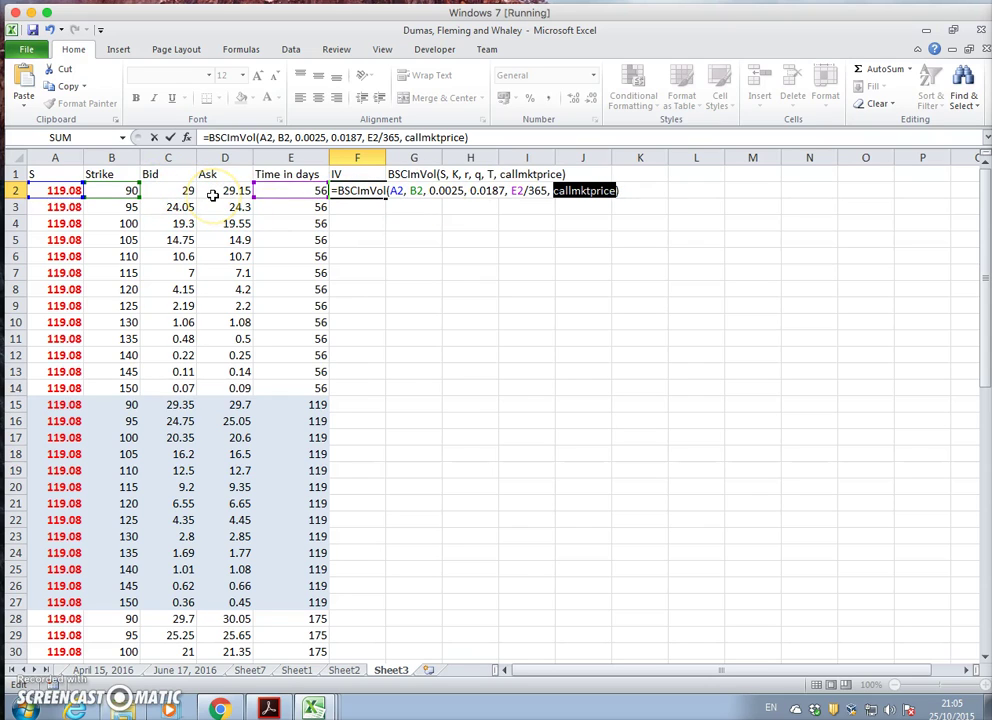
# Step: Replace the callmktprice argument with the bid-ask midpoint (C2+D2)/2 and complete the F2 formula
pyautogui.write('(')
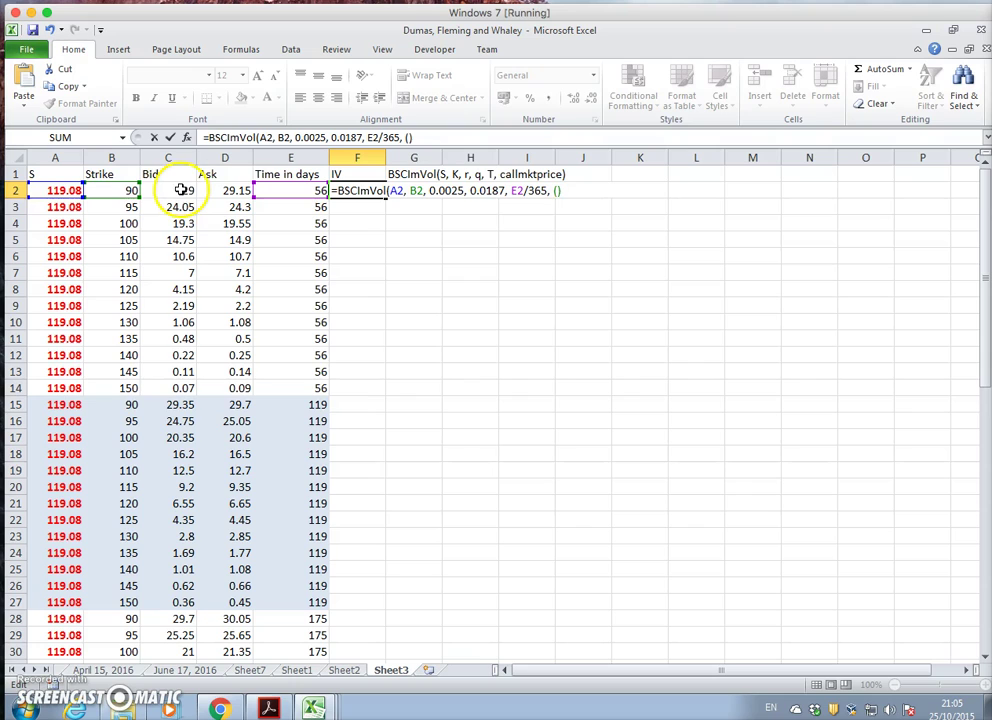
pyautogui.click(182, 190)
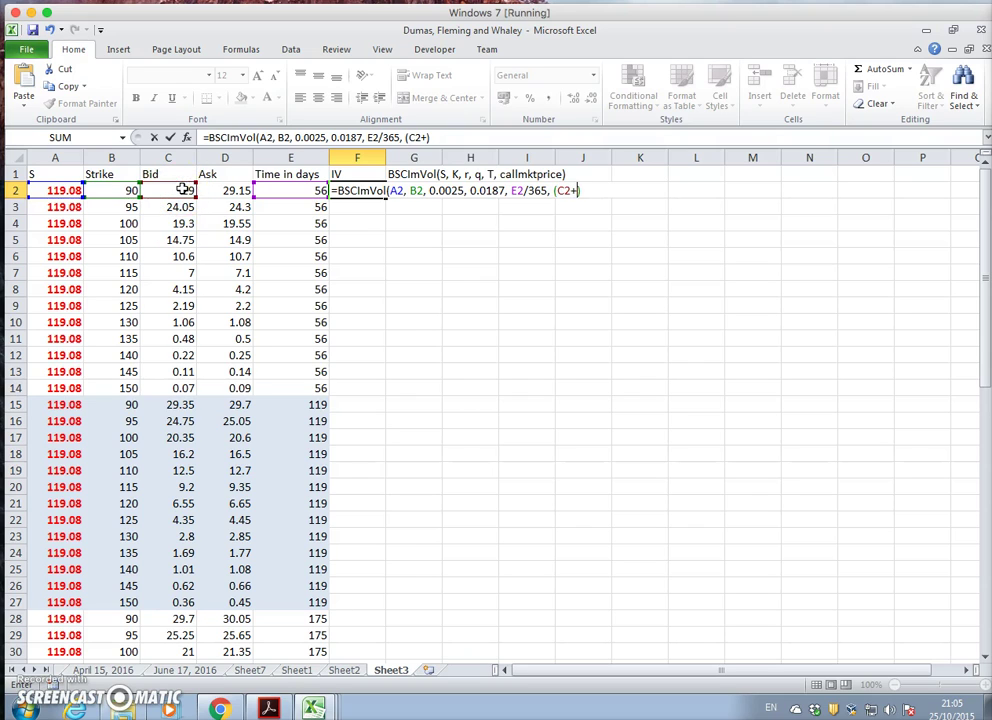
pyautogui.write('+')
pyautogui.click(212, 190)
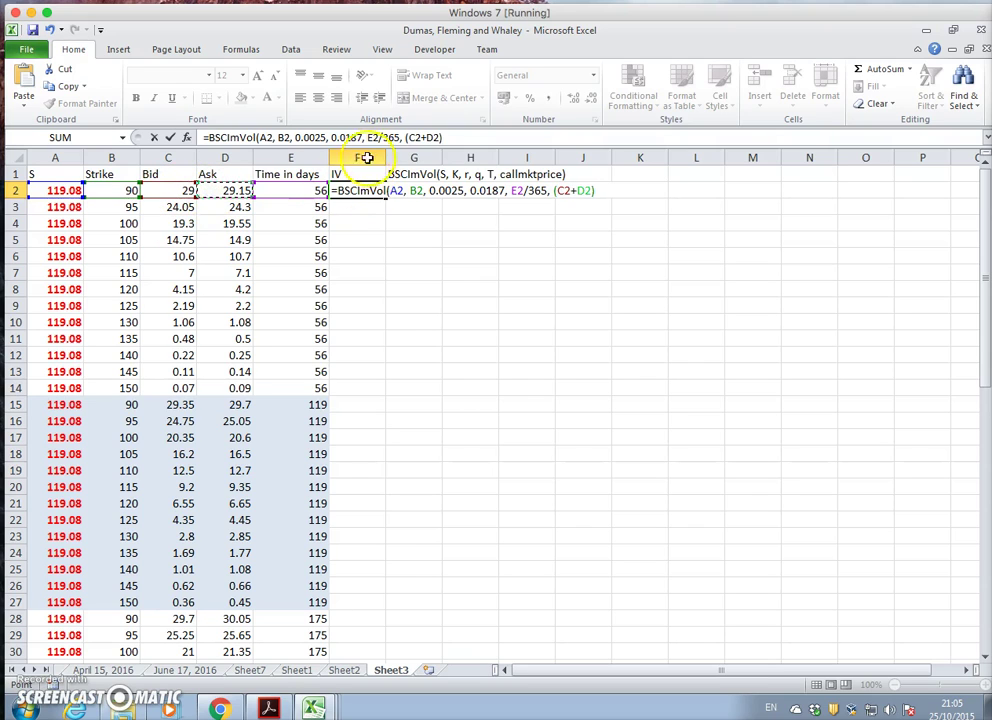
pyautogui.click(438, 137)
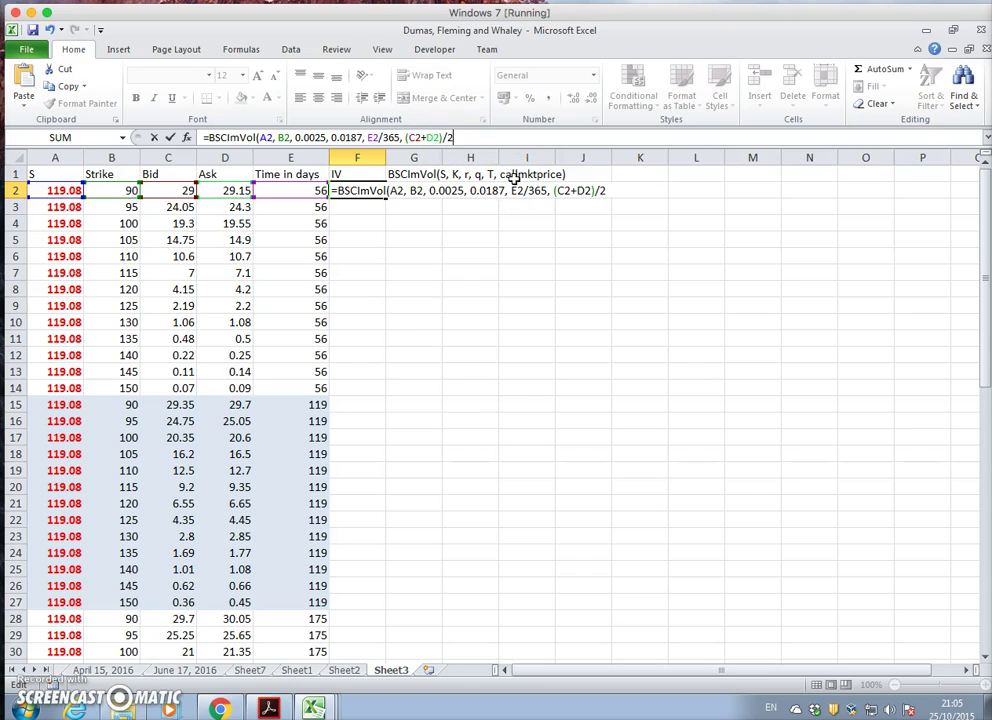
pyautogui.write(')')
pyautogui.press('Return')
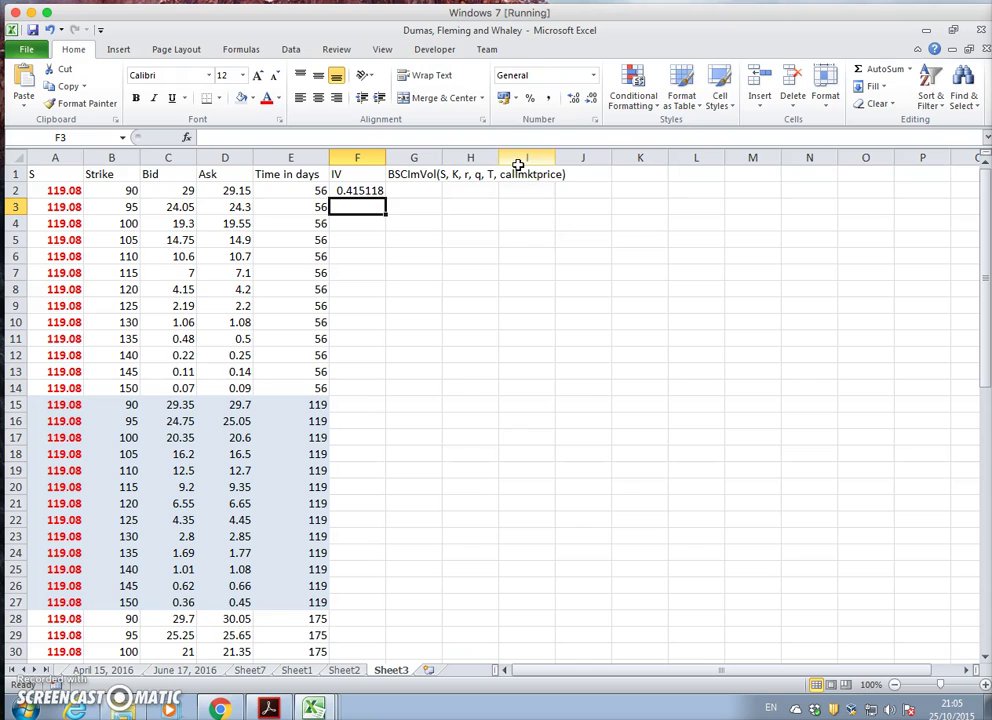
# Step: Fill the implied volatility formula from F2 down to F53 and check the filled IV column
pyautogui.click(366, 190)
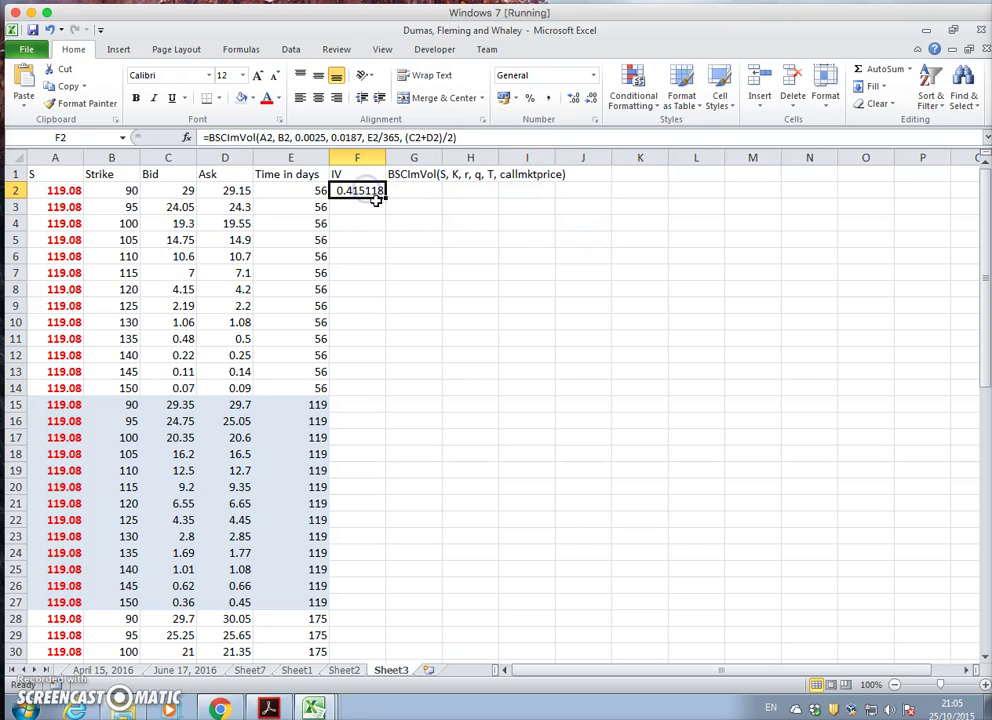
pyautogui.moveTo(384, 197); pyautogui.dragTo(371, 642)
pyautogui.scroll(-3, 370, 469)
pyautogui.scroll(9, 368, 480)
pyautogui.scroll(2, 368, 480)
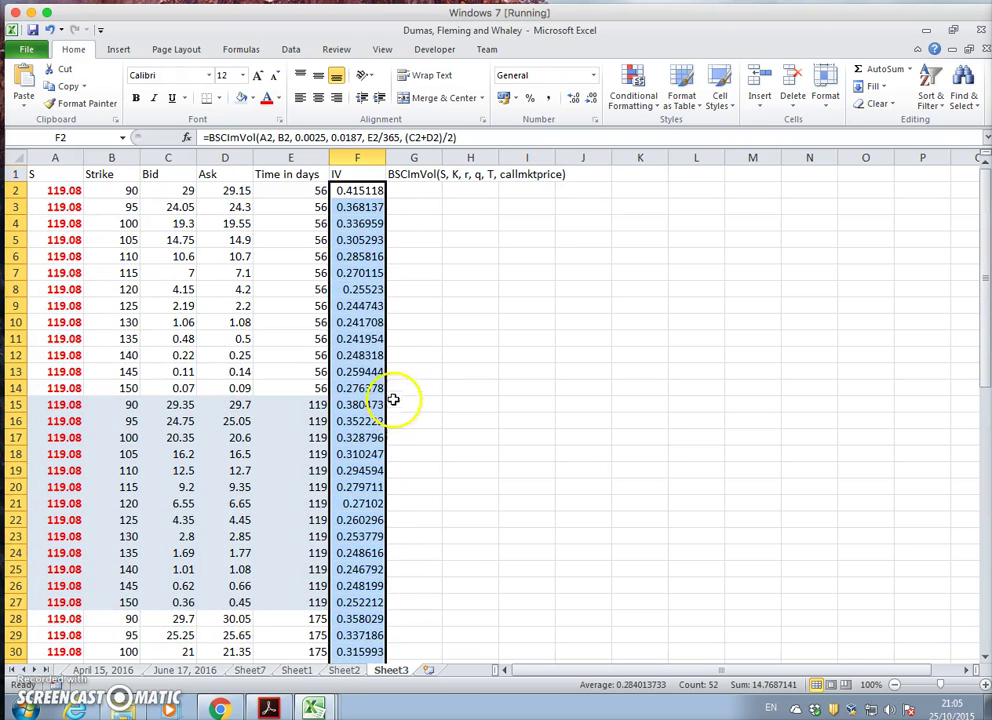
pyautogui.click(372, 191)
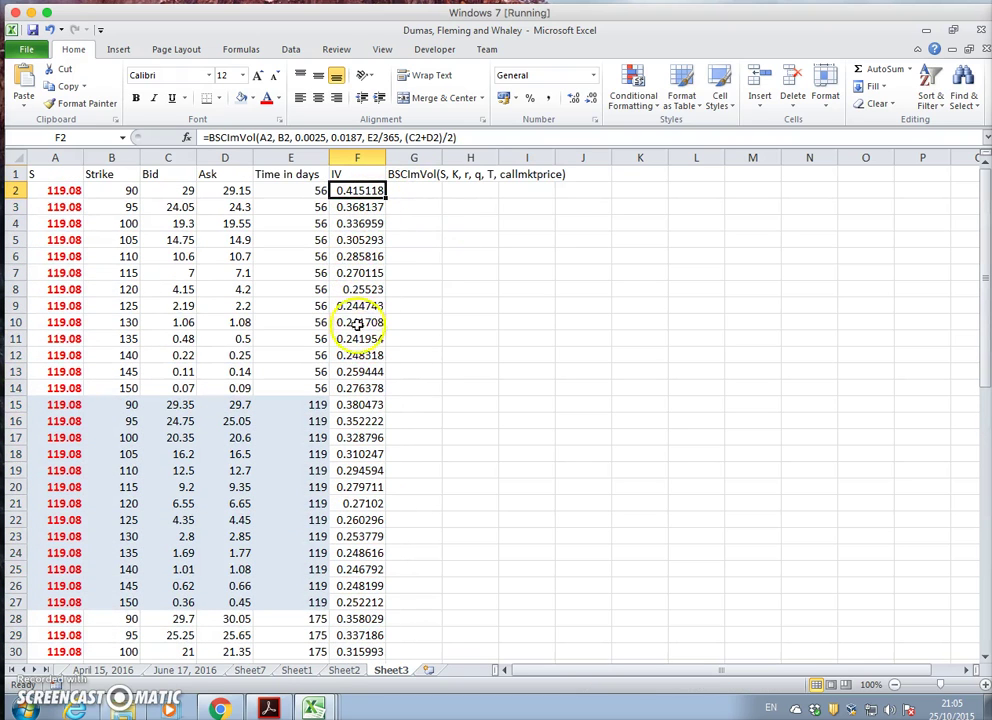
pyautogui.scroll(-3, 359, 385)
pyautogui.scroll(-3, 358, 397)
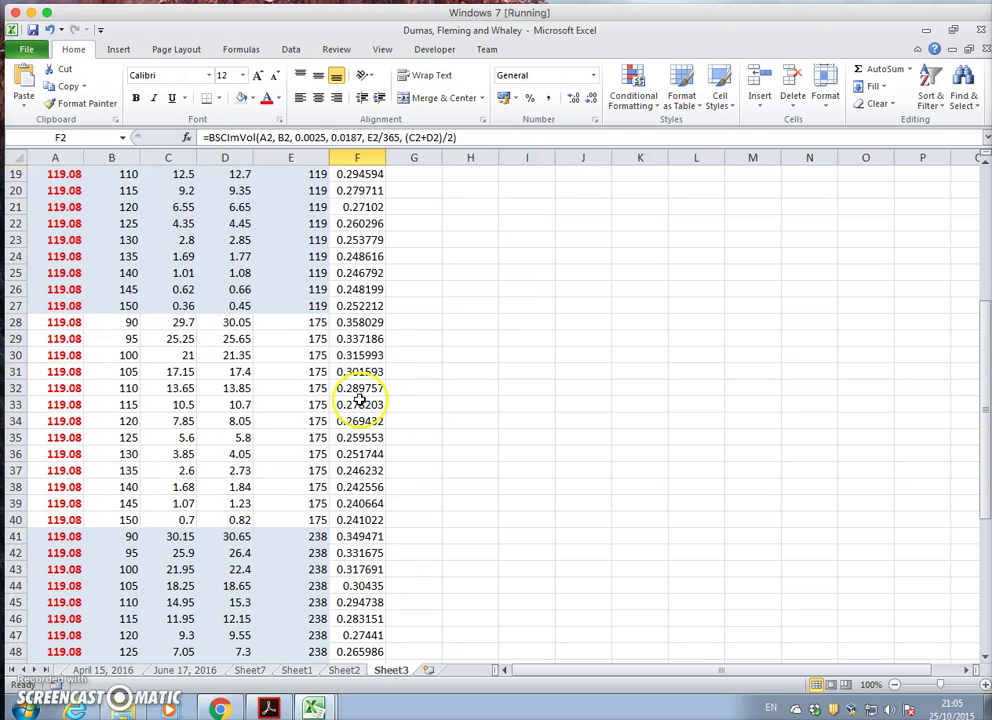
pyautogui.scroll(-3, 359, 399)
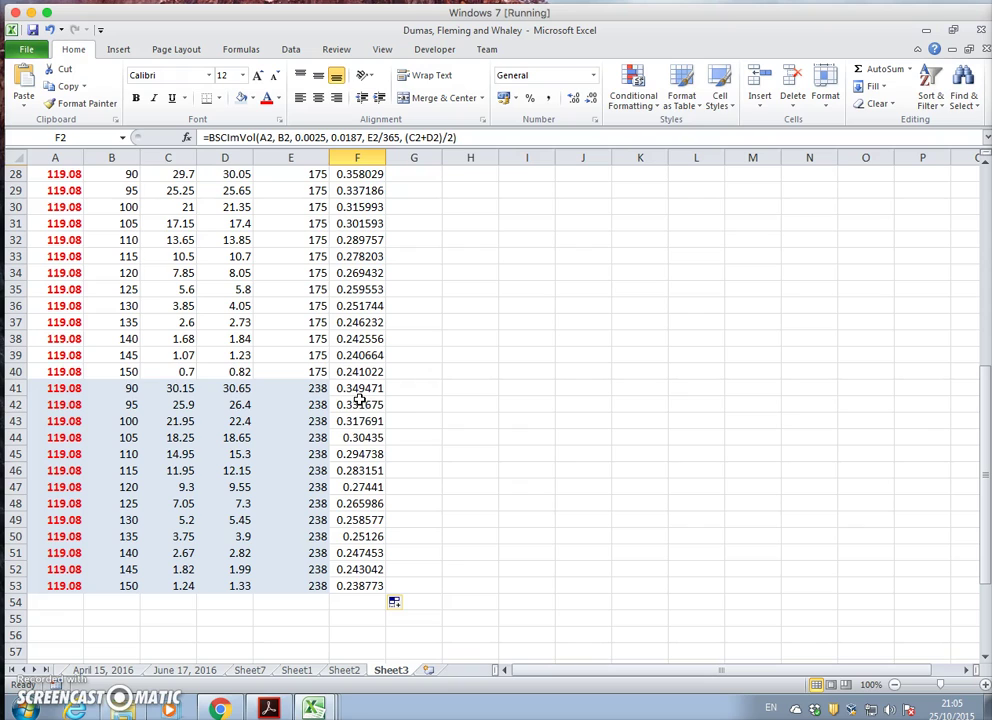